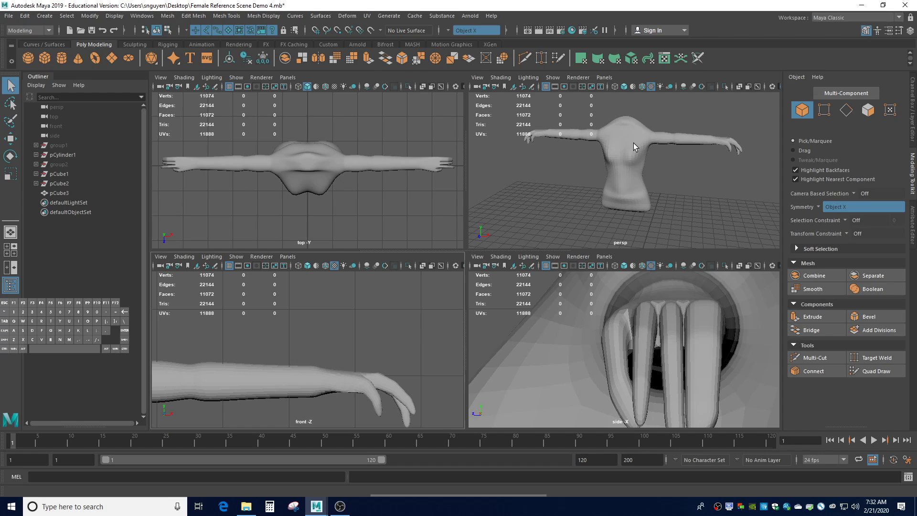
- Unhide the reference image group group1, frame it in the front view, and turn symmetry off
click(55, 146)
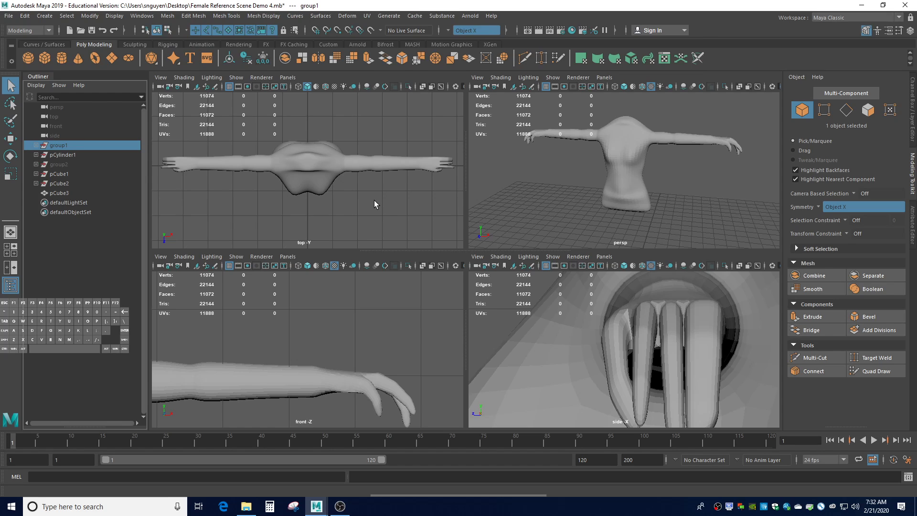
key(ctrl+h)
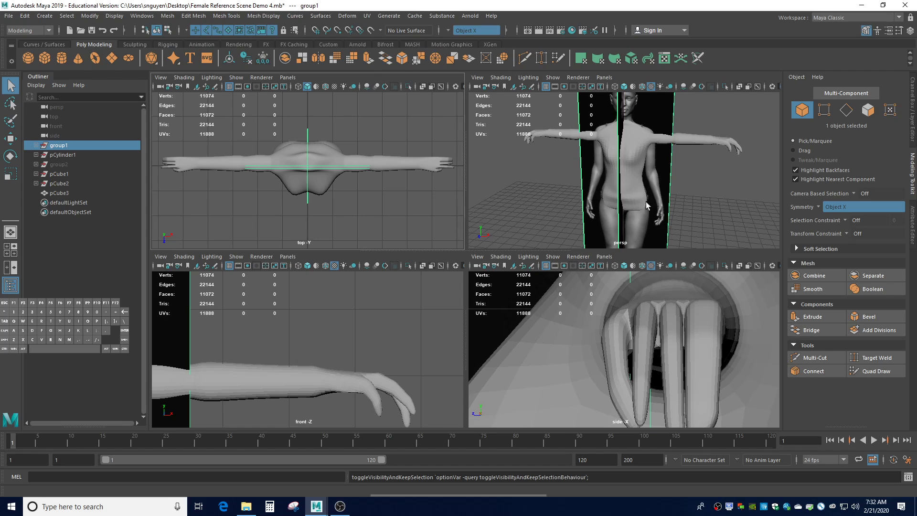
key(f)
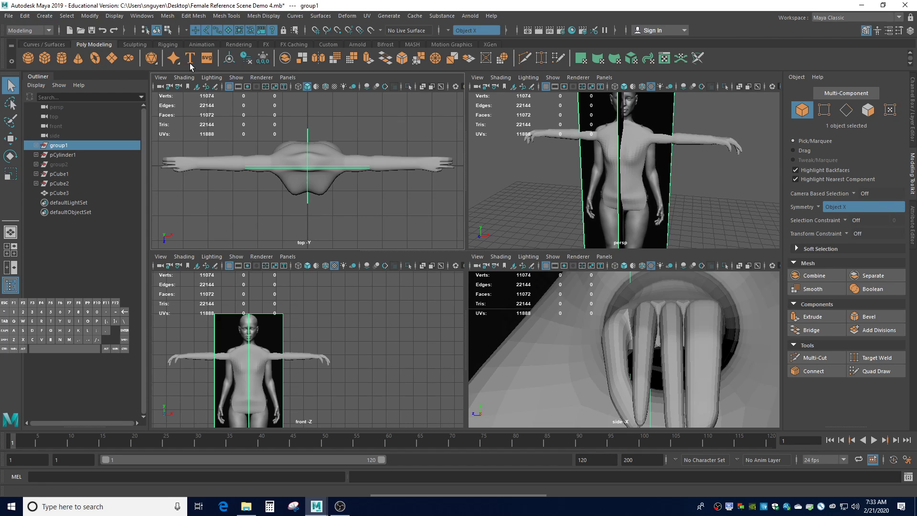
click(821, 209)
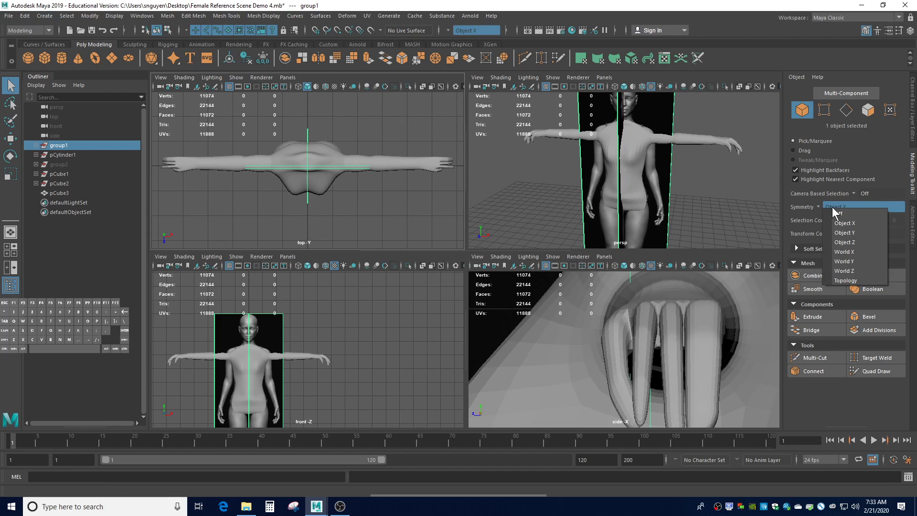
click(836, 213)
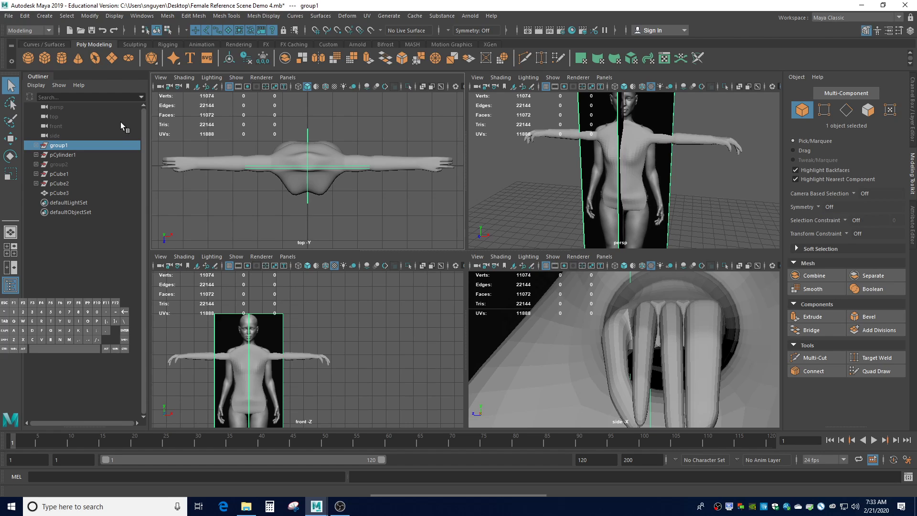
- Create a polygon sphere and move it up to head height, at about 13.221 in Translate Y
click(27, 59)
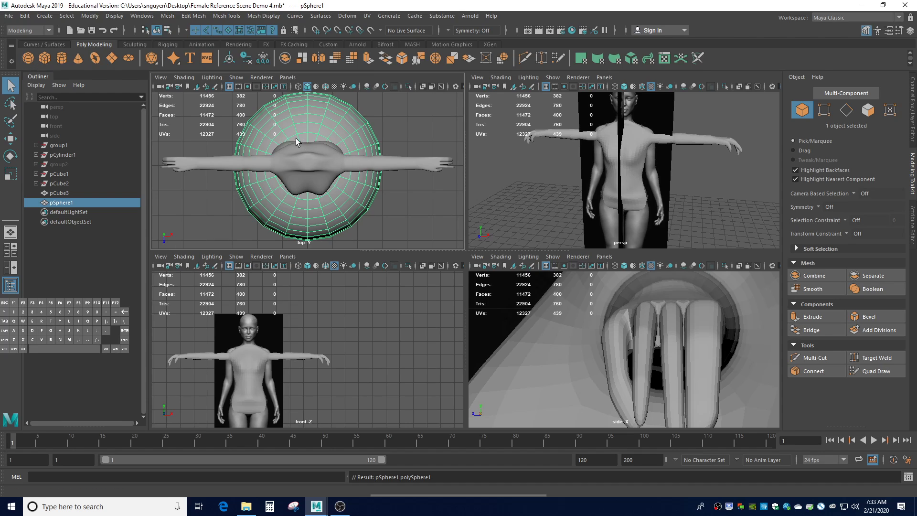
click(914, 125)
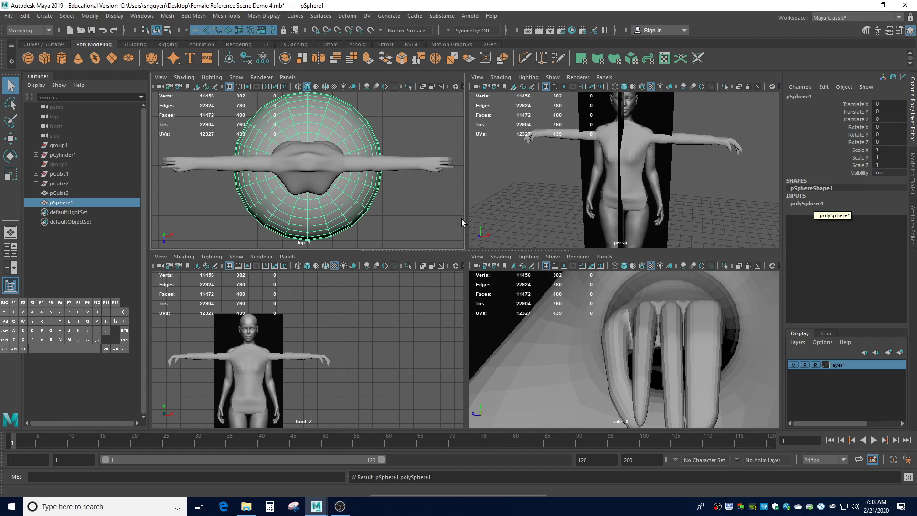
scroll(606, 173, down, 5)
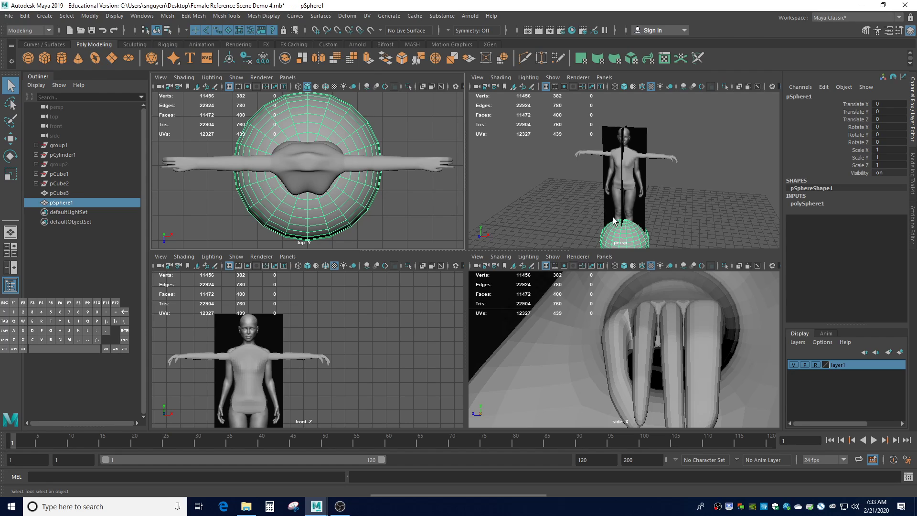
key(w)
drag(624, 203, 624, 91)
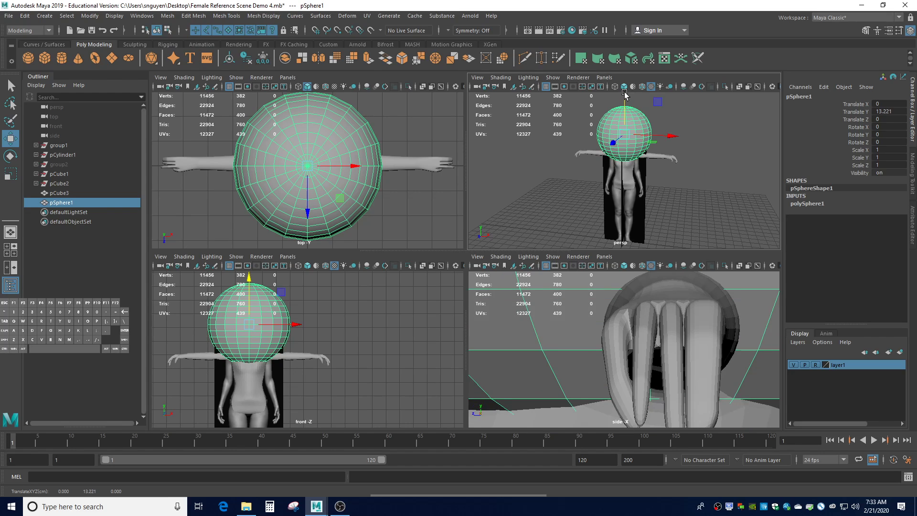
- Set the sphere's radius to 0.5
click(804, 203)
click(884, 211)
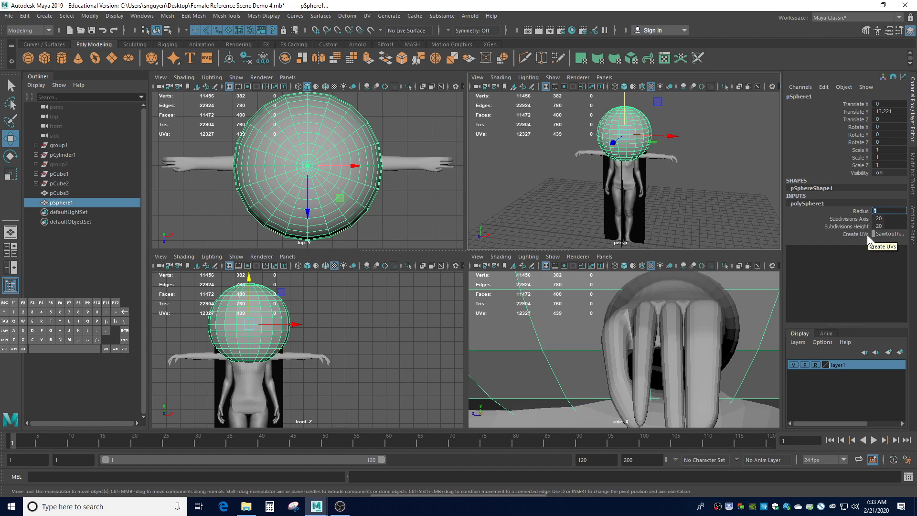
text(.5)
key(Return)
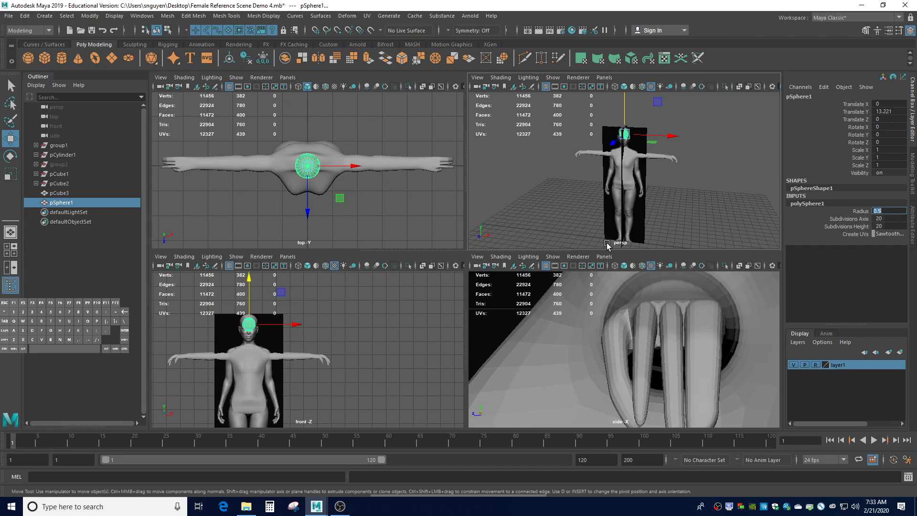
- Frame the sphere in all four views and examine its size and placement against the head reference images
text(f)
scroll(252, 330, down, 2)
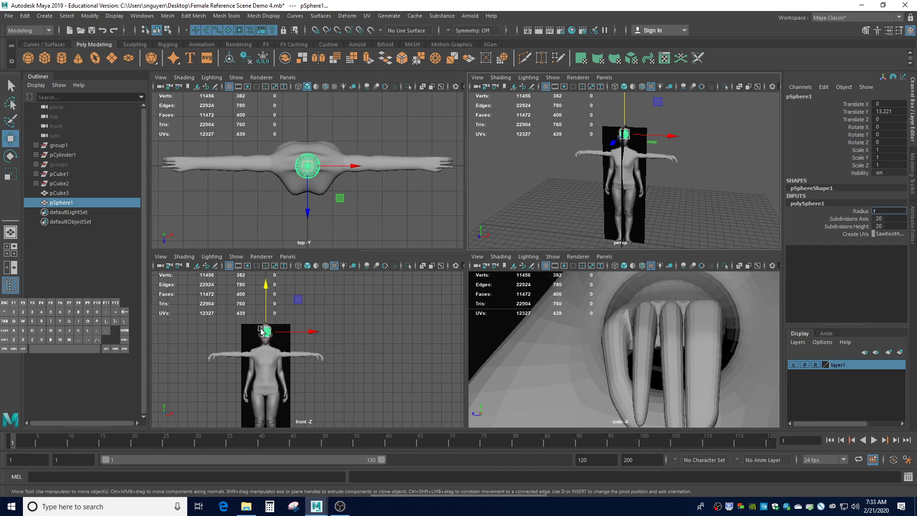
text(ff)
scroll(706, 325, up, 3)
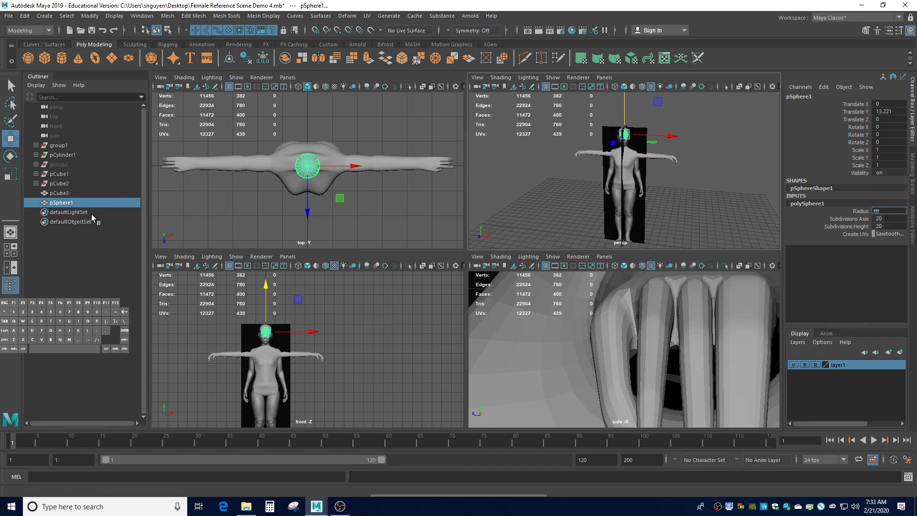
key(f)
key(f)
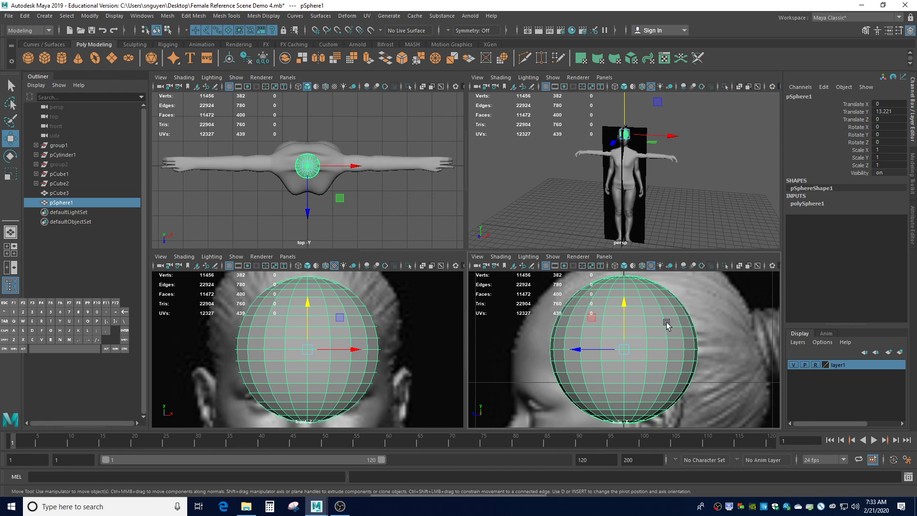
key(f)
key(f)
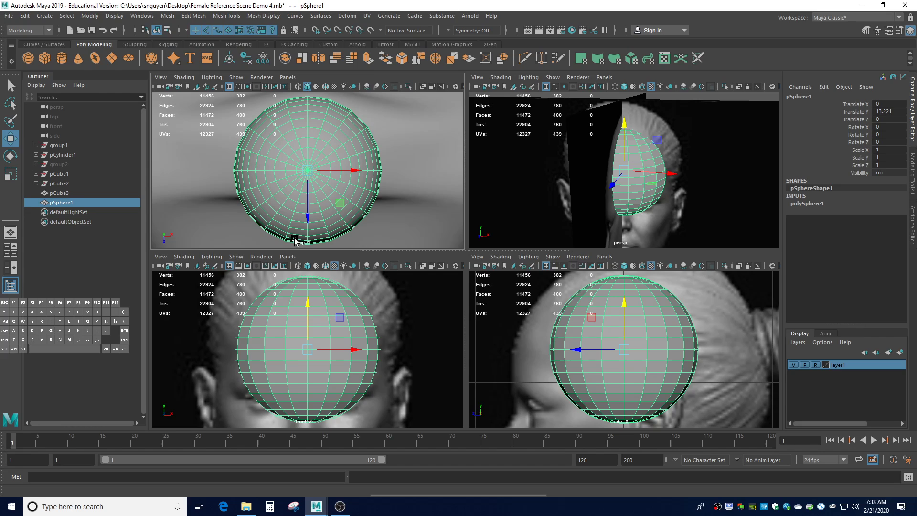
scroll(704, 375, down, 5)
scroll(705, 375, up, 1)
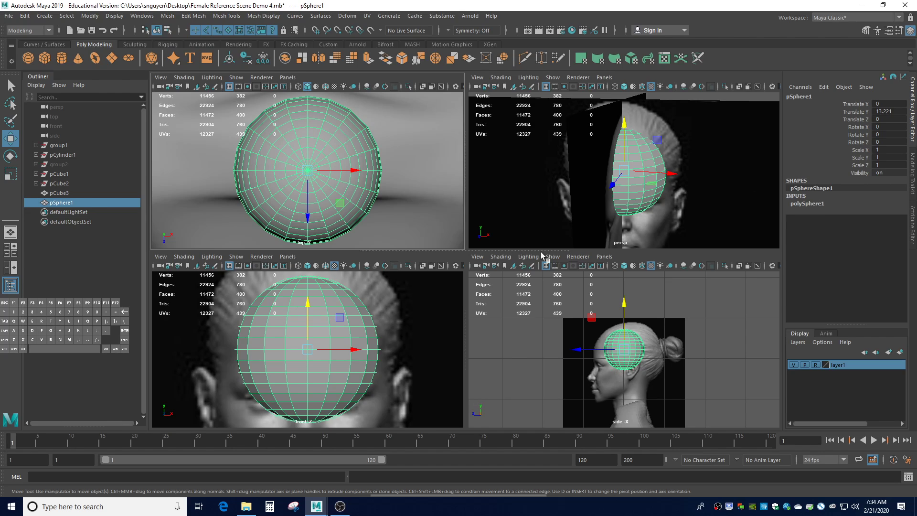
- Check the body mesh's neck against the reference in the side and perspective views, and hide the sphere
click(808, 207)
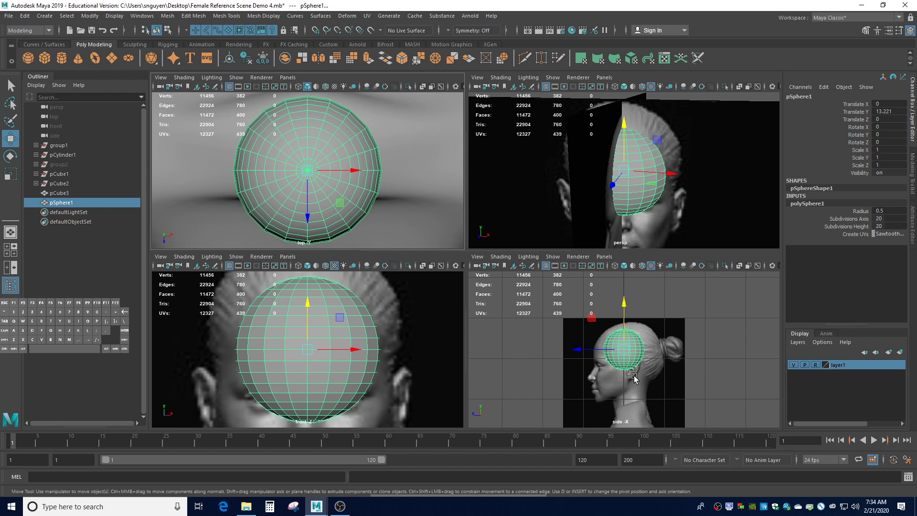
click(636, 414)
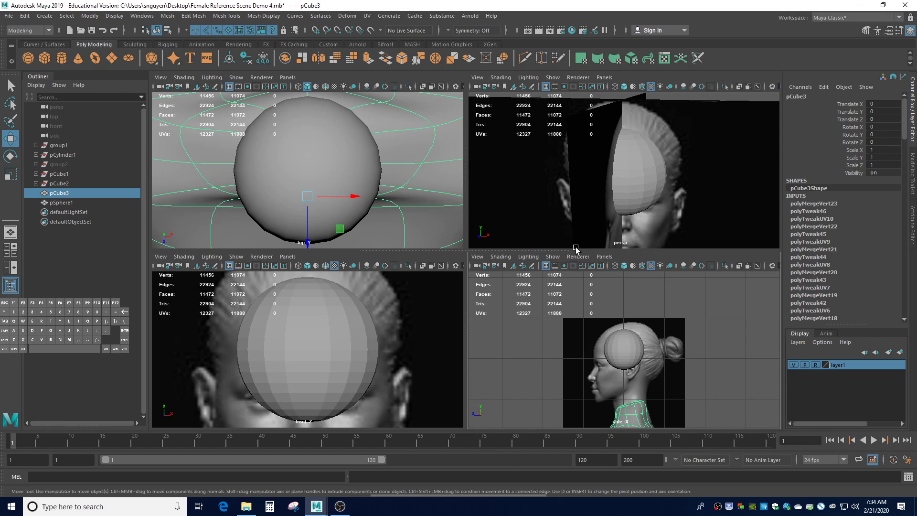
scroll(621, 378, down, 3)
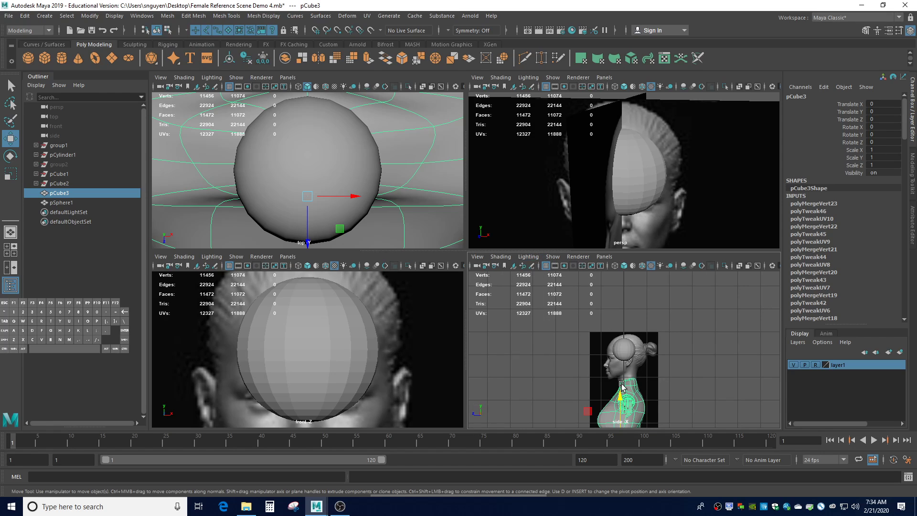
key(f)
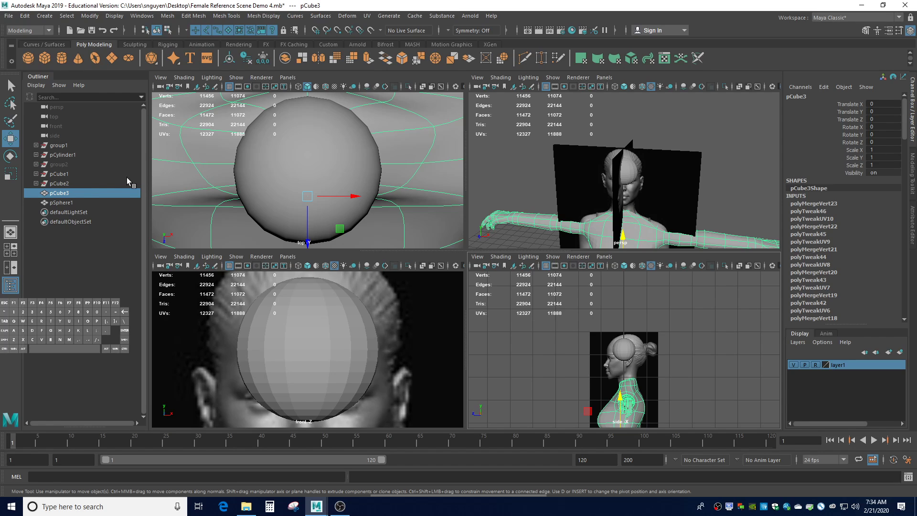
click(76, 202)
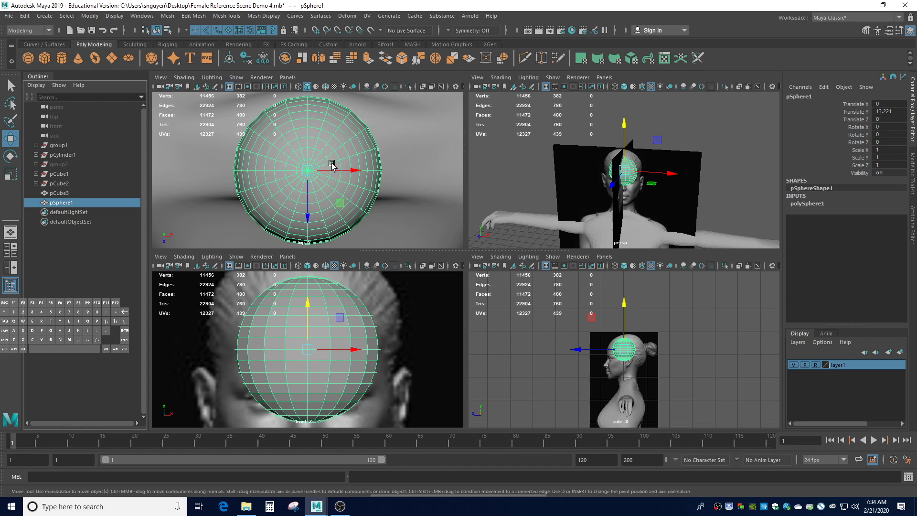
key(h)
- Delete the ring of twelve triangular faces capping the top of the neck on the body mesh
click(307, 141)
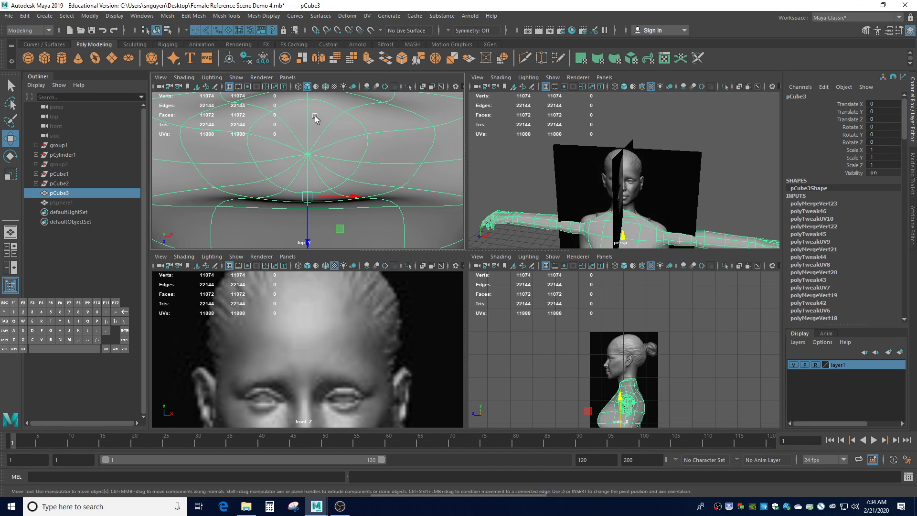
right_drag(315, 119, 316, 140)
click(337, 134)
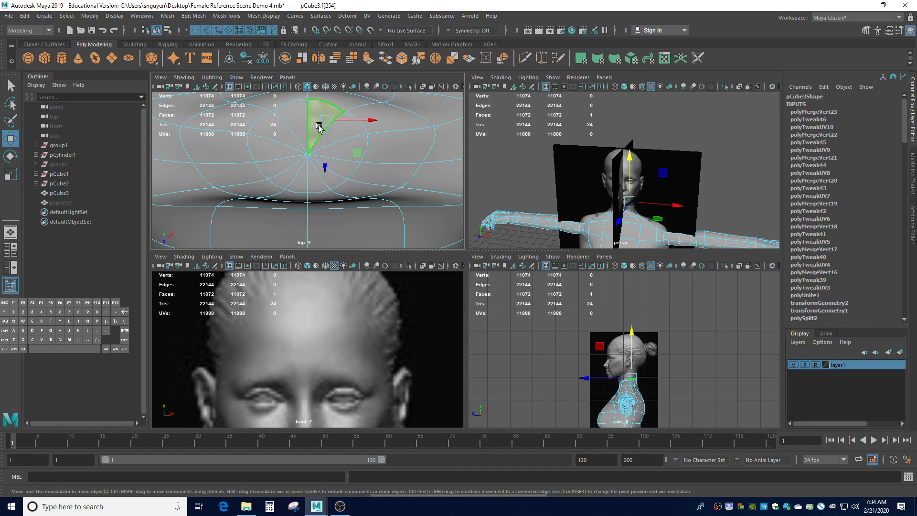
click(339, 136)
click(322, 117)
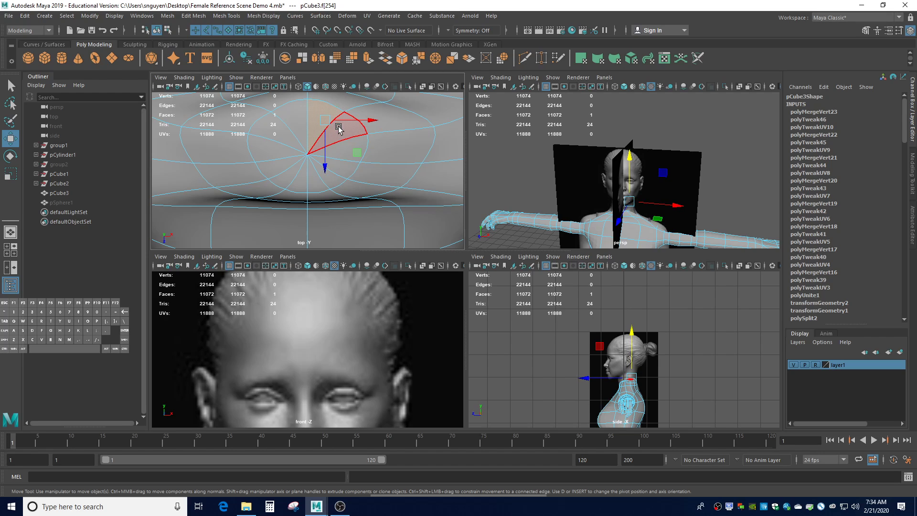
shift+click(350, 139)
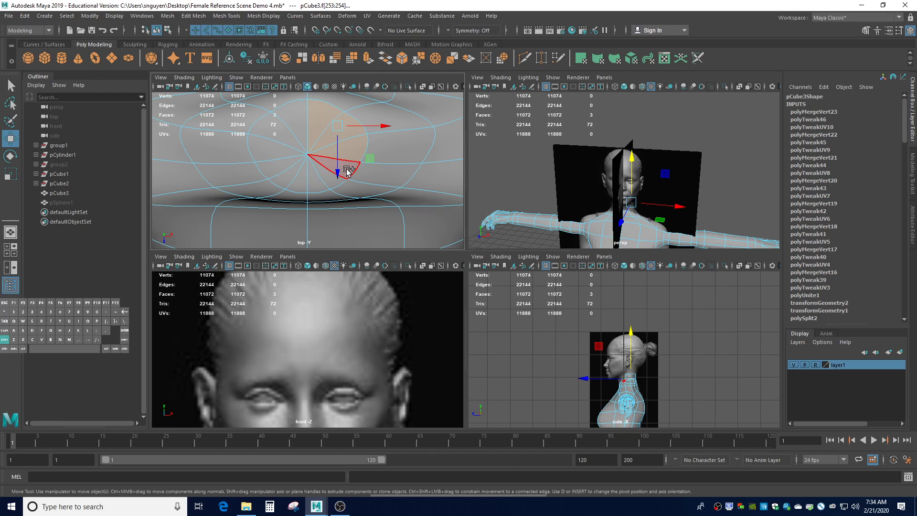
shift+click(321, 176)
shift+click(315, 179)
shift+click(302, 181)
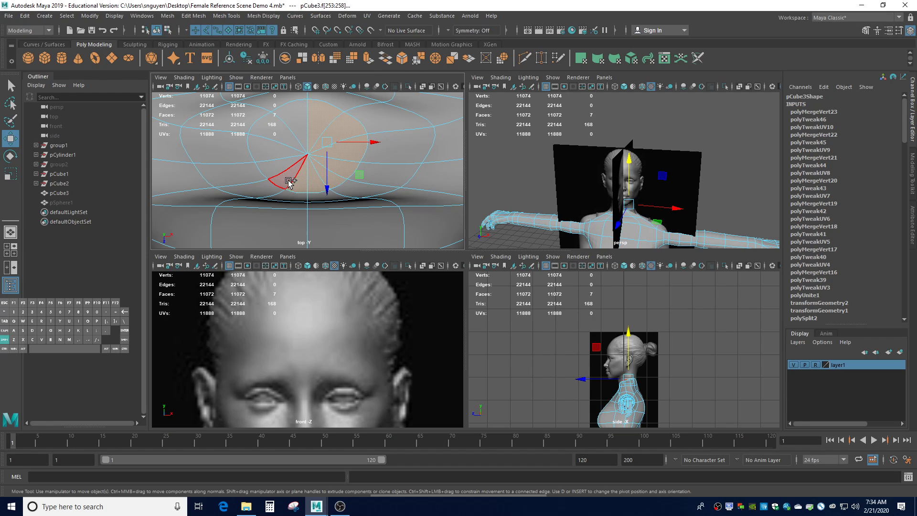
shift+click(289, 180)
shift+click(280, 171)
shift+click(266, 148)
shift+click(287, 126)
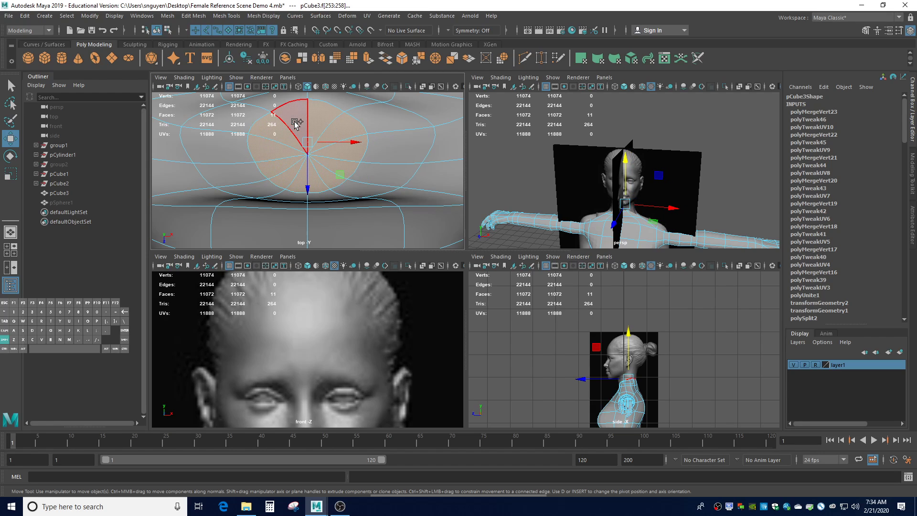
shift+click(296, 117)
click(311, 192)
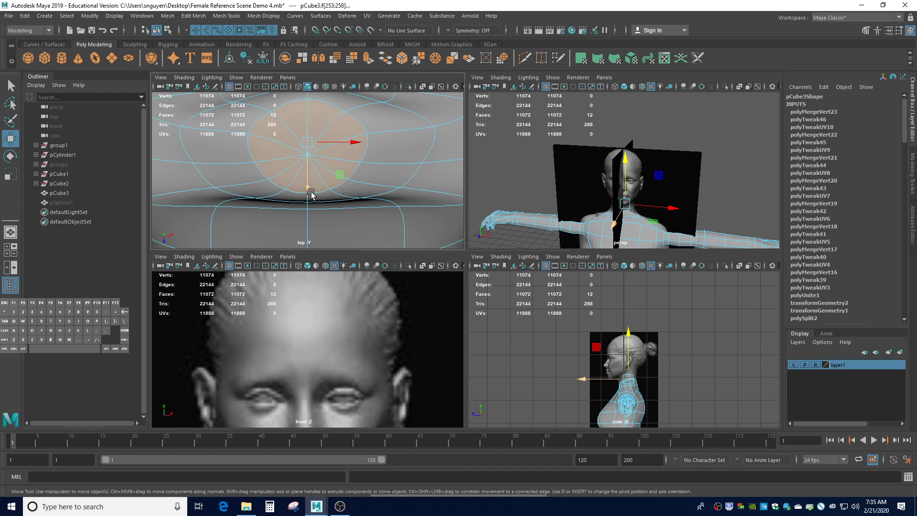
key(Delete)
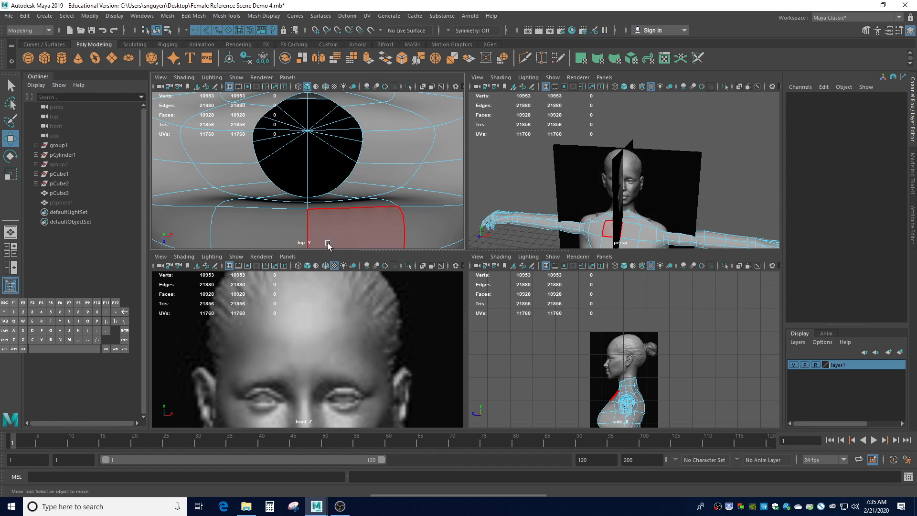
- Show the hidden sphere again and set both its axis and height subdivisions to 12
click(70, 203)
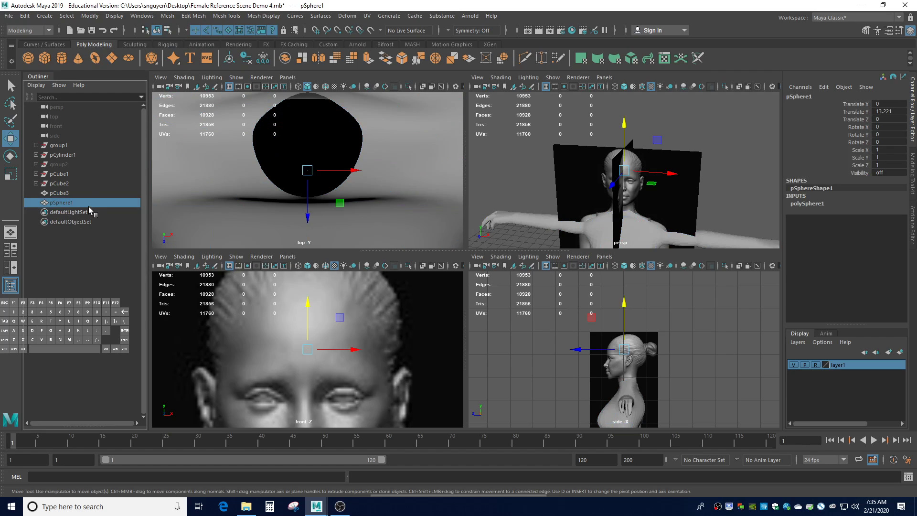
key(h)
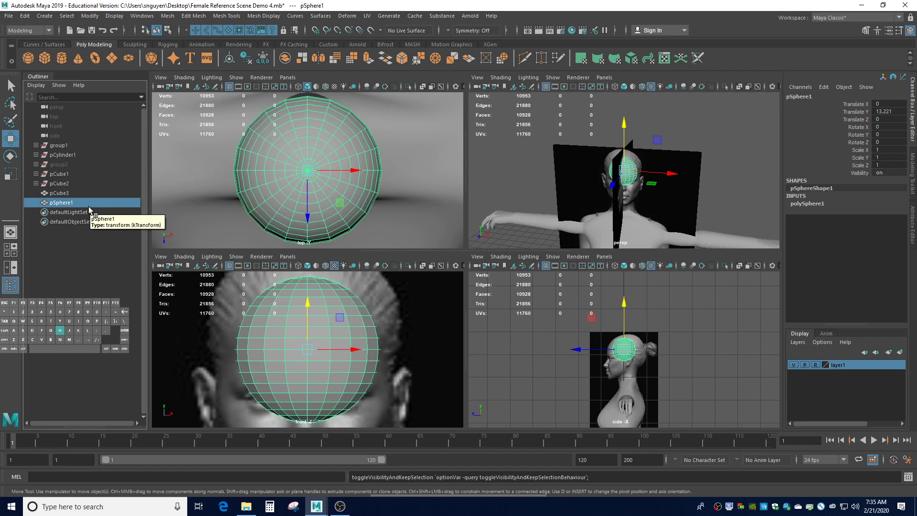
click(820, 203)
double_click(888, 219)
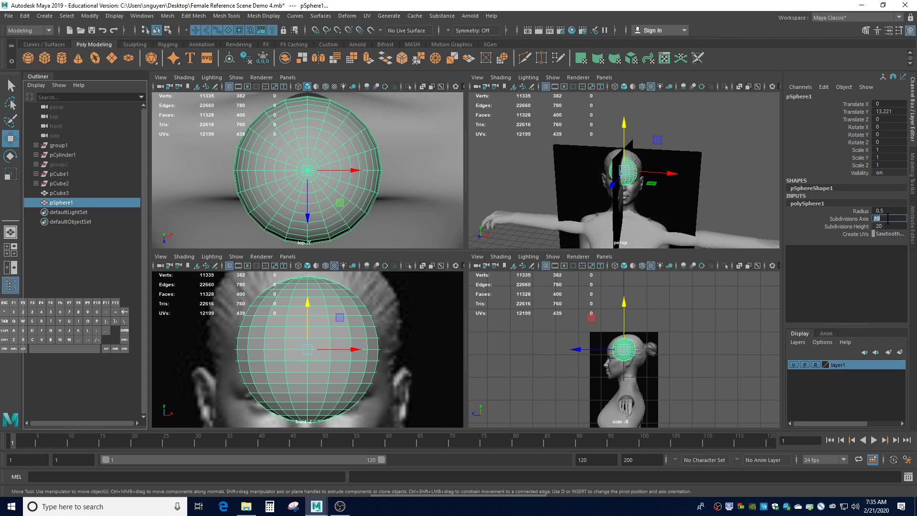
text(12)
key(Return)
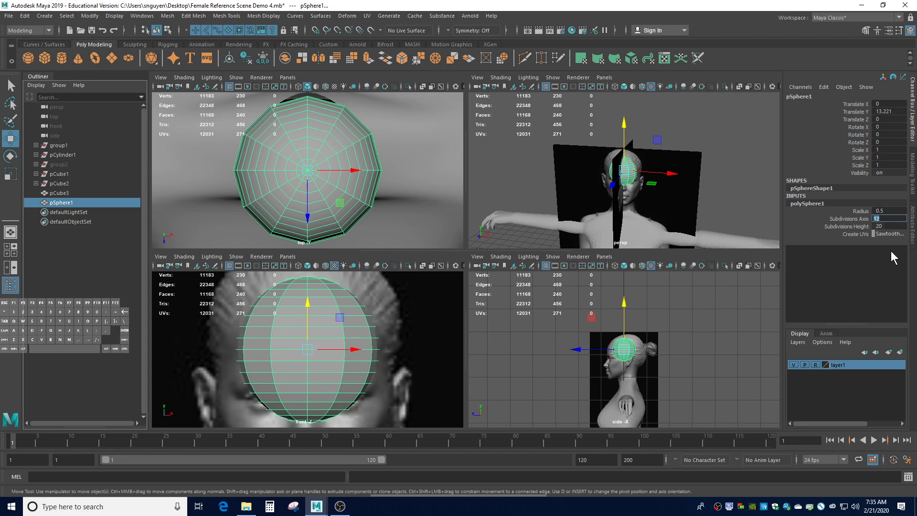
double_click(881, 226)
key(Return)
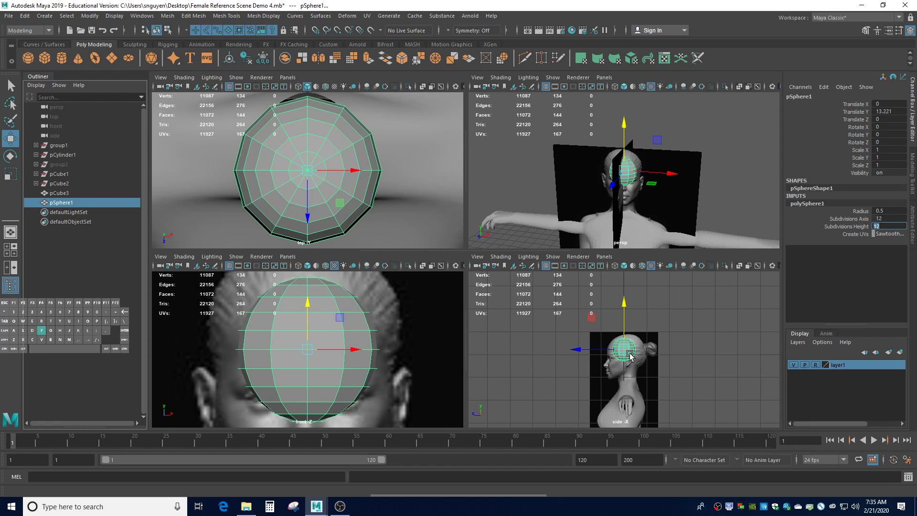
scroll(629, 356, up, 3)
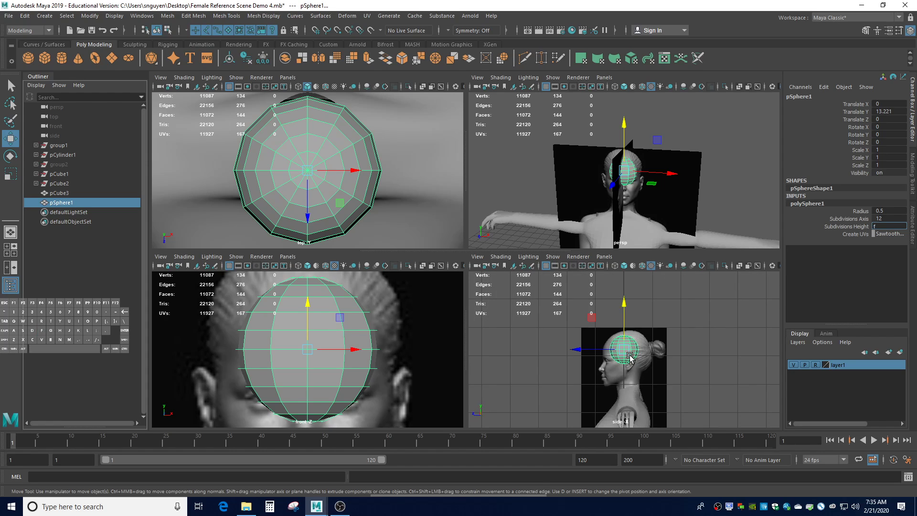
- Stretch the sphere vertically to a Y scale of about 1.611 and lower it to about 12.892 in Y
scroll(629, 356, up, 2)
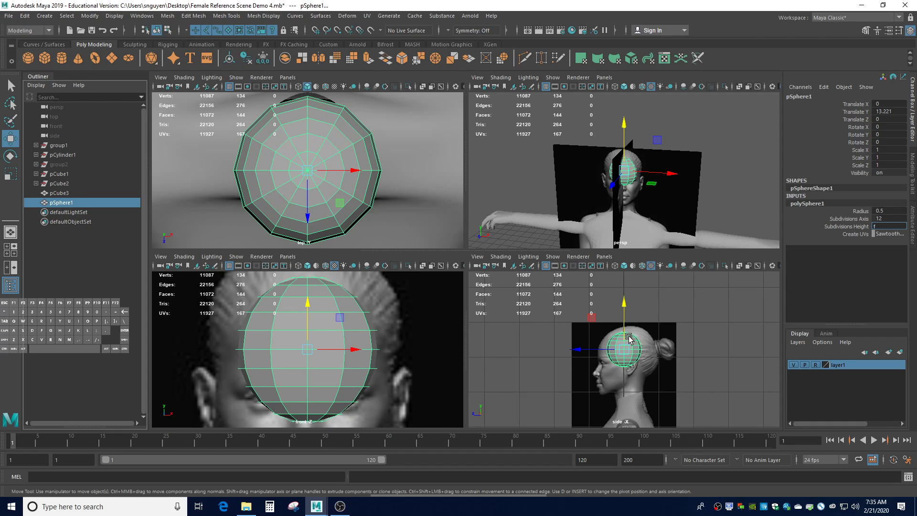
text(r)
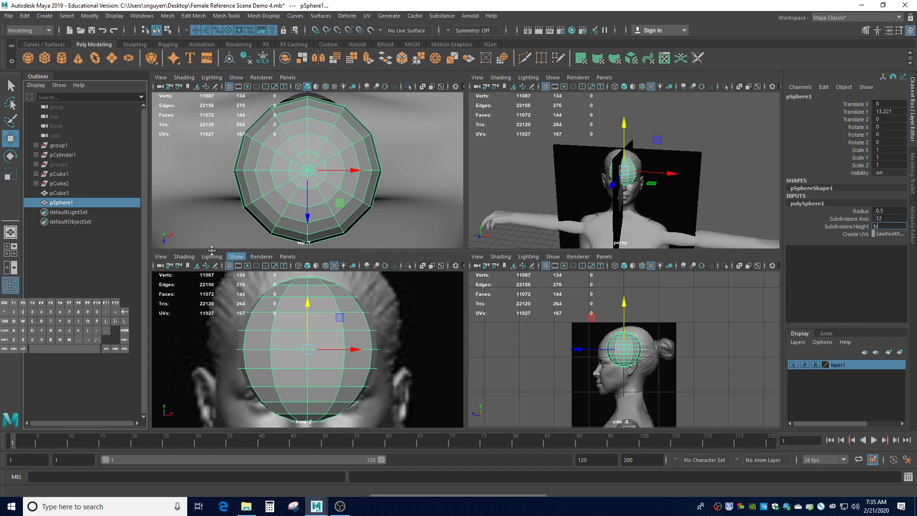
click(69, 202)
key(r)
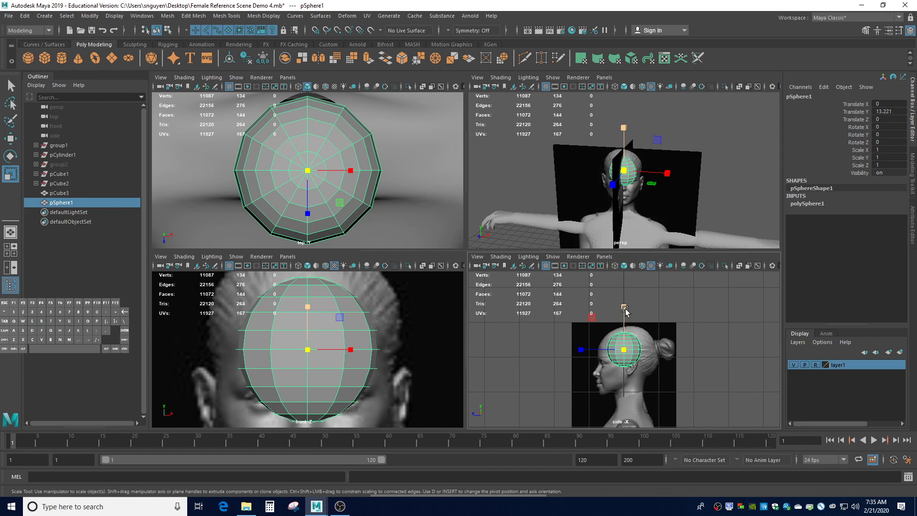
drag(623, 306, 626, 282)
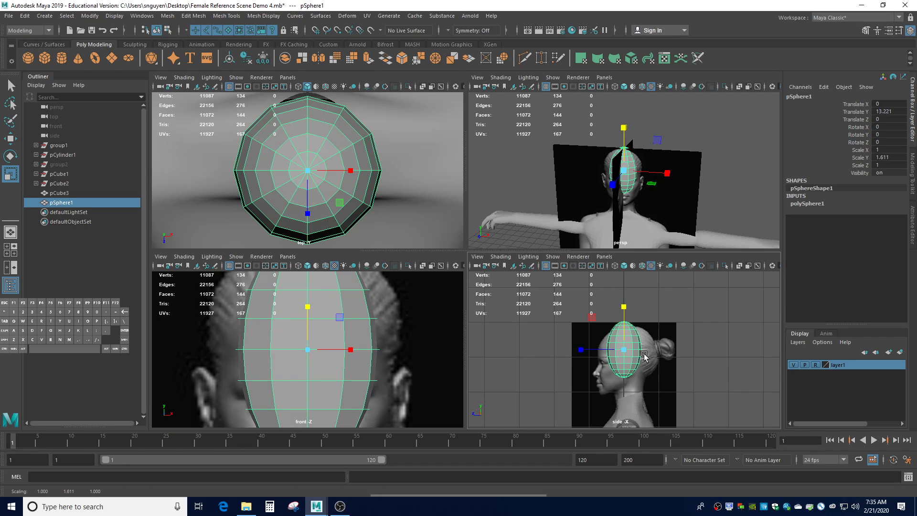
key(w)
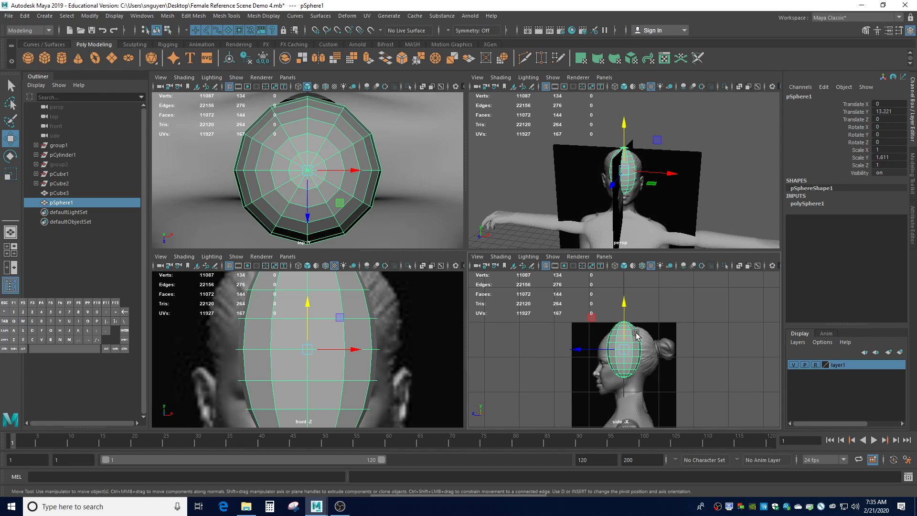
drag(624, 308, 624, 319)
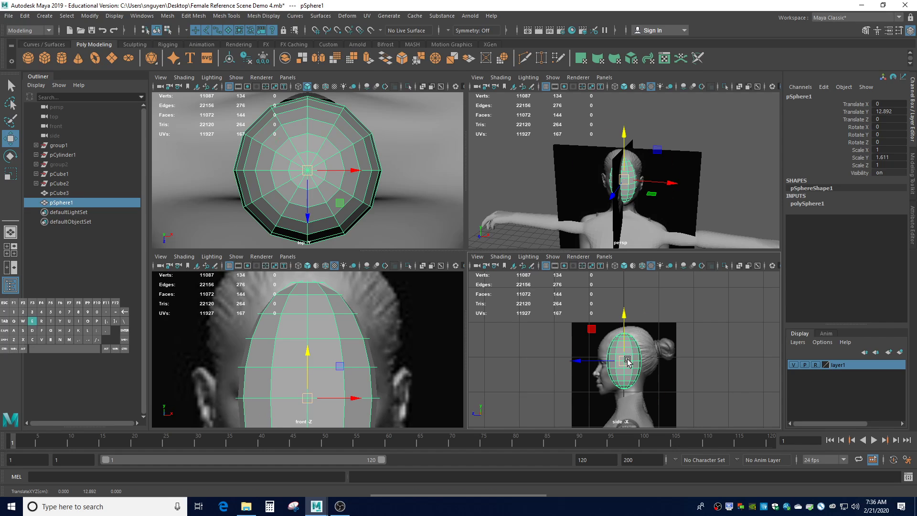
- Tilt the sphere about 15.4° around X and widen it front to back to a Z scale of about 1.222
key(e)
drag(606, 329, 595, 327)
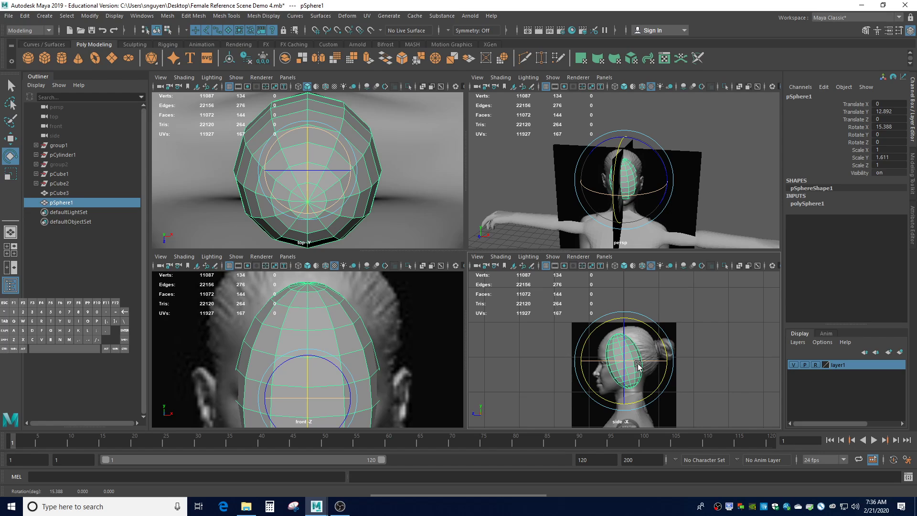
key(r)
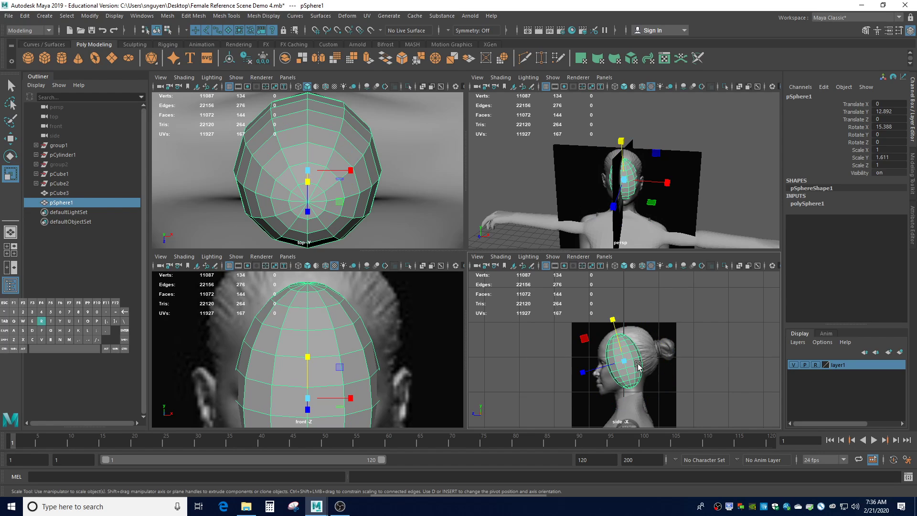
drag(584, 376, 588, 379)
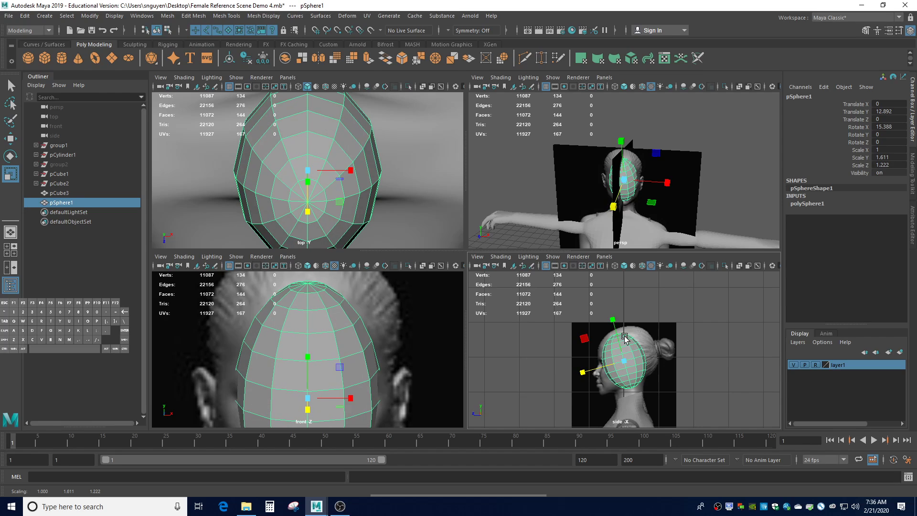
- Reposition the sphere over the side-view head reference at about 12.865 in Y and 0.068 in Z
key(w)
drag(607, 362, 627, 330)
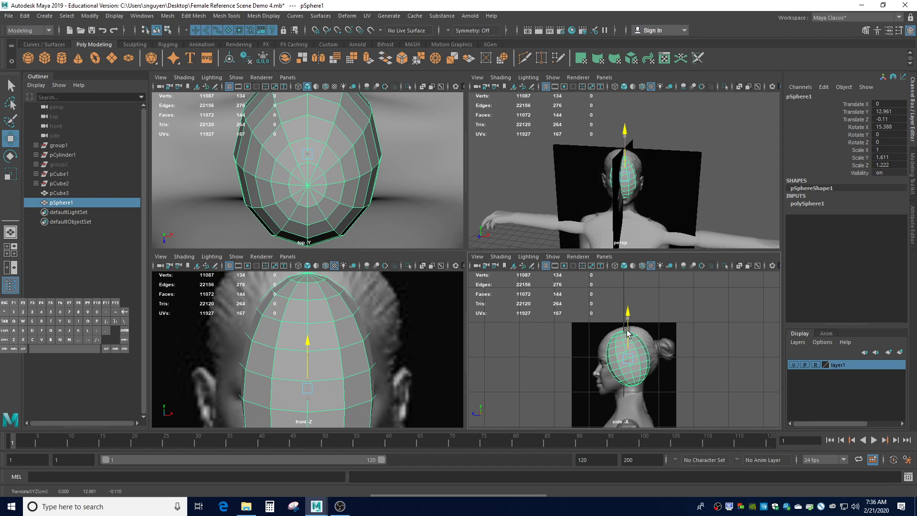
drag(603, 360, 587, 363)
drag(620, 329, 599, 361)
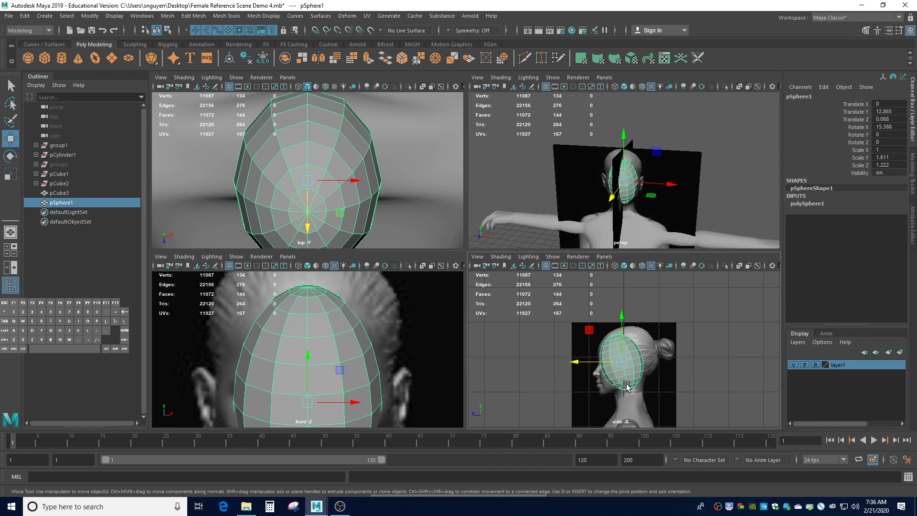
- Pull the sphere's bottom pole vertex straight down into the neck area in the side view
right_drag(639, 387, 632, 391)
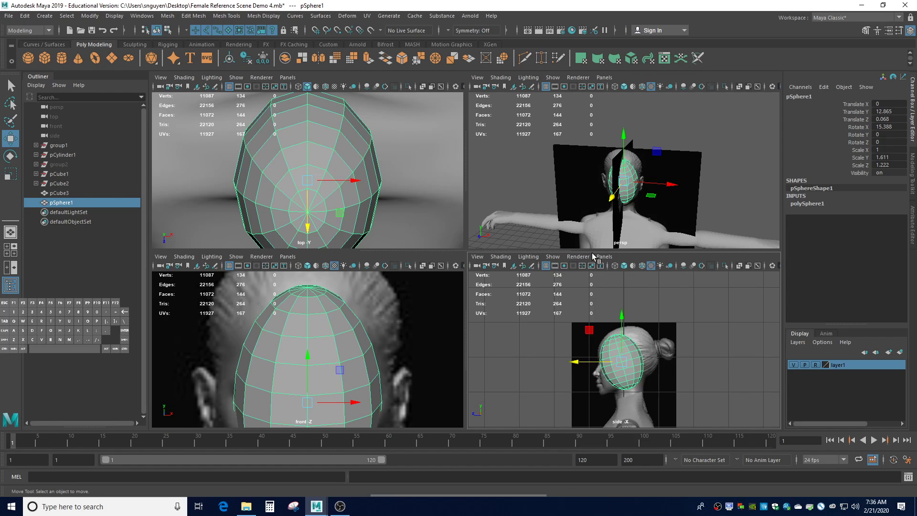
scroll(632, 402, up, 2)
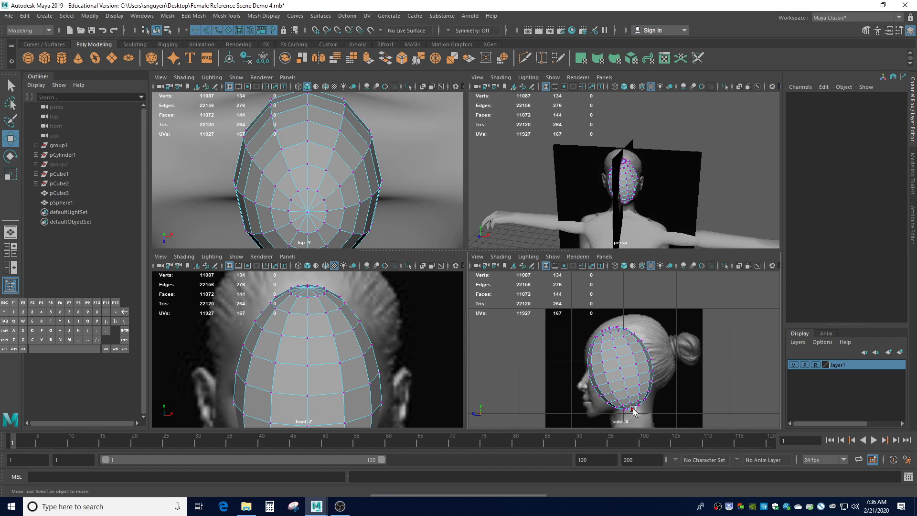
click(633, 409)
click(631, 409)
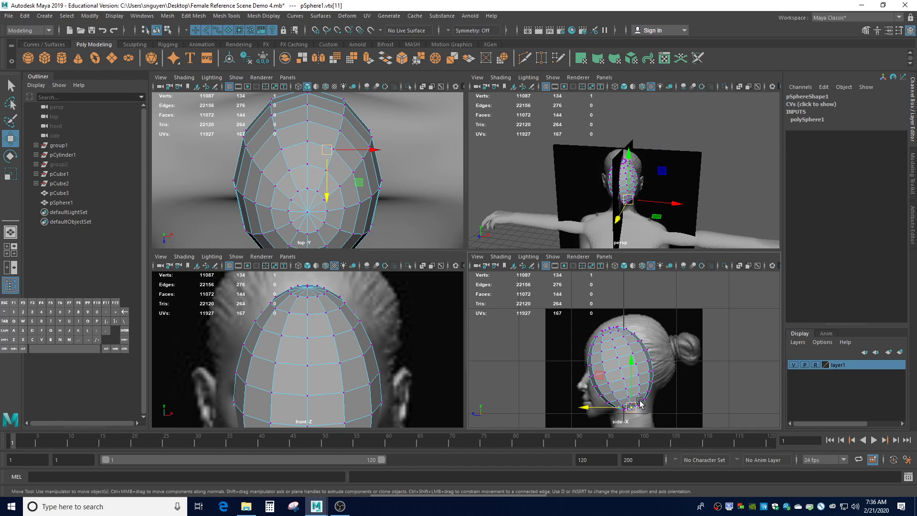
key(f)
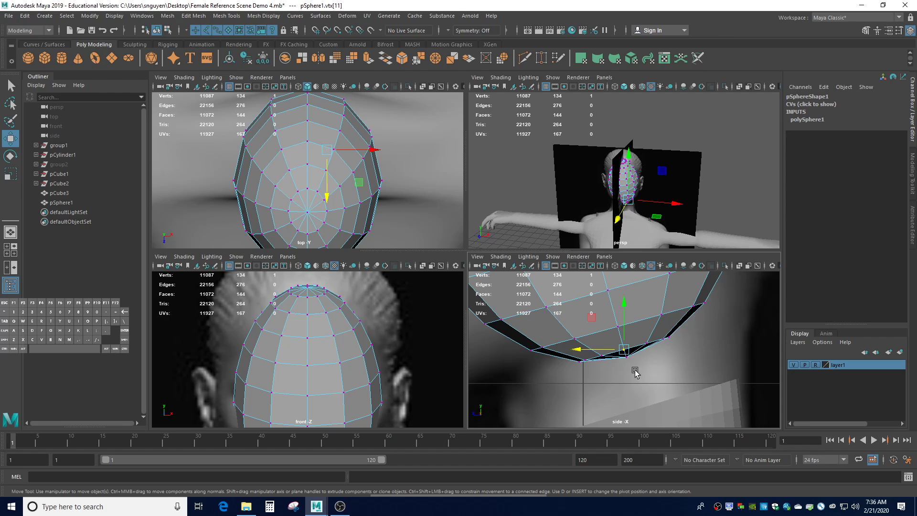
click(629, 359)
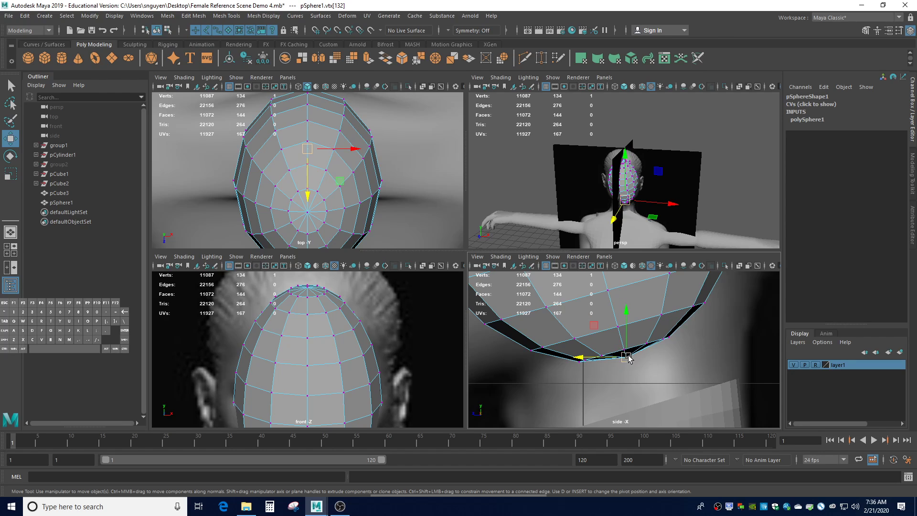
drag(629, 358, 627, 443)
key(ctrl+z)
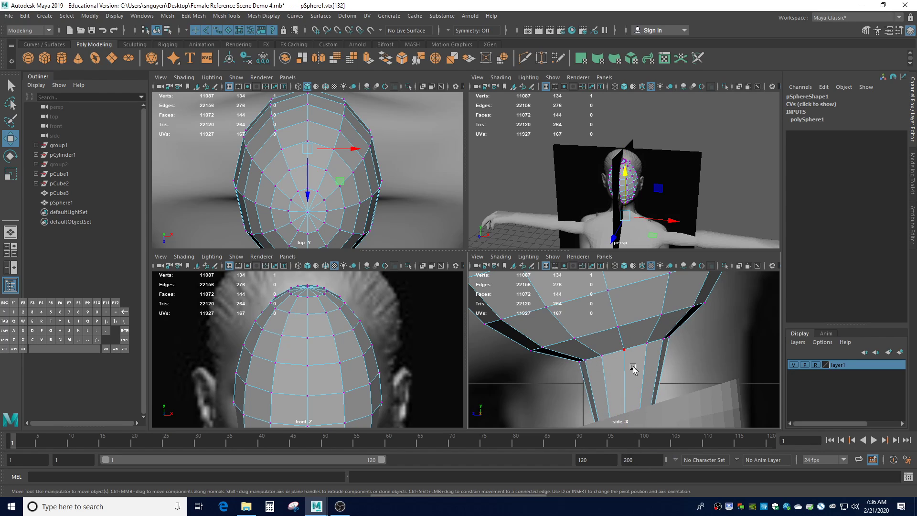
- Delete the ring of twelve stretched faces around the sphere's bottom pole to open the head's underside
right_click(623, 389)
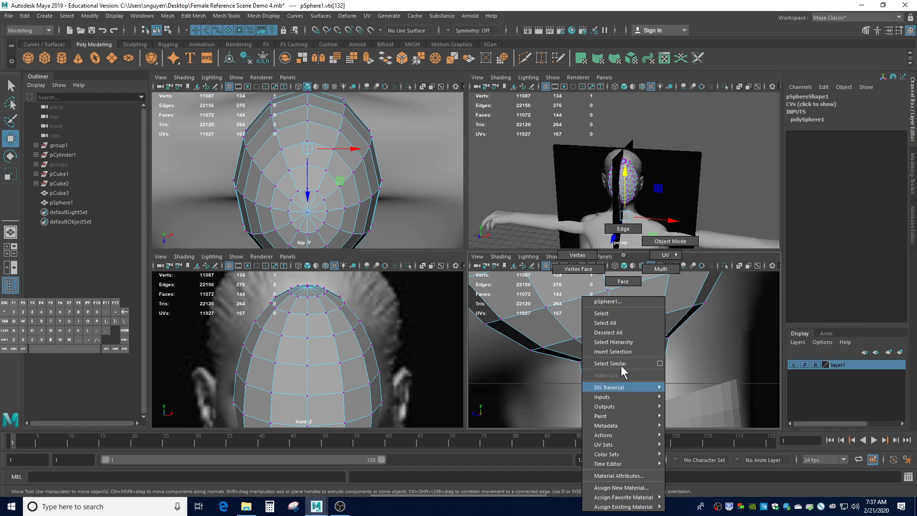
click(617, 281)
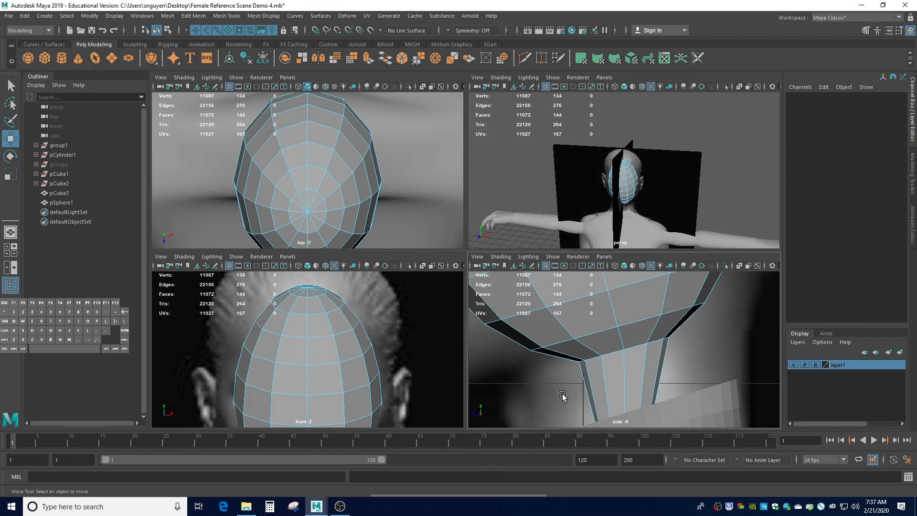
drag(562, 397, 721, 415)
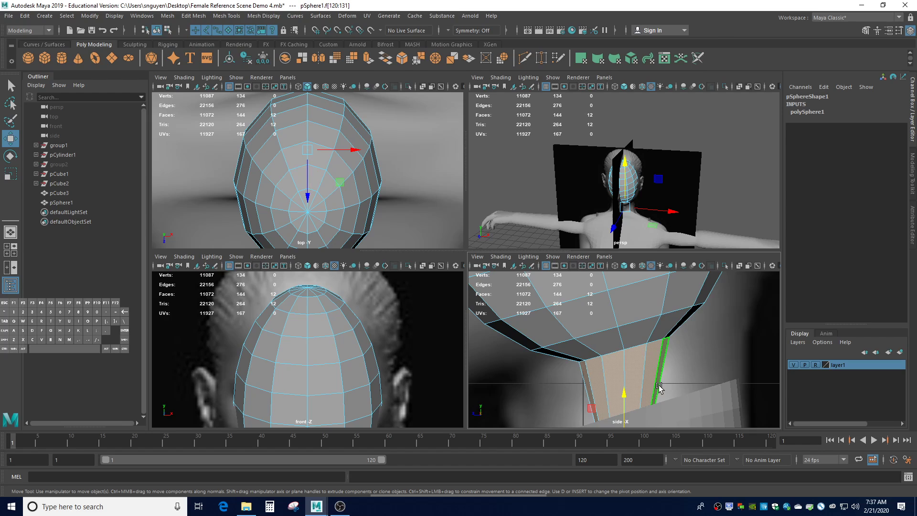
key(Delete)
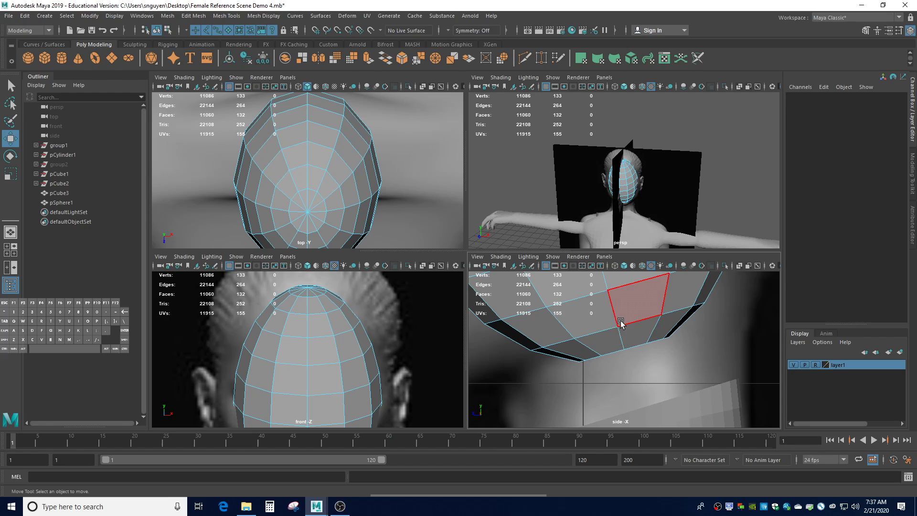
- Select the open border edge loop at the head's underside and scale it up uniformly toward the neck's width
right_drag(635, 349, 636, 230)
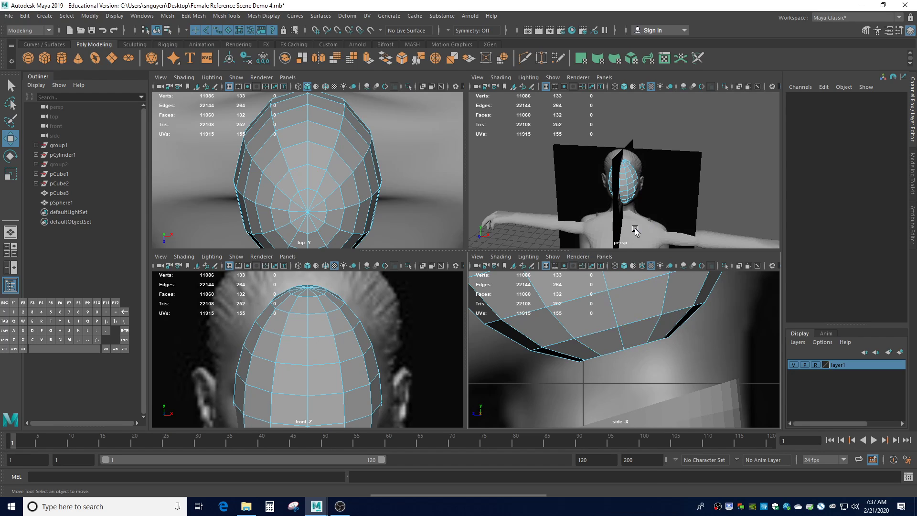
double_click(637, 348)
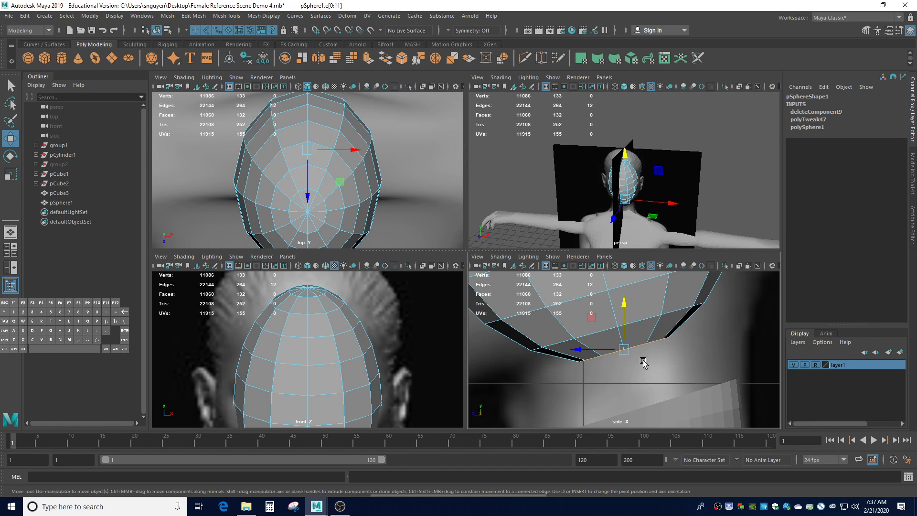
key(f)
key(f)
scroll(315, 387, down, 5)
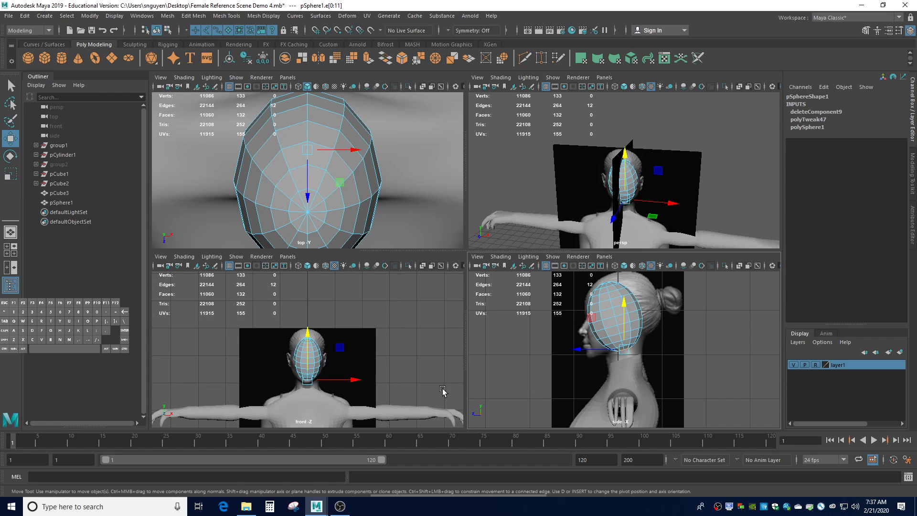
scroll(631, 340, up, 5)
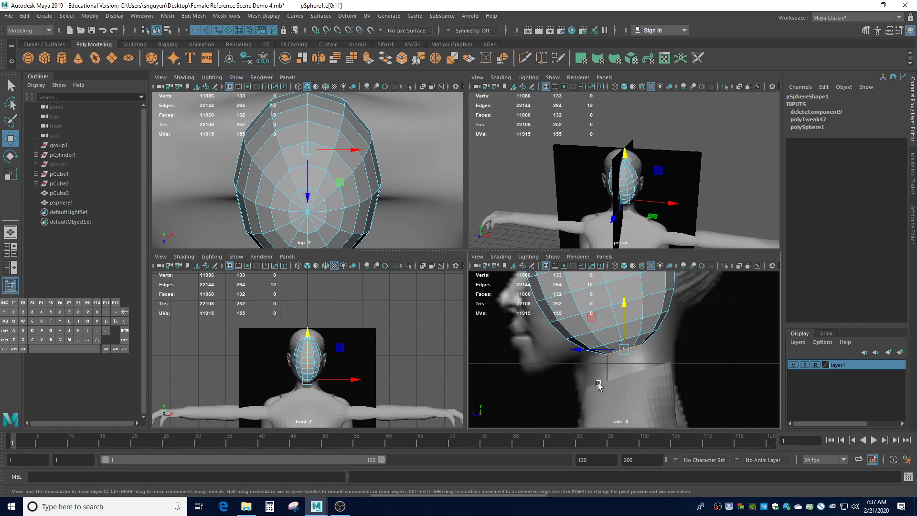
key(r)
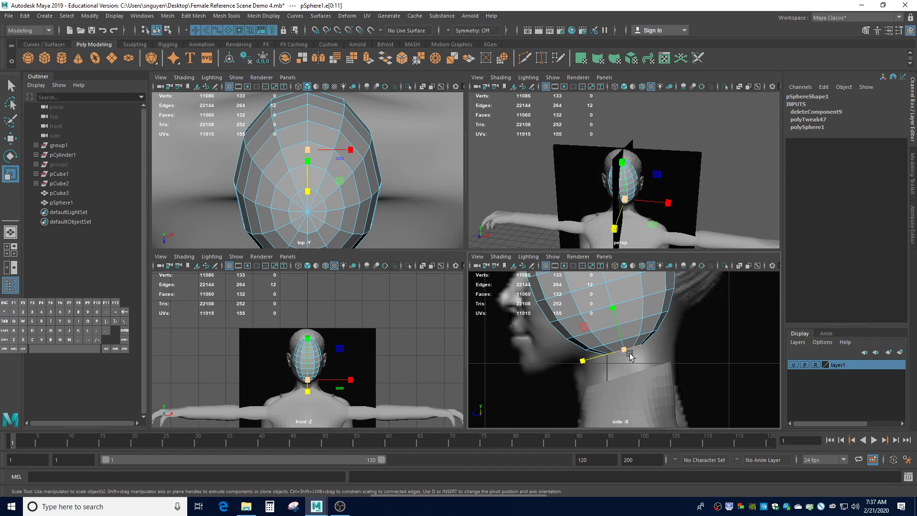
drag(624, 350, 647, 353)
- Move the border edge loop down to the top of the body's neck, at about 11.823 in Y and -0.169 in Z
key(w)
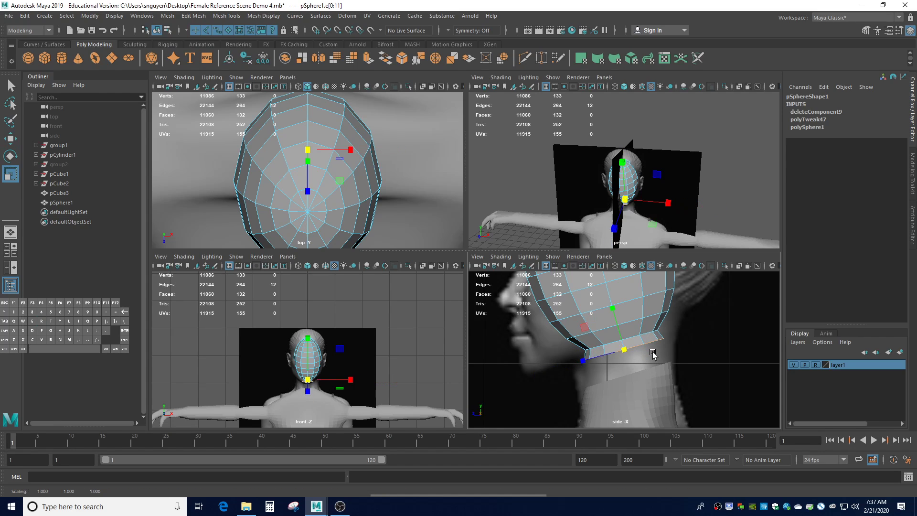
drag(624, 321, 626, 344)
drag(607, 373, 613, 374)
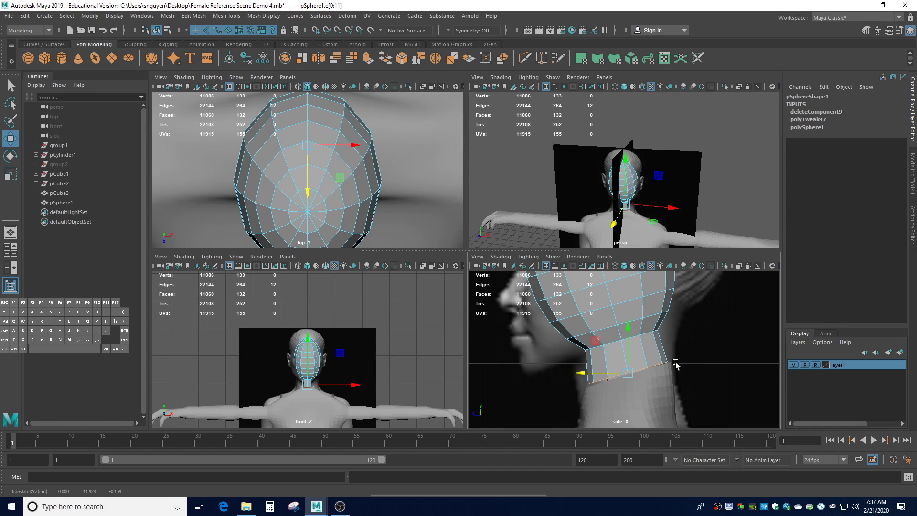
- Narrow the bottom border edge loop slightly along X to fit the neck's width in the front view
scroll(319, 393, up, 4)
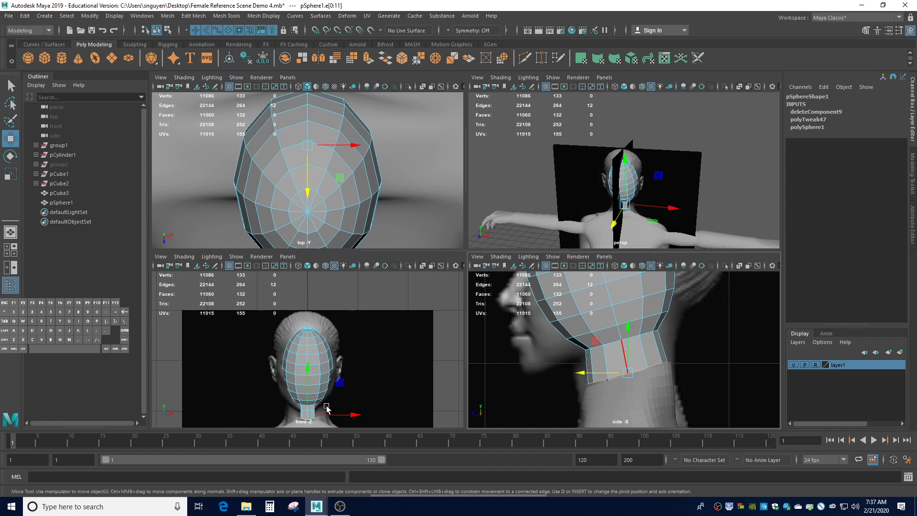
scroll(640, 379, down, 5)
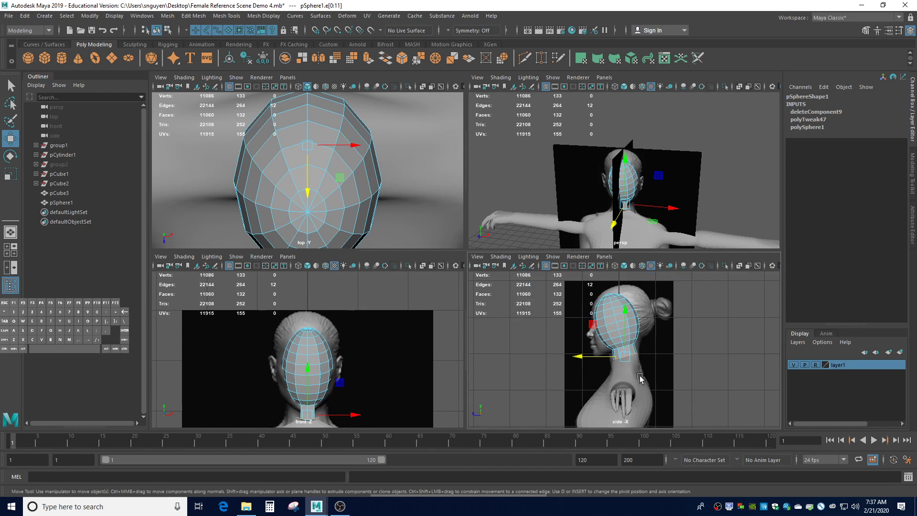
scroll(329, 415, down, 3)
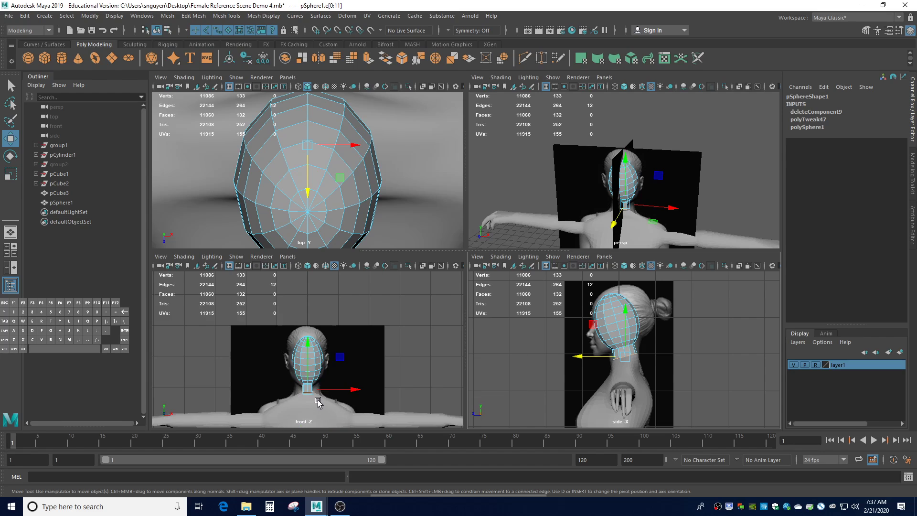
key(f)
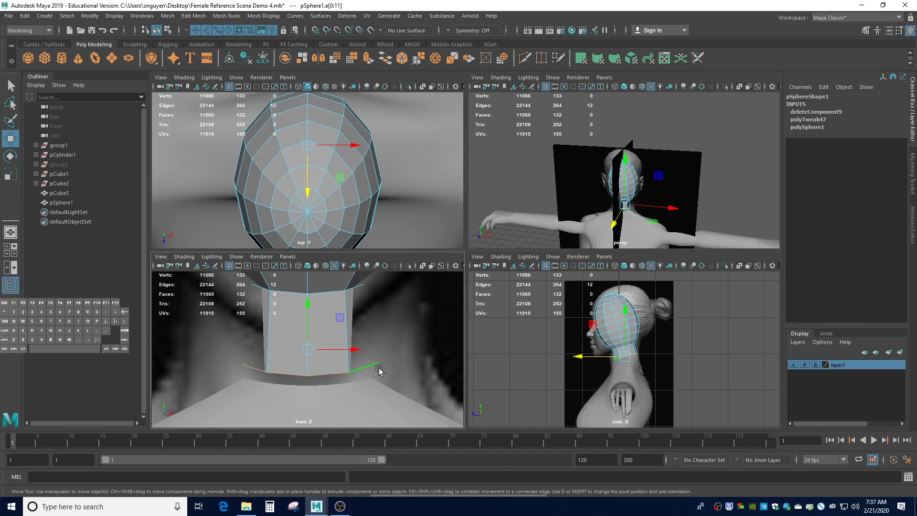
key(r)
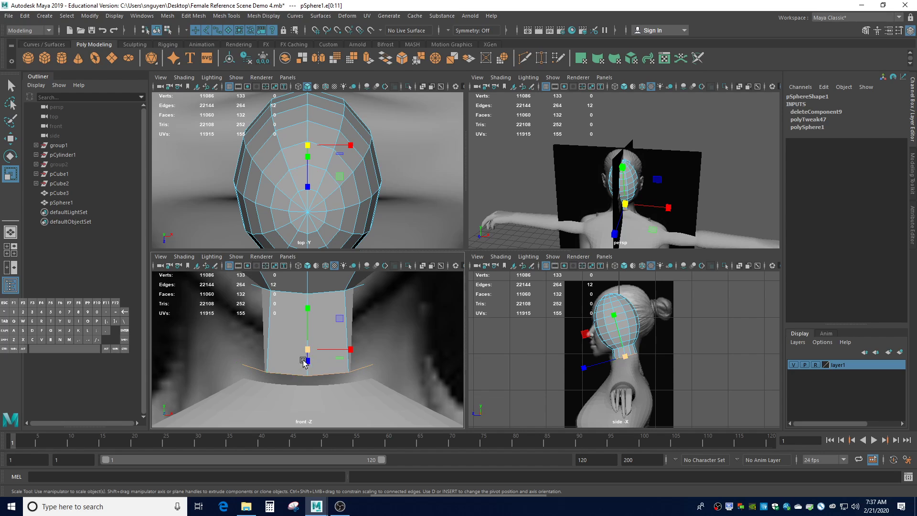
drag(358, 353, 348, 353)
- Select the head's edge loop just above the bottom border and scale it up uniformly to fill out the upper neck
scroll(617, 373, up, 6)
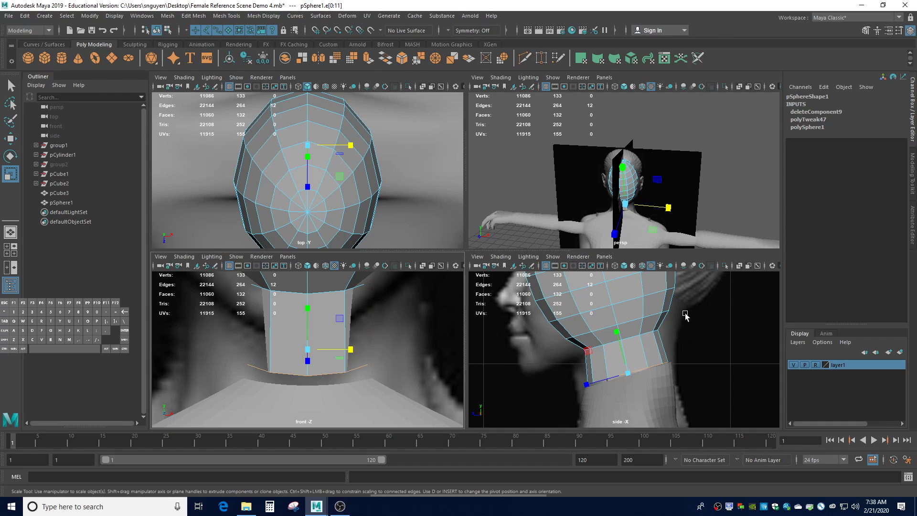
double_click(632, 338)
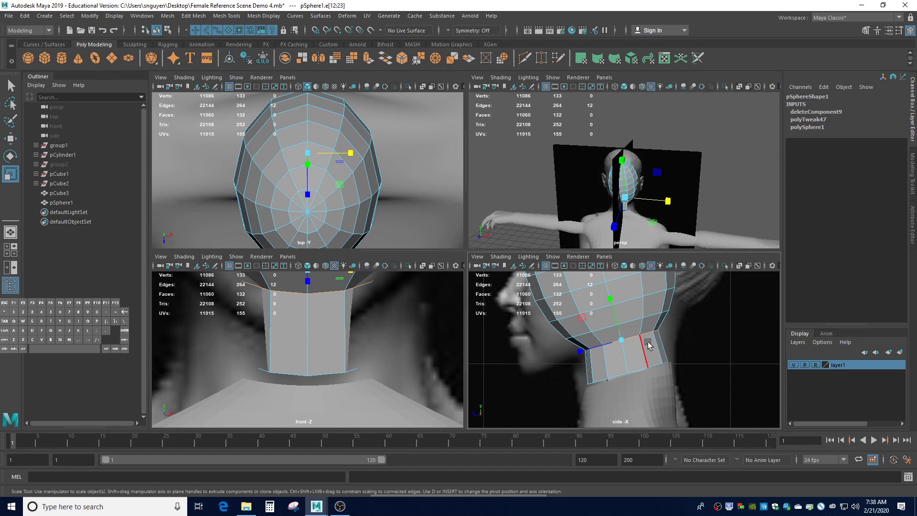
drag(620, 340, 639, 344)
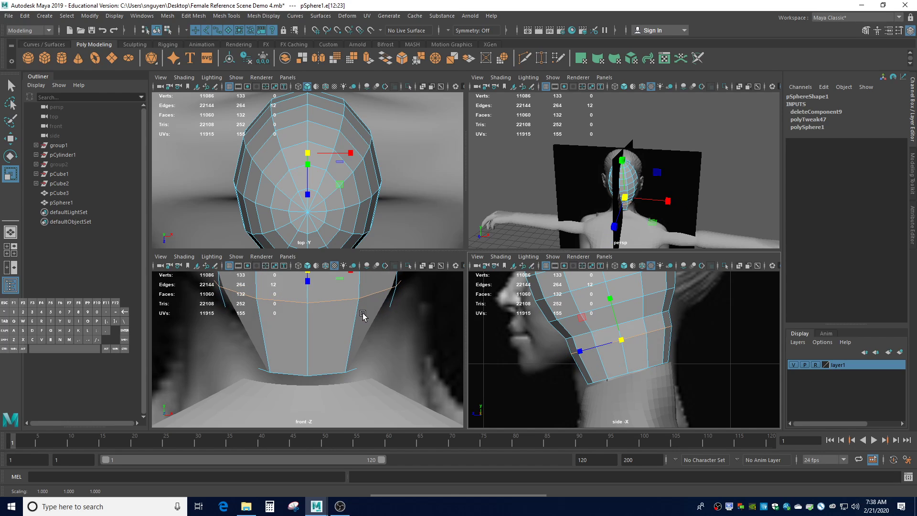
- Select the border edge loop of the body mesh's neck opening and widen it along X, then slightly along Z
scroll(363, 315, down, 5)
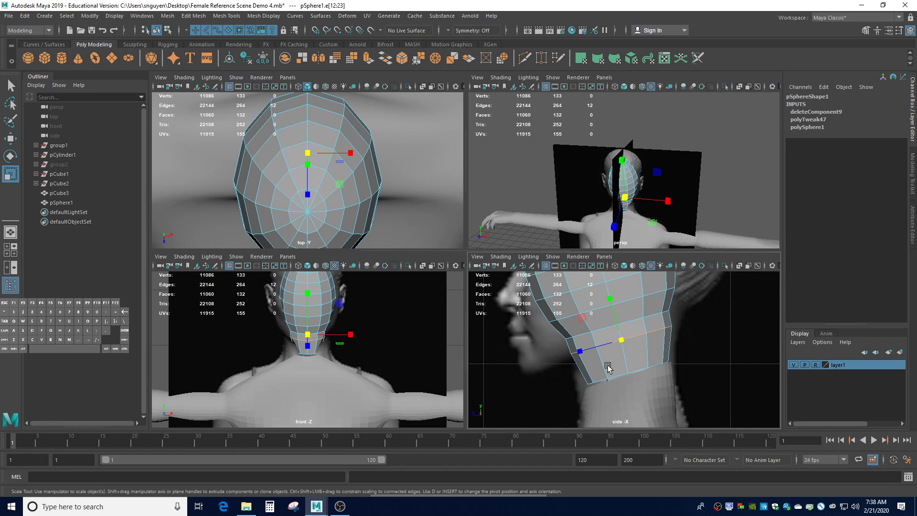
click(320, 368)
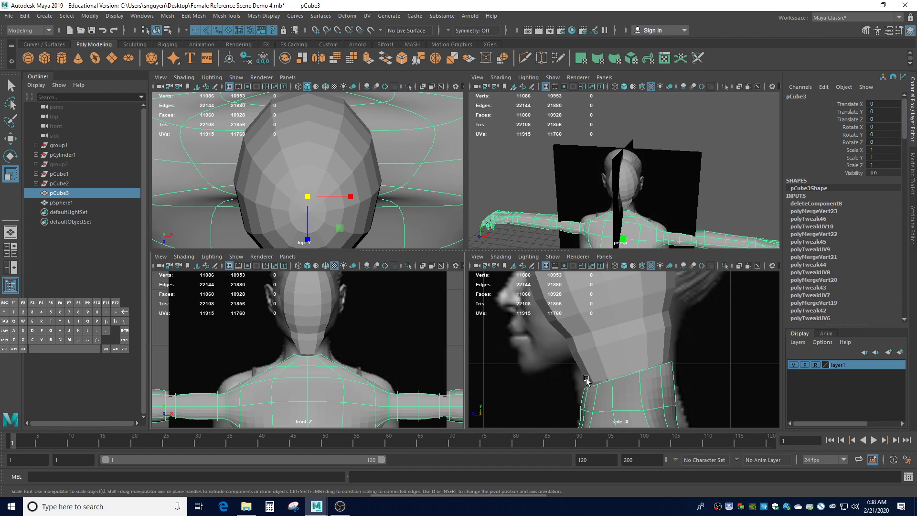
click(625, 380)
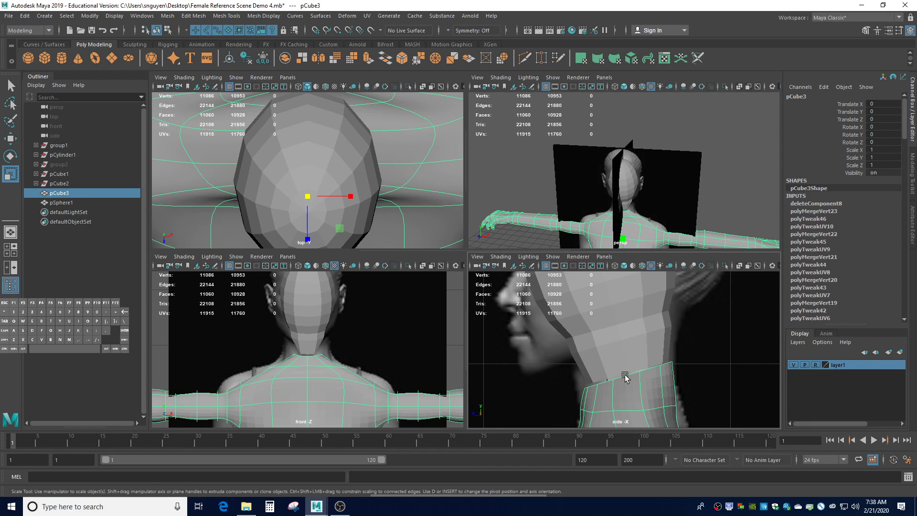
right_drag(623, 385, 631, 232)
double_click(627, 378)
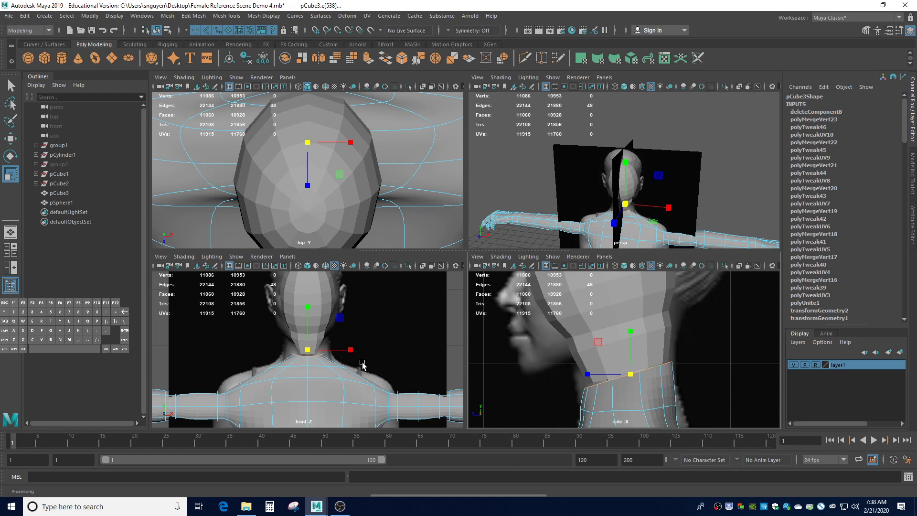
drag(352, 353, 376, 349)
click(588, 374)
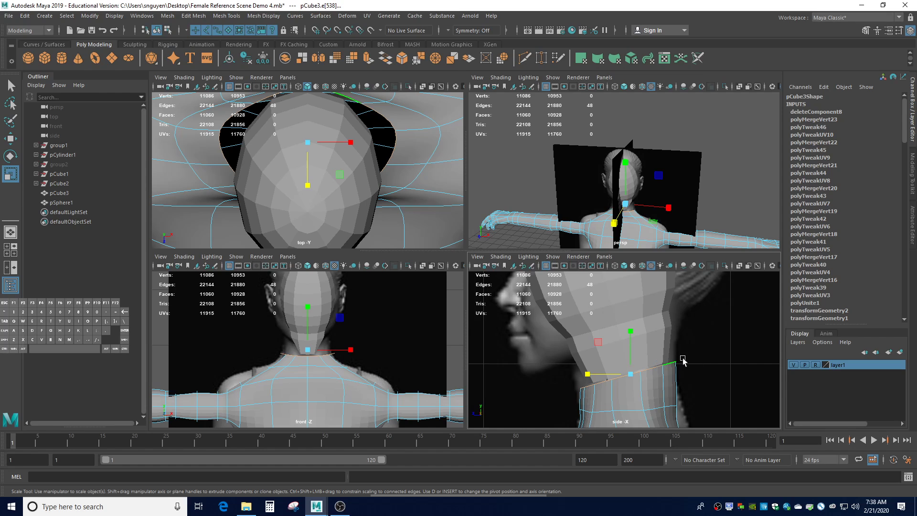
- Select the head's bottom border edge loop and scale it up along X and Z to match the body's widened neck opening
click(618, 310)
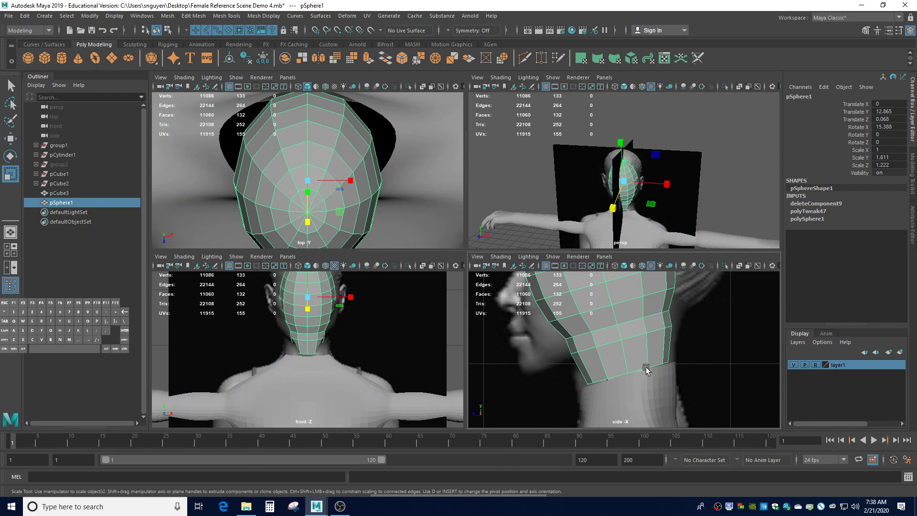
click(641, 371)
click(634, 360)
scroll(636, 375, up, 2)
right_drag(641, 379, 641, 230)
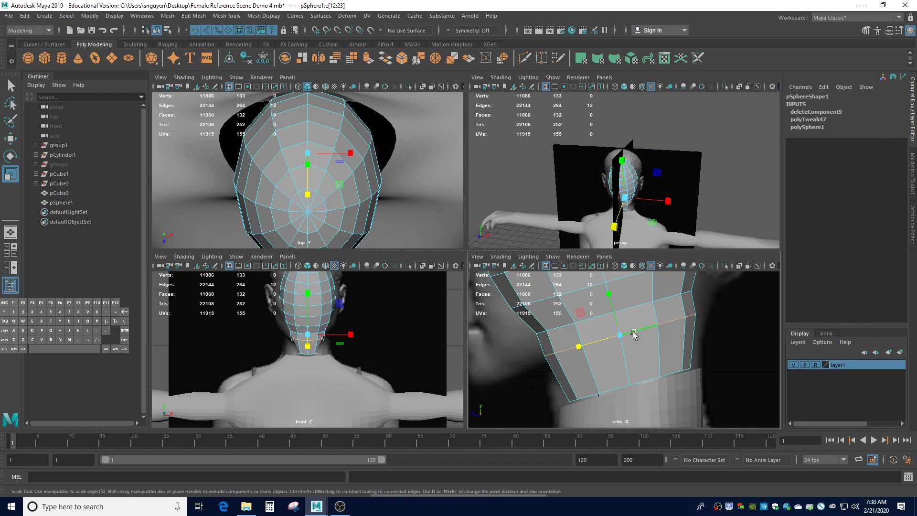
double_click(639, 381)
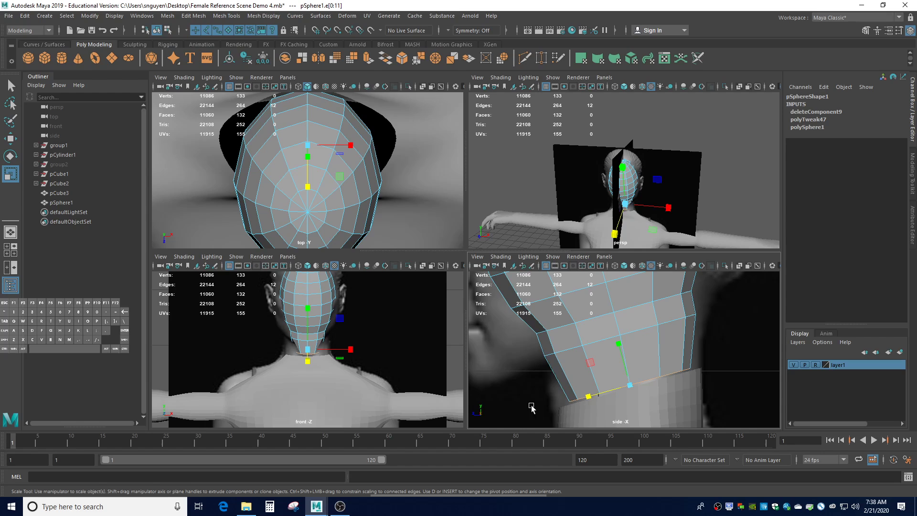
drag(353, 350, 389, 352)
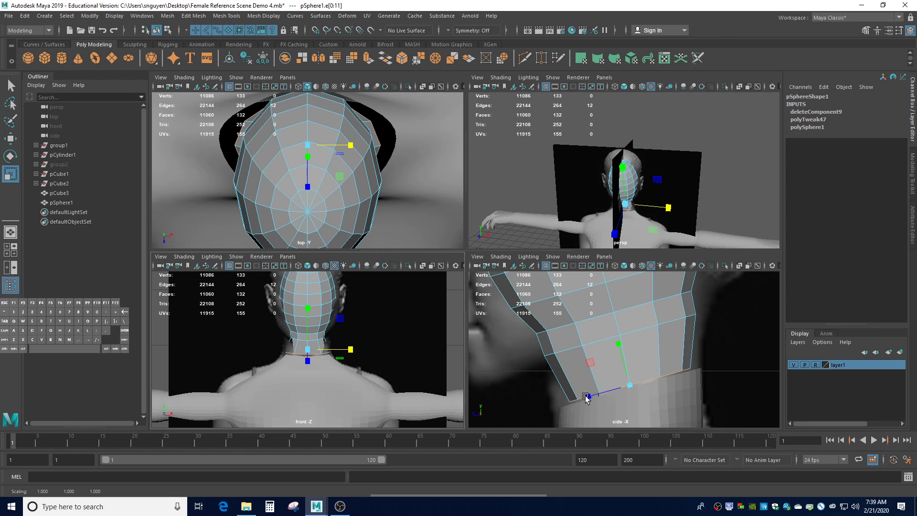
drag(586, 398, 582, 400)
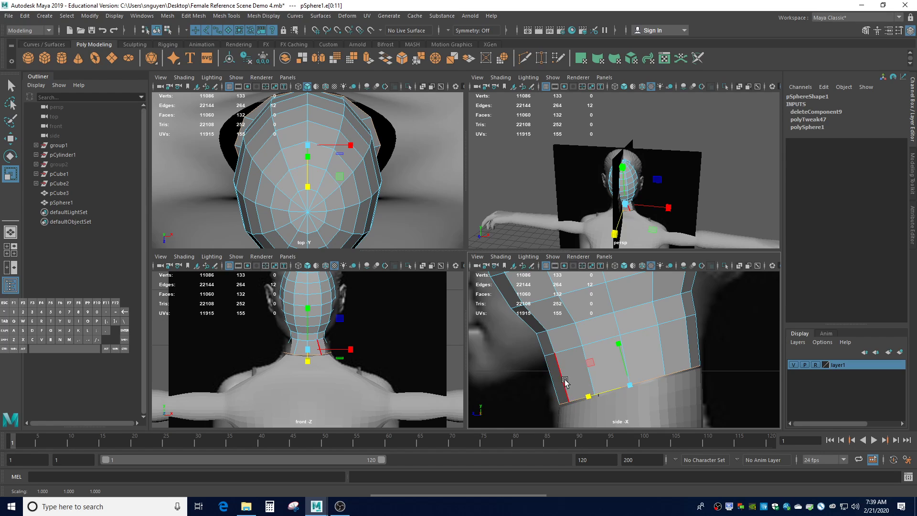
- Widen the edge loop above the head's border slightly along X and Z and move it down a little
double_click(659, 326)
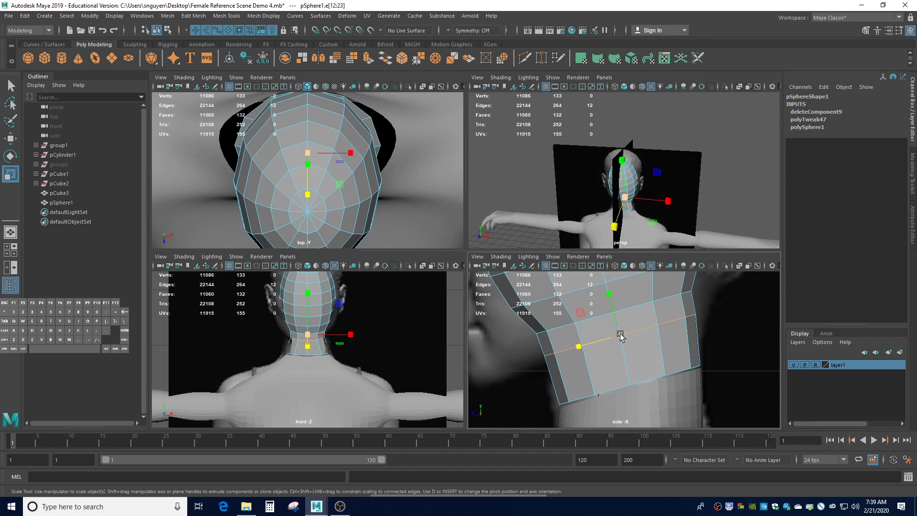
drag(353, 337, 363, 336)
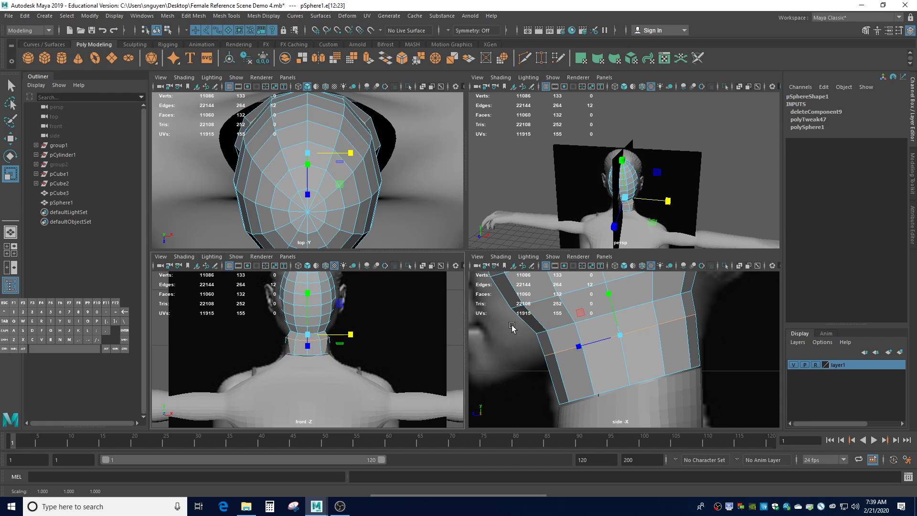
click(579, 344)
drag(579, 344, 579, 346)
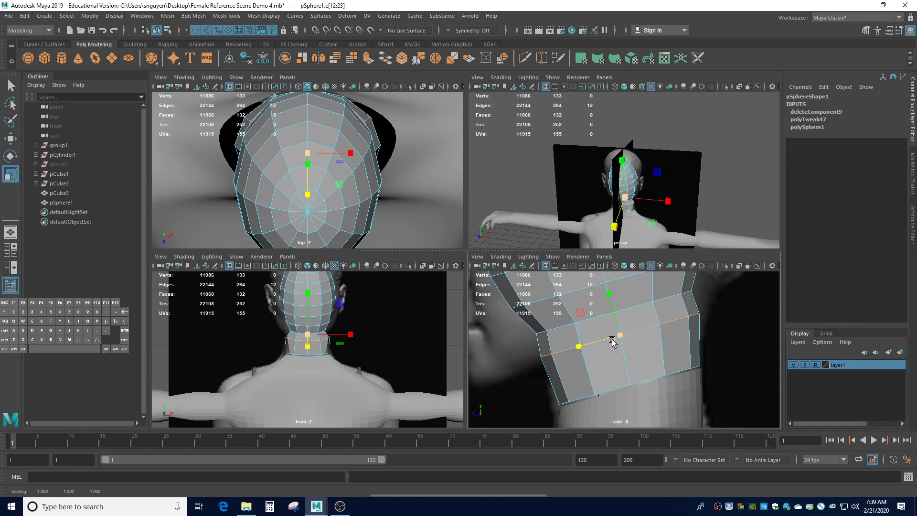
key(w)
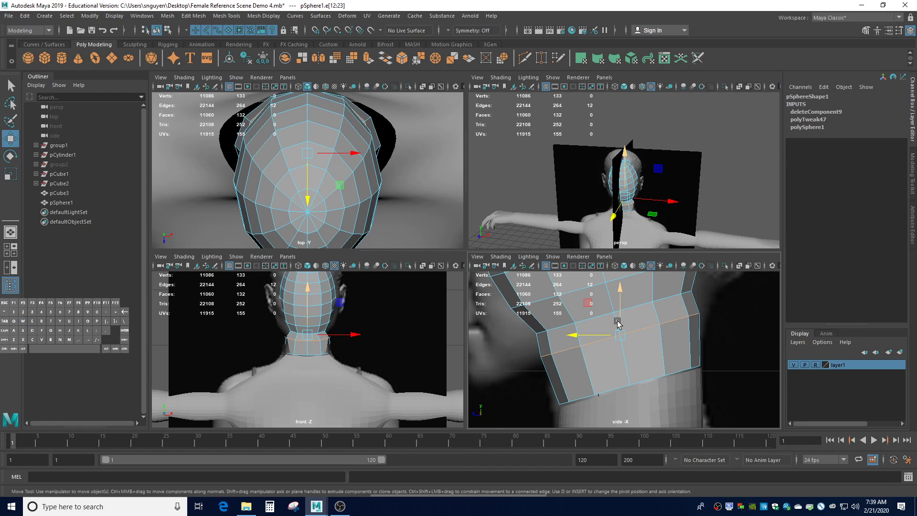
drag(620, 332, 581, 343)
- Lower the head's third edge loop from the bottom to about 12.258 in Y and scale it up uniformly
double_click(600, 315)
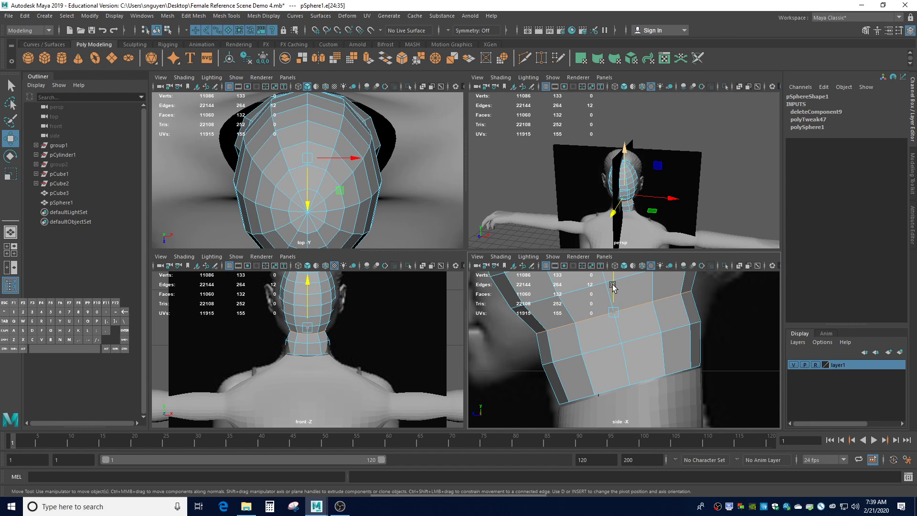
drag(614, 286, 613, 296)
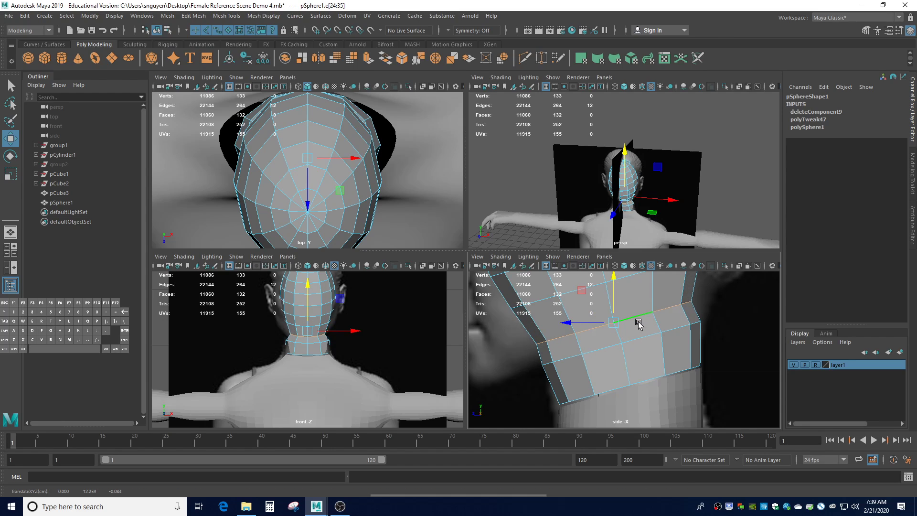
key(r)
drag(615, 323, 640, 335)
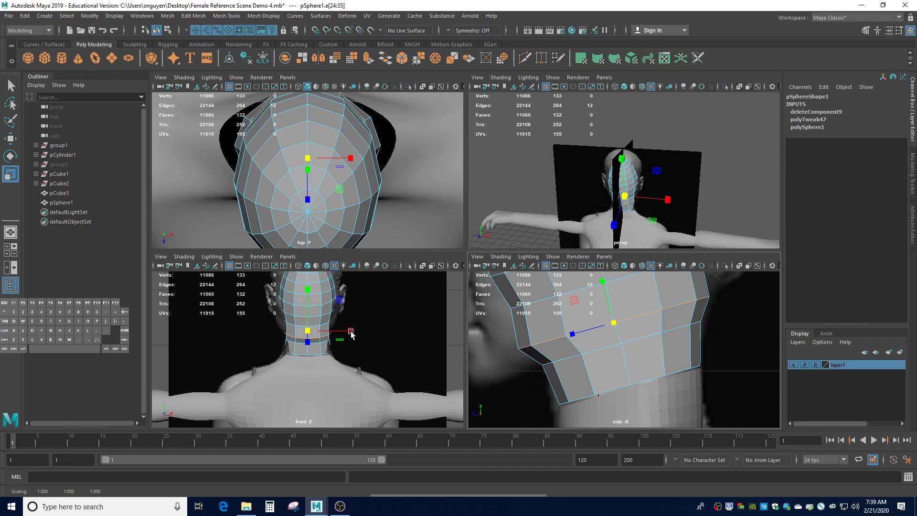
drag(351, 335, 351, 333)
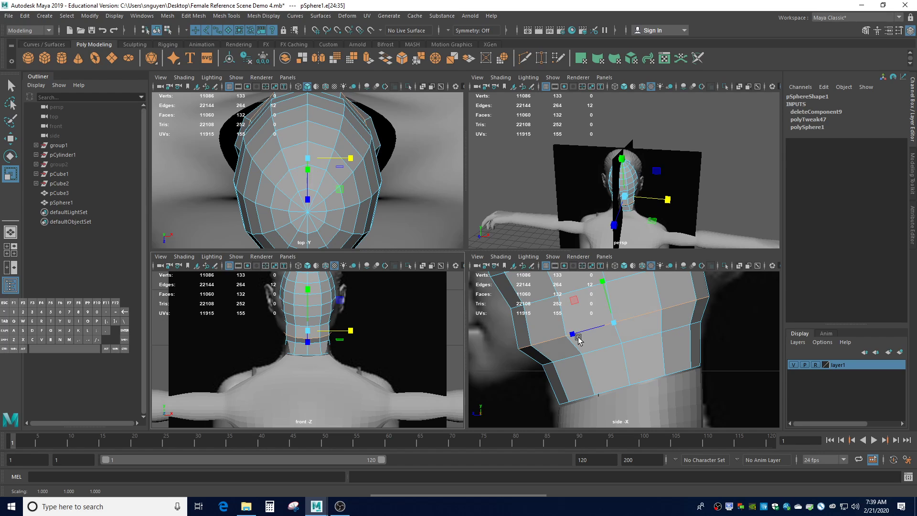
- Move the third edge loop forward to about 0.038 in Z and down toward the chin, and stretch it along Z by 1.184
key(w)
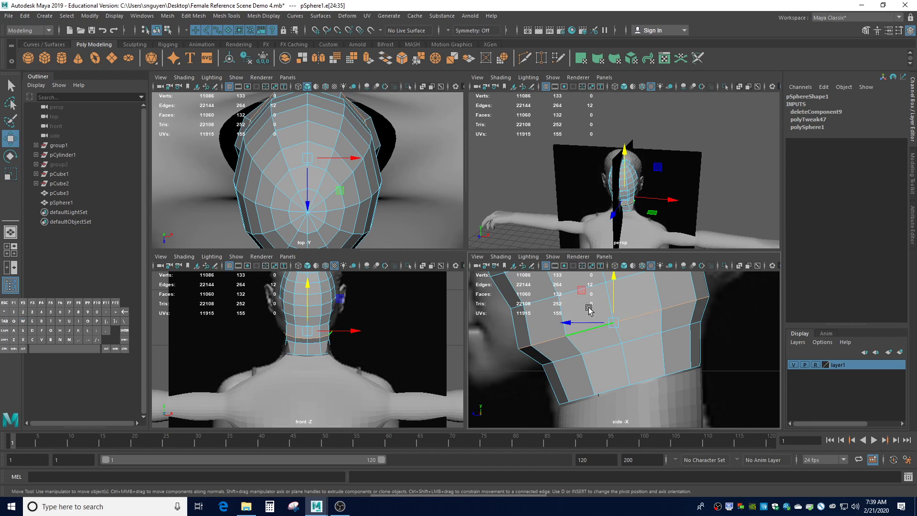
drag(614, 309, 560, 339)
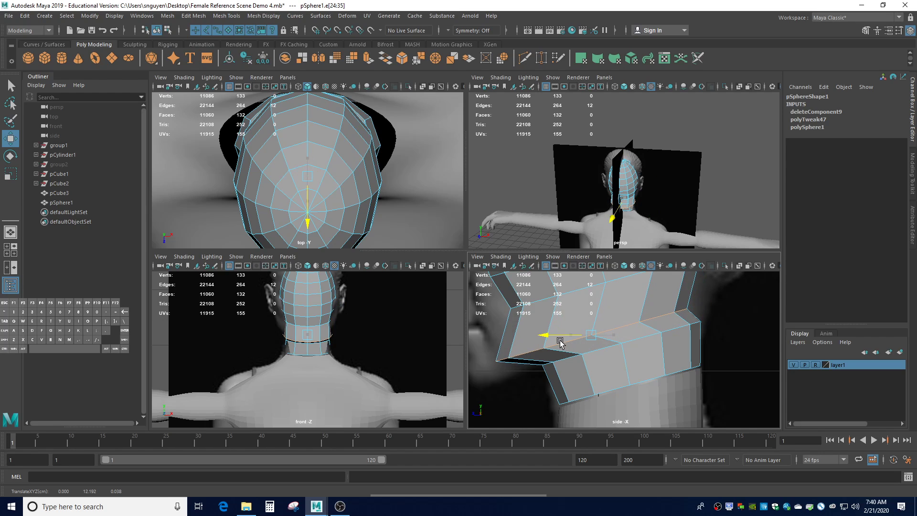
drag(592, 307, 592, 313)
key(r)
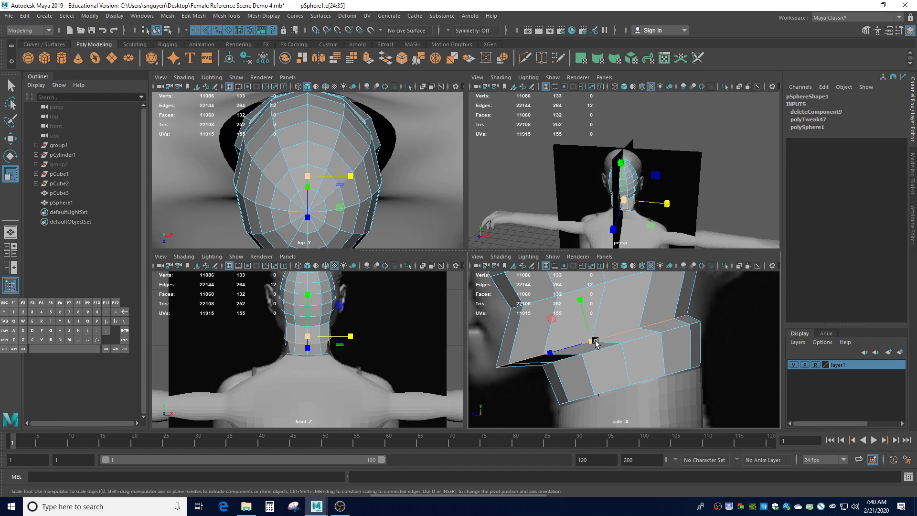
drag(550, 353, 541, 359)
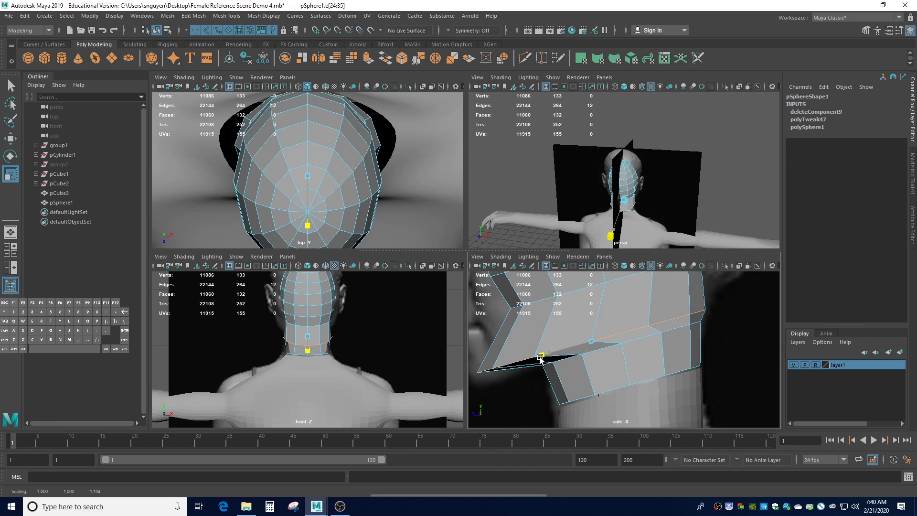
- Tilt the third edge loop further down at the chin and rescale it along Z and X to follow the jawline
key(w)
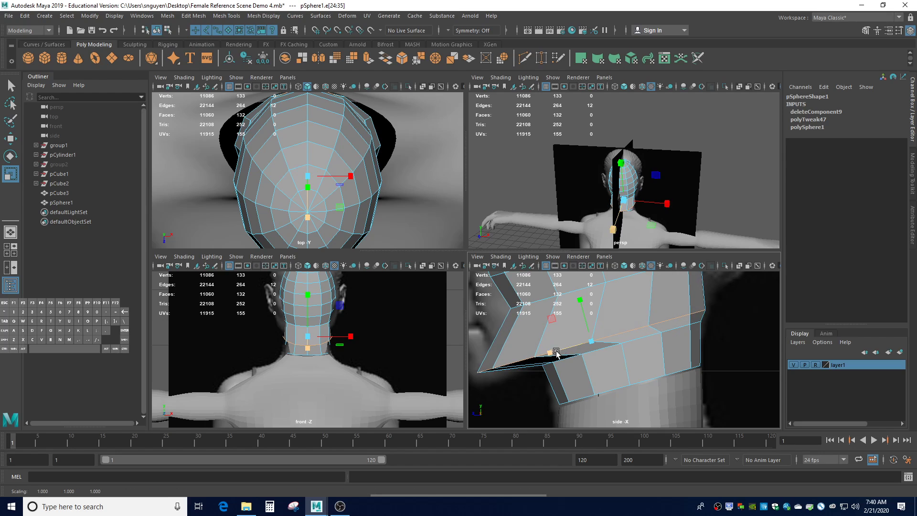
mouse_move(591, 313)
mouse_down()
mouse_move(603, 318)
mouse_move(606, 305)
mouse_up()
key(e)
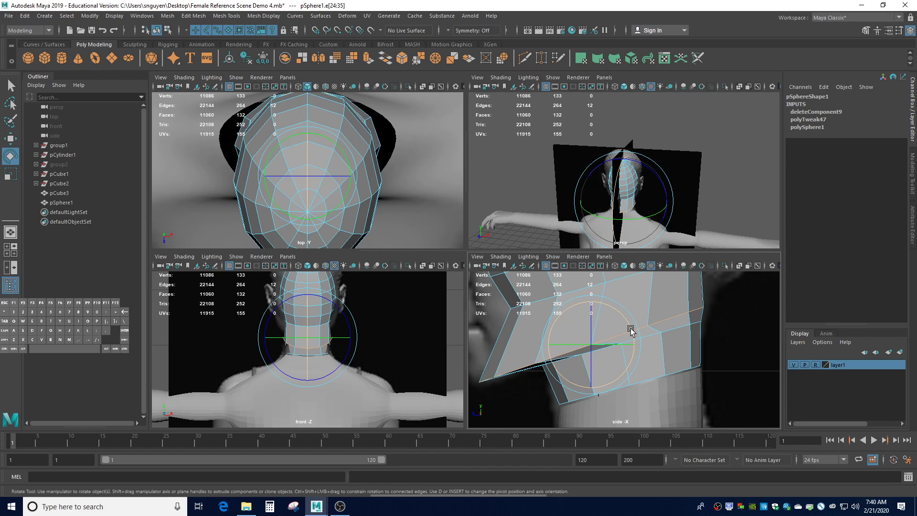
key(r)
drag(630, 328, 550, 358)
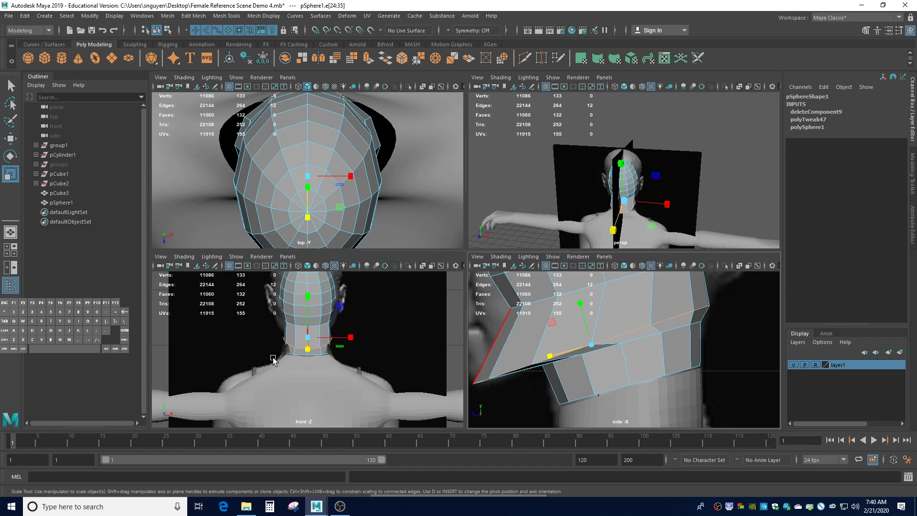
drag(348, 340, 351, 331)
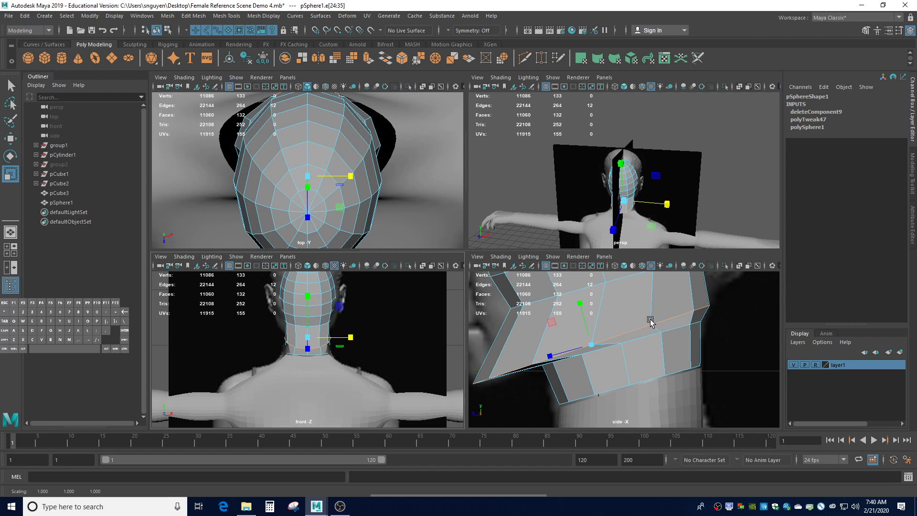
- Hide the body mesh pCube3 and check the head's jaw and neck shape against the side reference image
scroll(611, 321, down, 5)
scroll(611, 321, up, 5)
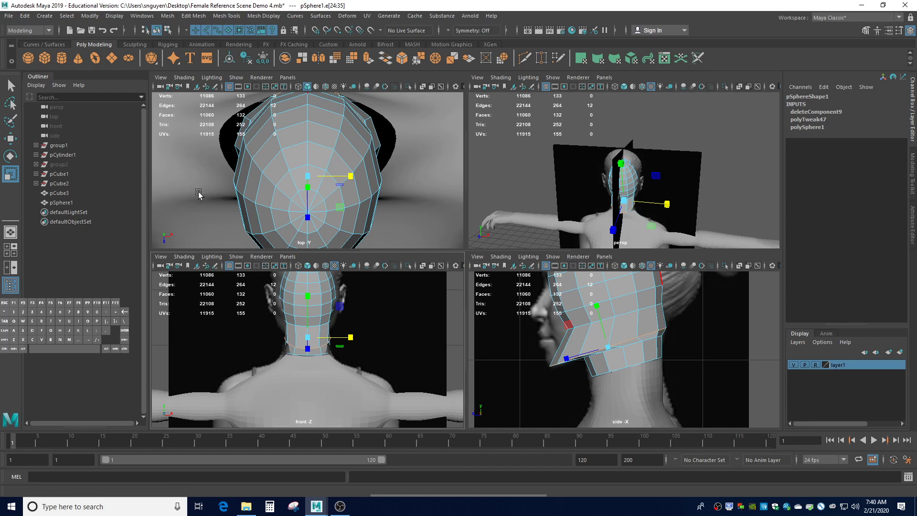
click(75, 196)
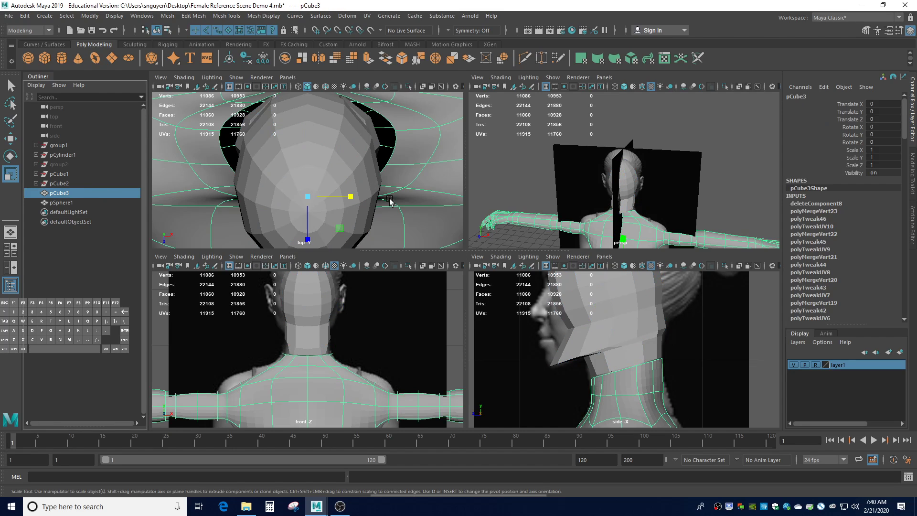
key(h)
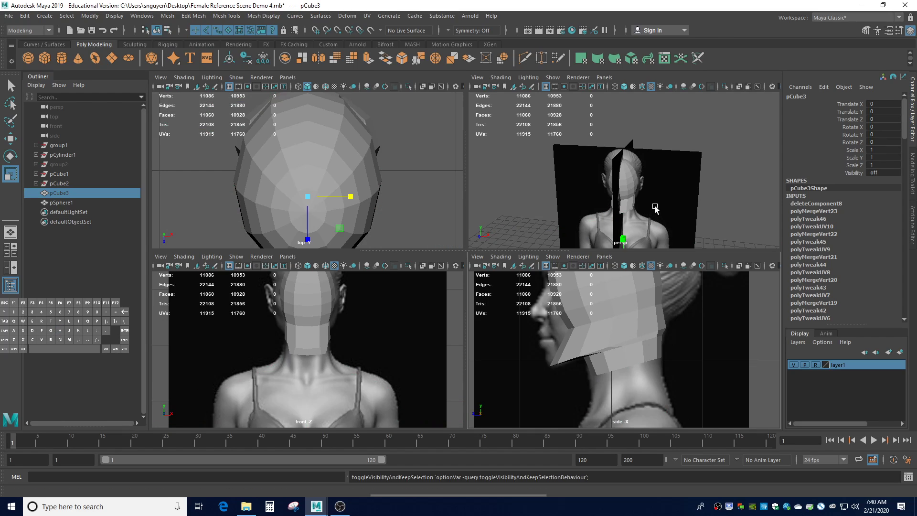
alt+drag(679, 209, 620, 195)
scroll(620, 195, up, 5)
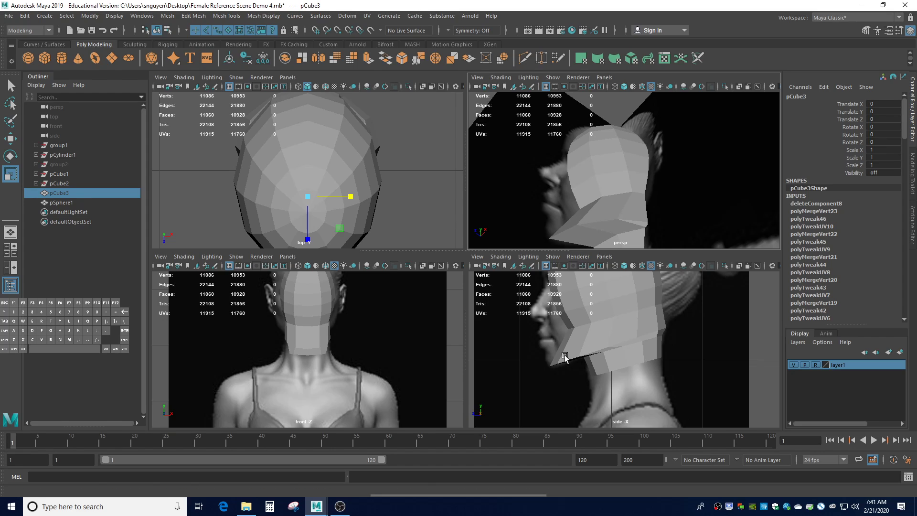
scroll(616, 319, down, 5)
scroll(619, 319, up, 2)
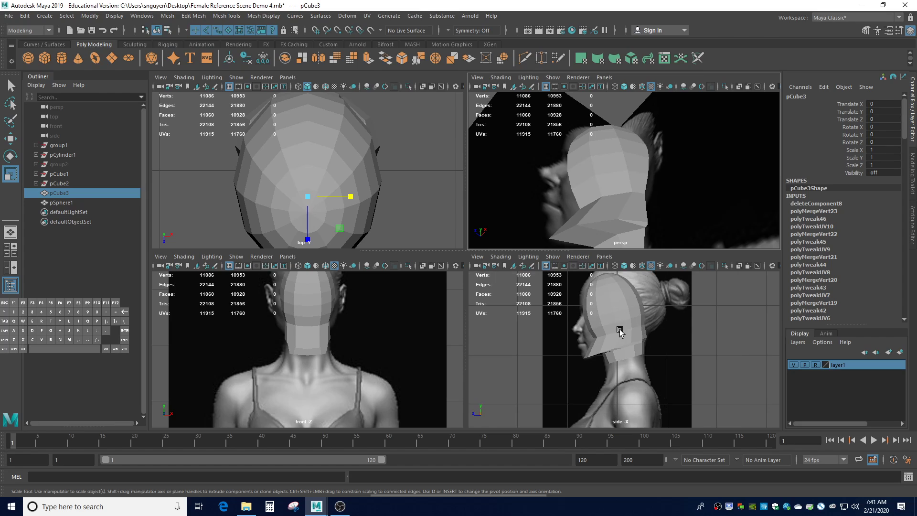
scroll(619, 329, up, 3)
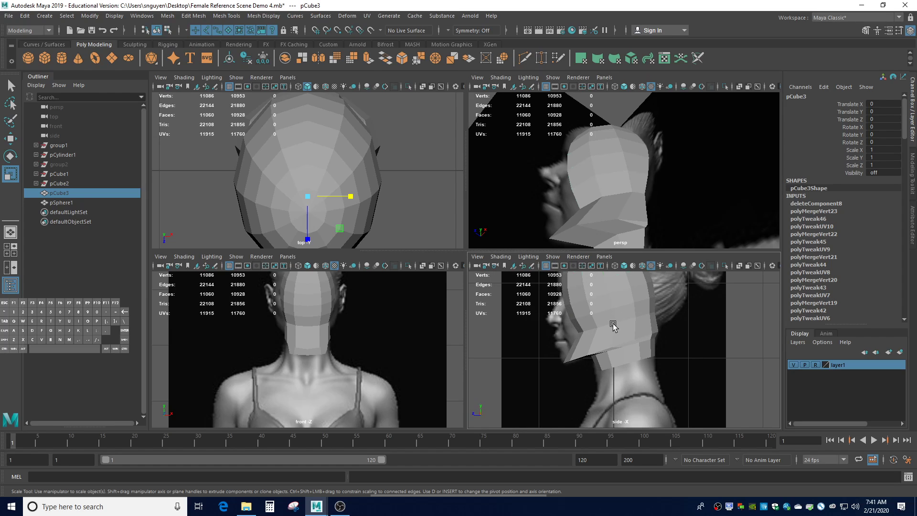
- Select the head's fourth edge loop from the bottom, scale it up uniformly and stretch it along Z toward the chin
click(612, 324)
right_drag(623, 321, 624, 228)
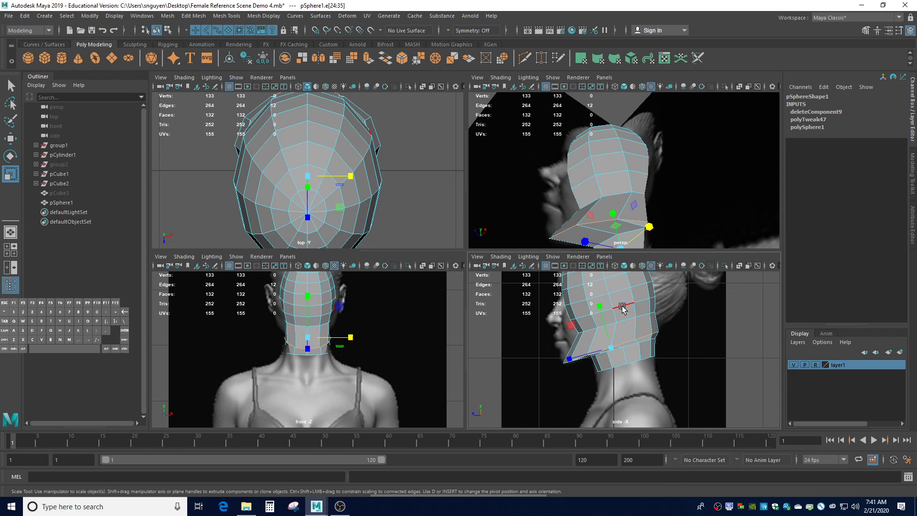
key(Up)
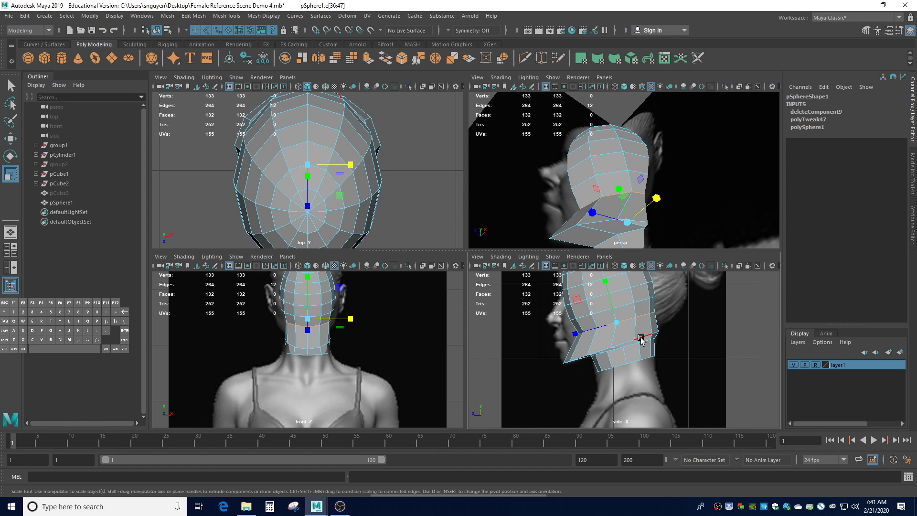
drag(620, 325, 635, 328)
key(w)
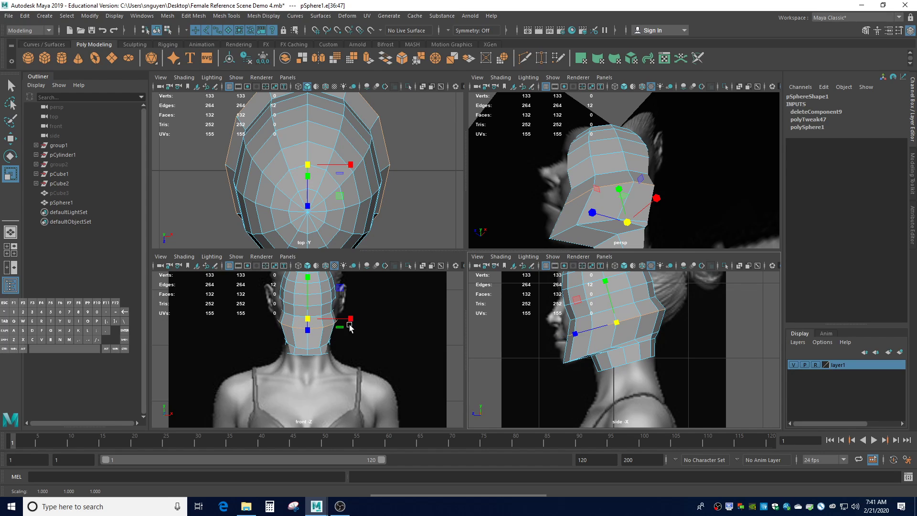
key(r)
drag(575, 333, 566, 335)
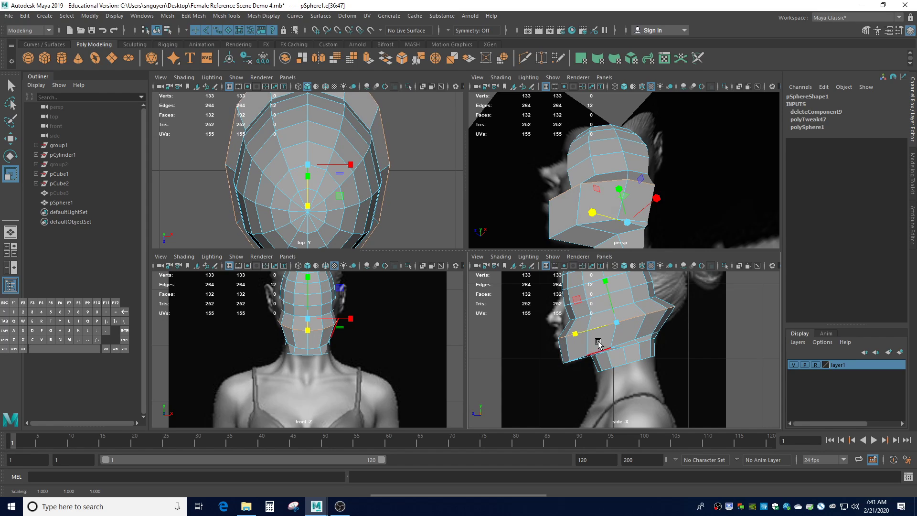
- Move the fourth edge loop back to about 12.477 in Y and -0.080 in Z to fit the side reference
click(574, 339)
key(w)
drag(609, 323, 603, 324)
scroll(662, 329, down, 3)
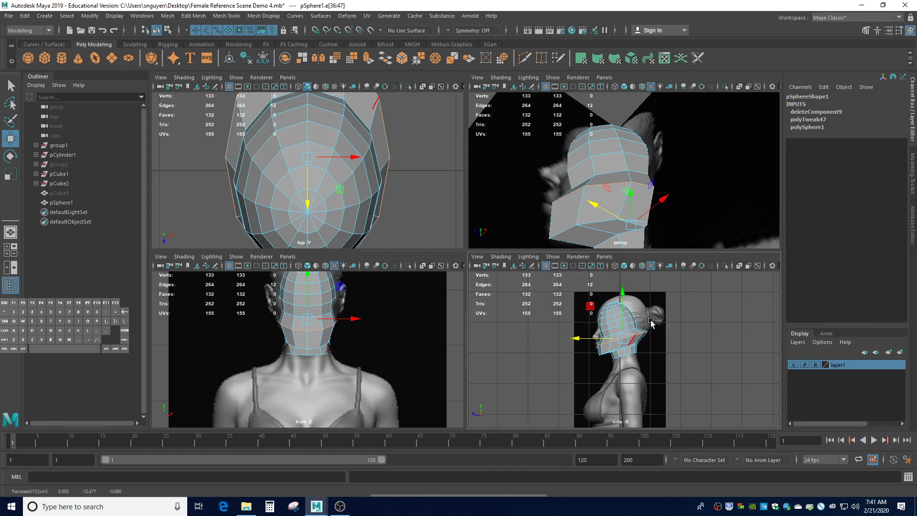
scroll(641, 320, up, 2)
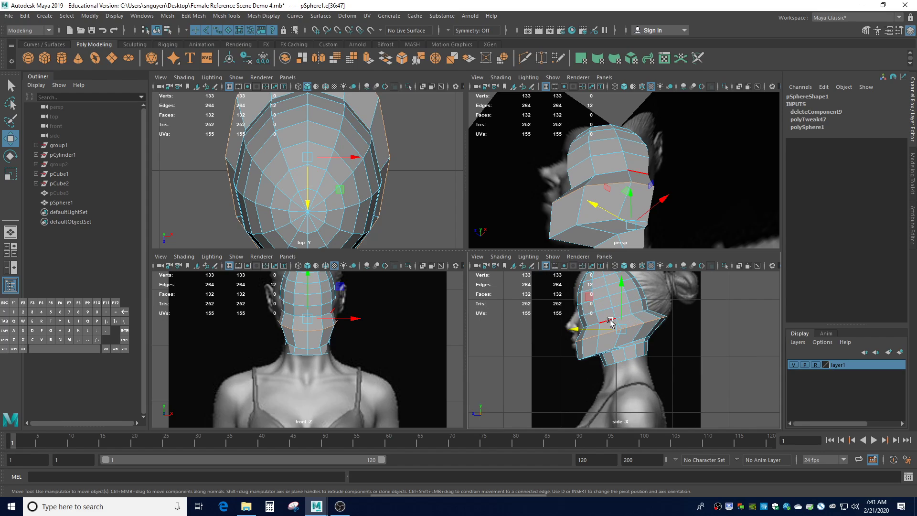
- Scale up the head's fifth edge loop from the bottom and move it to about 12.715 in Y and -0.080 in Z
double_click(625, 328)
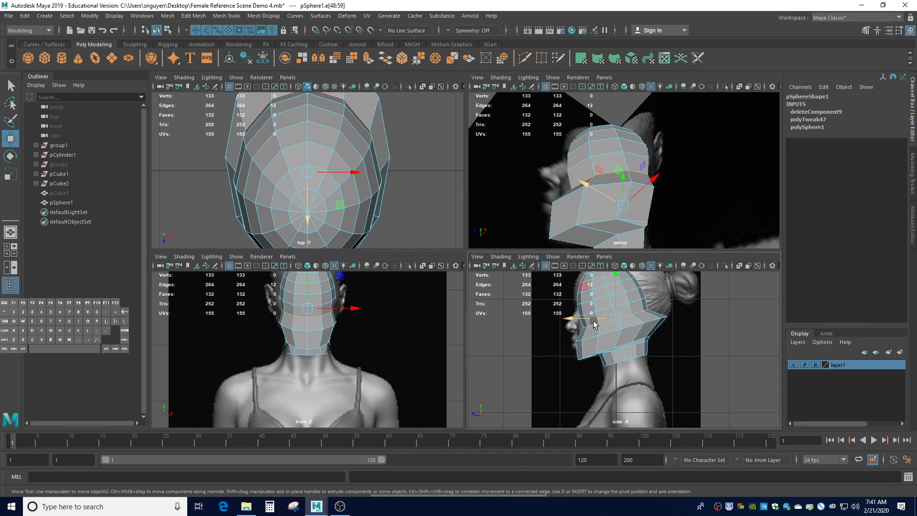
key(r)
drag(619, 321, 627, 317)
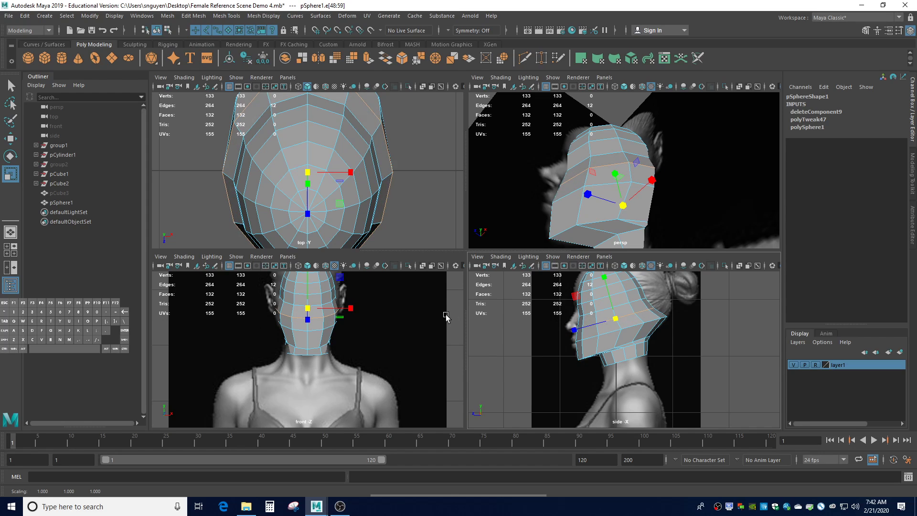
drag(575, 330, 622, 296)
key(w)
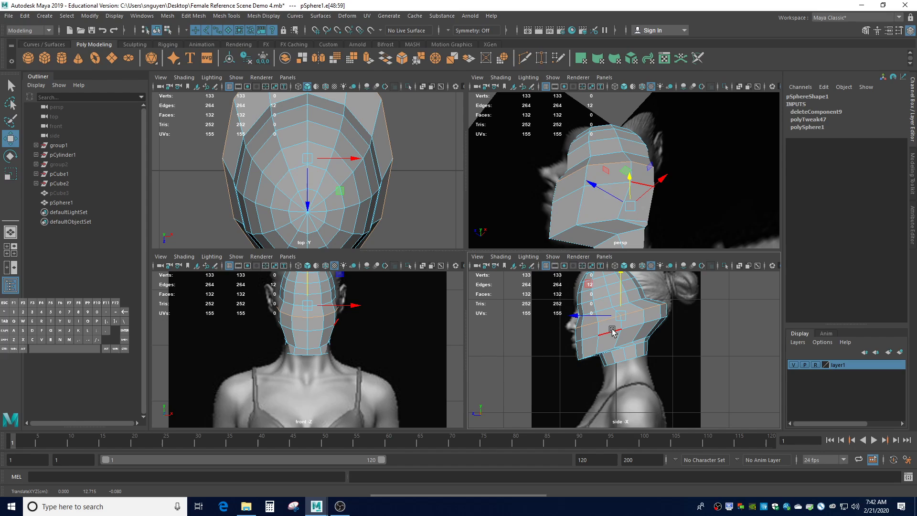
- Stretch the fifth edge loop along Z and shift it slightly back to follow the face profile
key(r)
drag(576, 329, 574, 330)
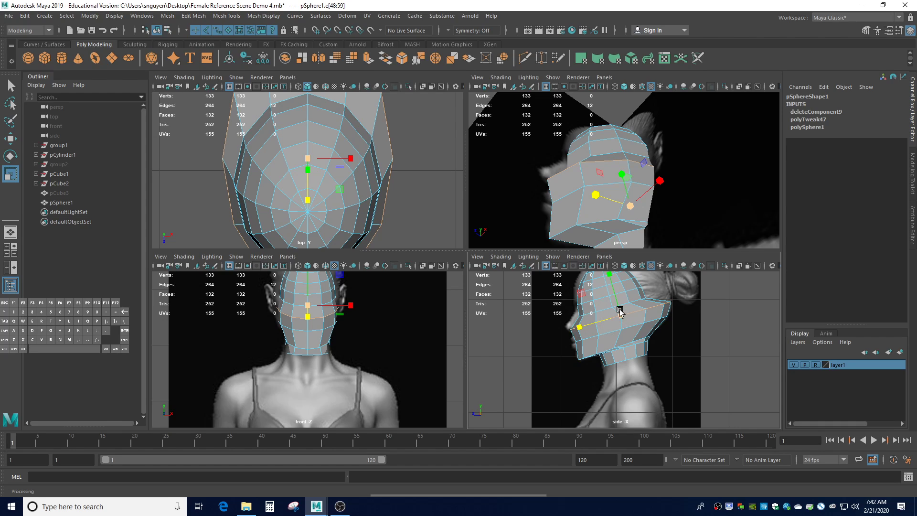
click(710, 346)
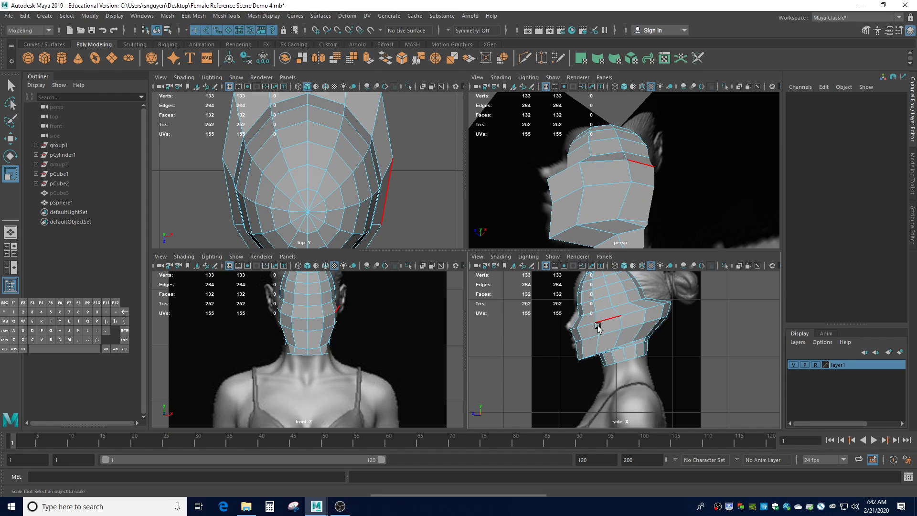
double_click(629, 314)
key(w)
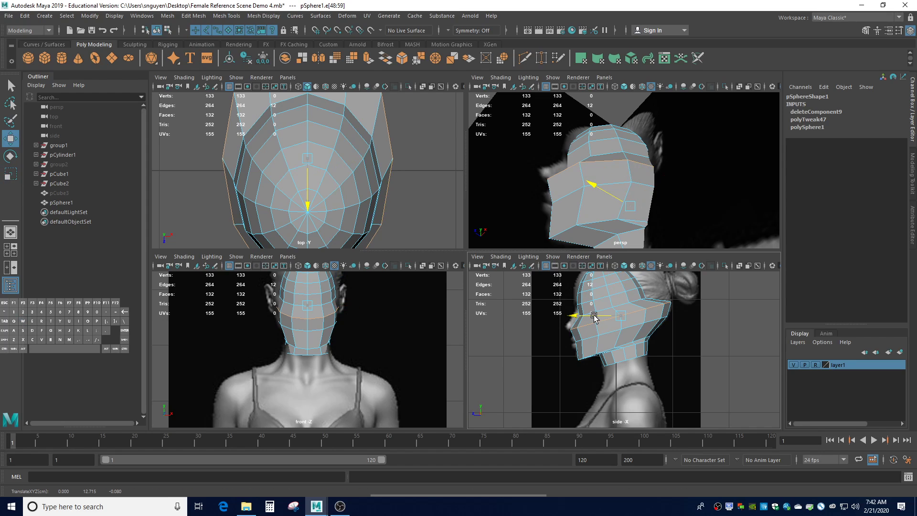
drag(594, 318, 597, 317)
click(692, 329)
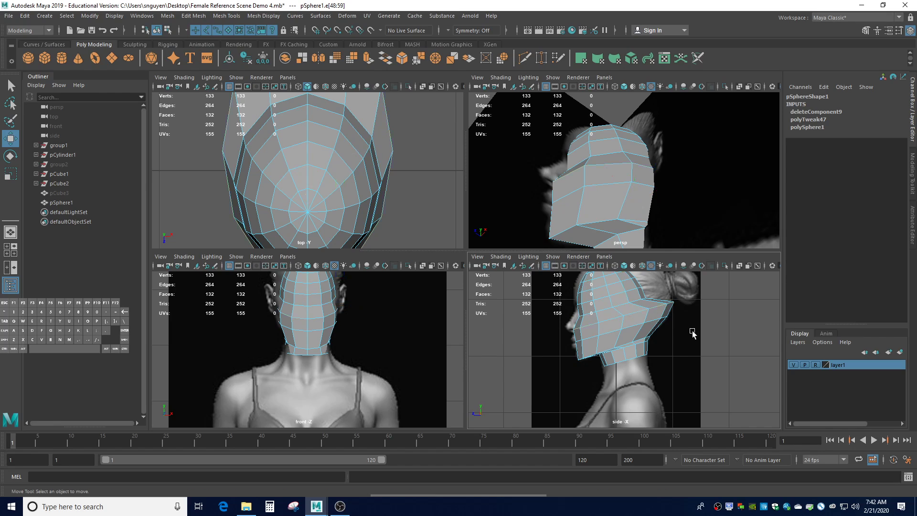
- Scale up the head's sixth edge loop from the bottom and move it to about 12.924 in Y and -0.092 in Z
double_click(622, 306)
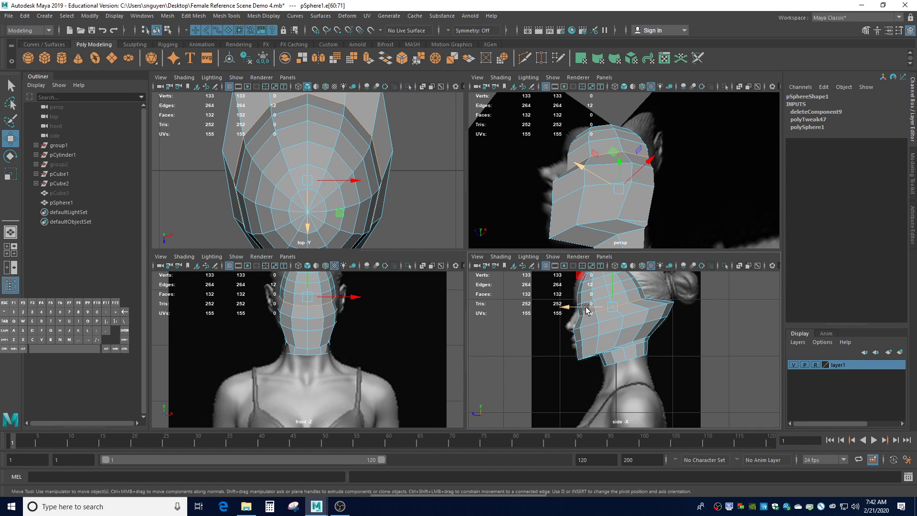
drag(586, 310, 605, 307)
key(r)
key(w)
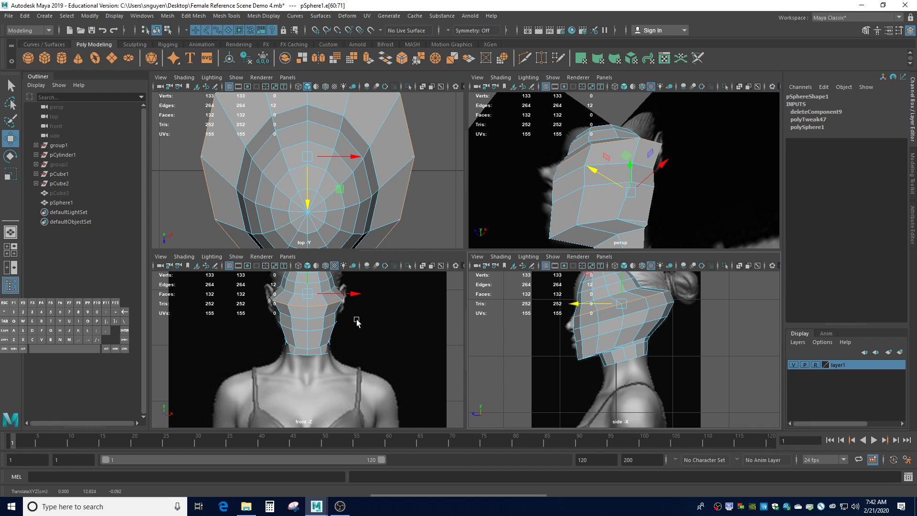
- Narrow the sixth edge loop along X to match the face width in the front reference
key(r)
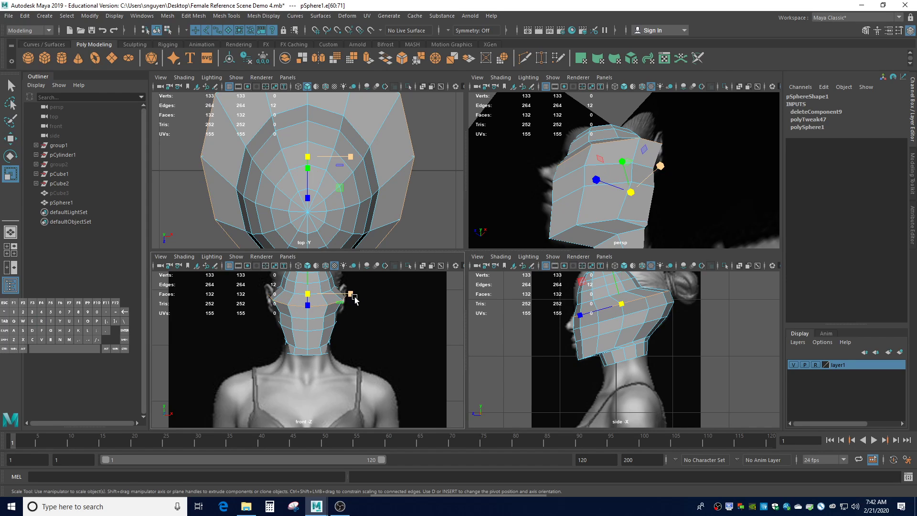
drag(354, 296, 347, 292)
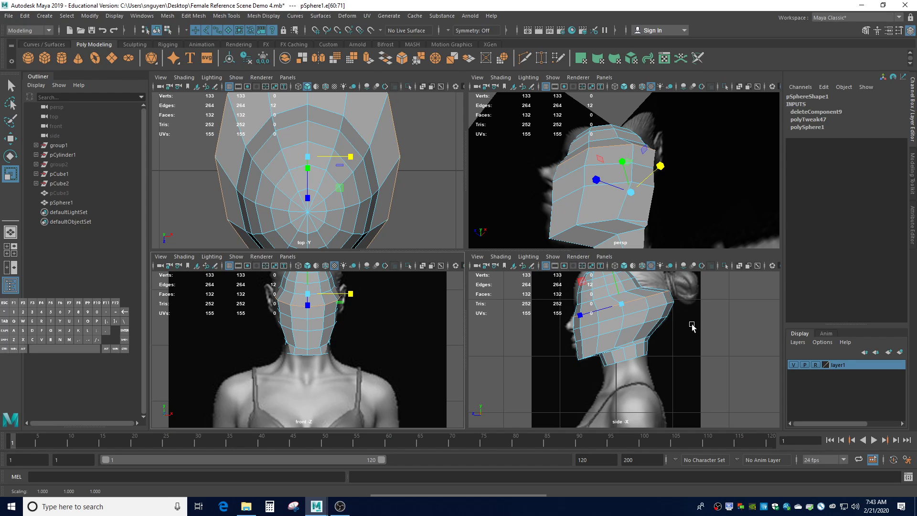
click(709, 336)
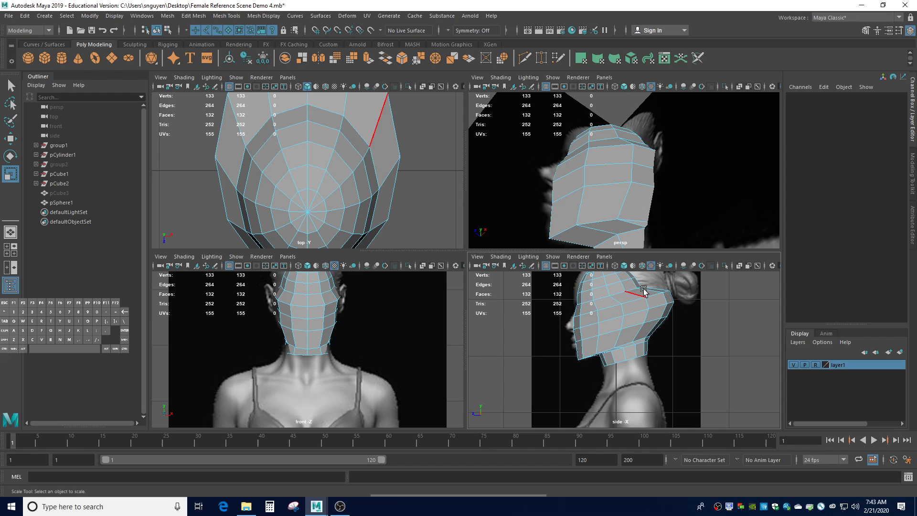
- Move the head's seventh edge loop from the bottom back and up, and enlarge it to the side reference's head outline
double_click(611, 292)
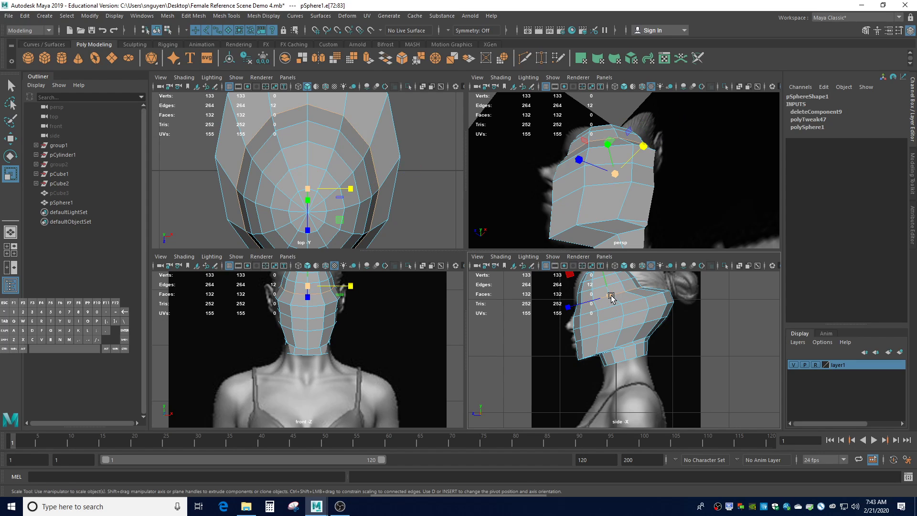
key(w)
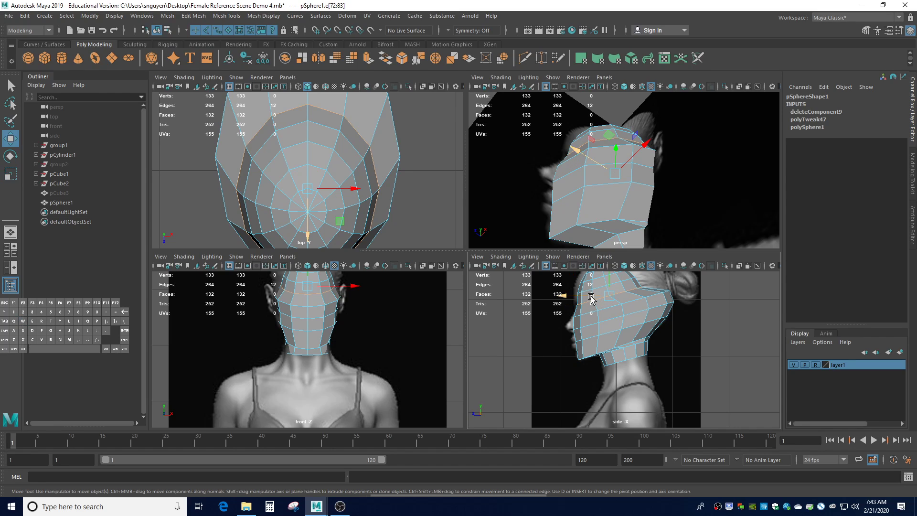
drag(595, 296, 641, 292)
key(r)
scroll(619, 324, down, 4)
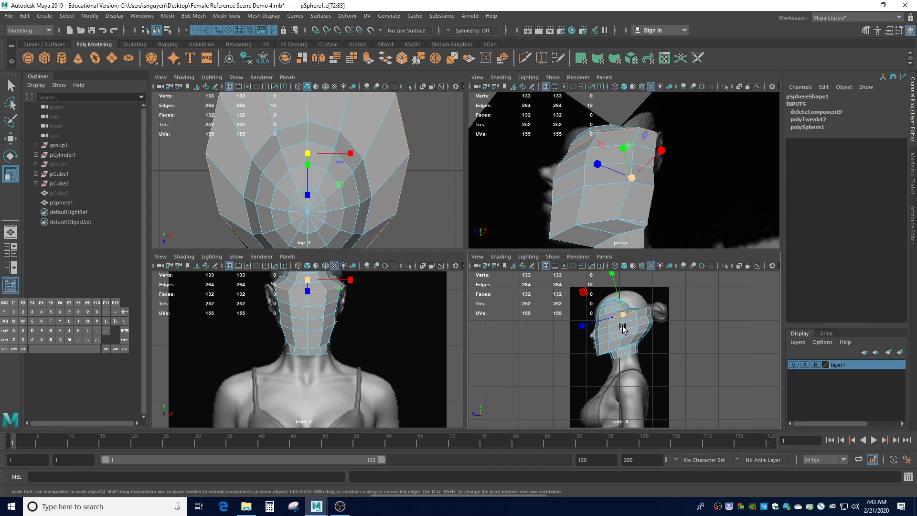
scroll(621, 302, up, 3)
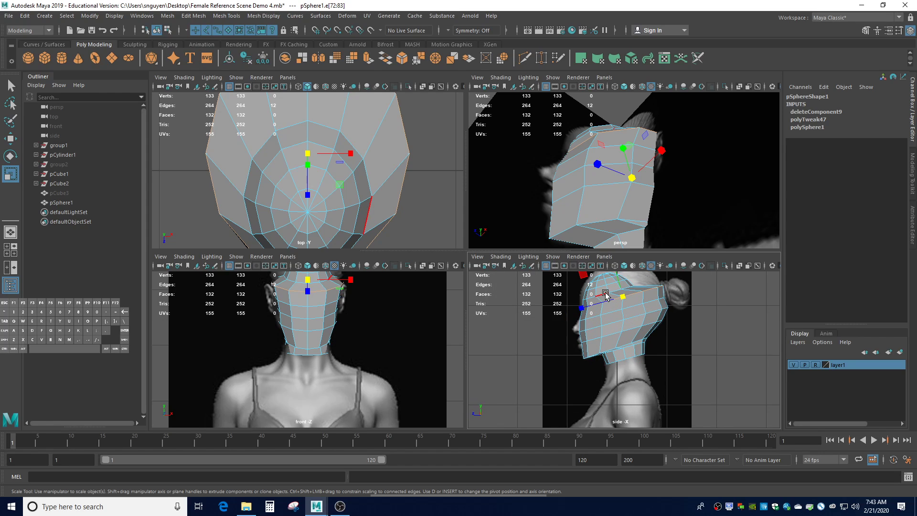
- Move the head's eighth edge loop from the bottom back and slightly up, and begin widening it with the Scale tool
double_click(605, 295)
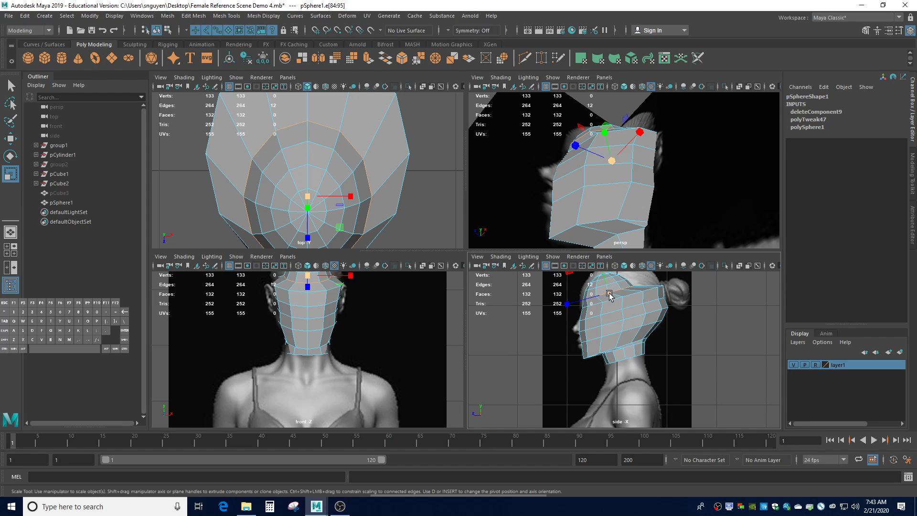
key(w)
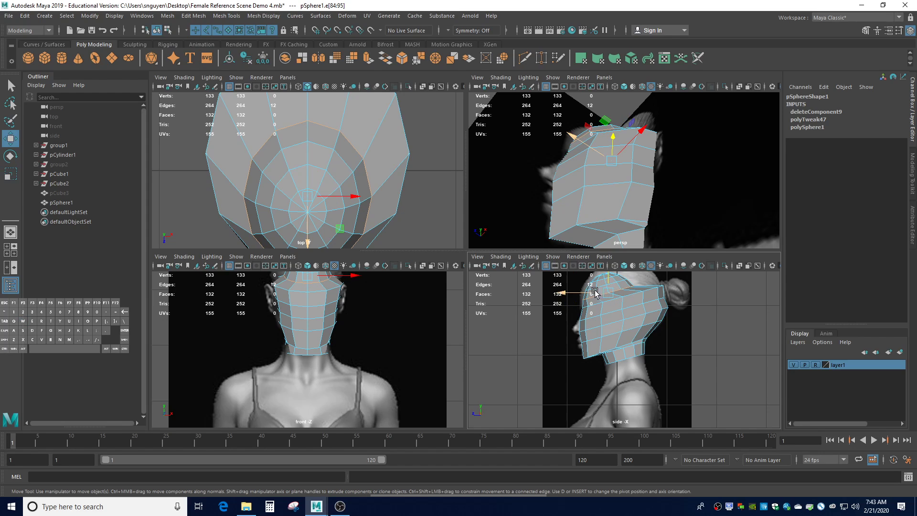
drag(608, 294, 618, 278)
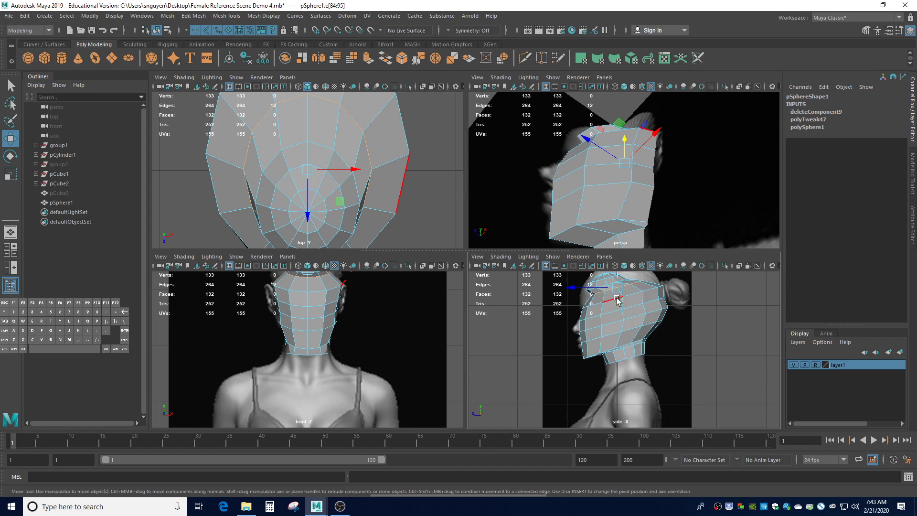
key(r)
drag(620, 289, 625, 289)
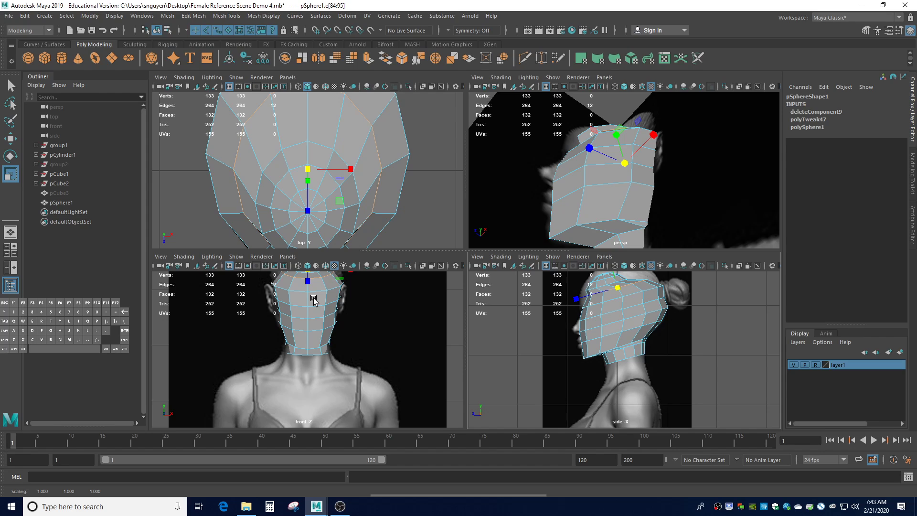
- Scale the eighth edge loop further along X and Z to match the head outline in the front and side references
key(f)
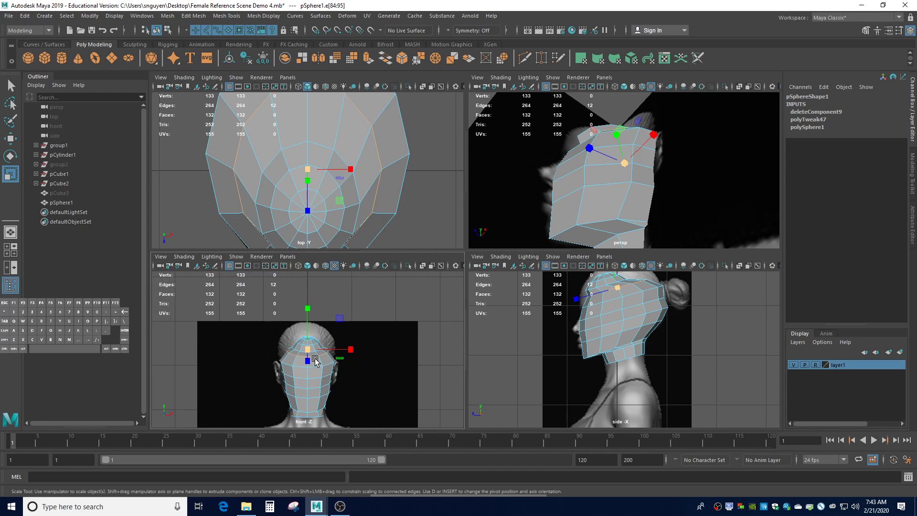
click(318, 350)
drag(618, 290, 629, 290)
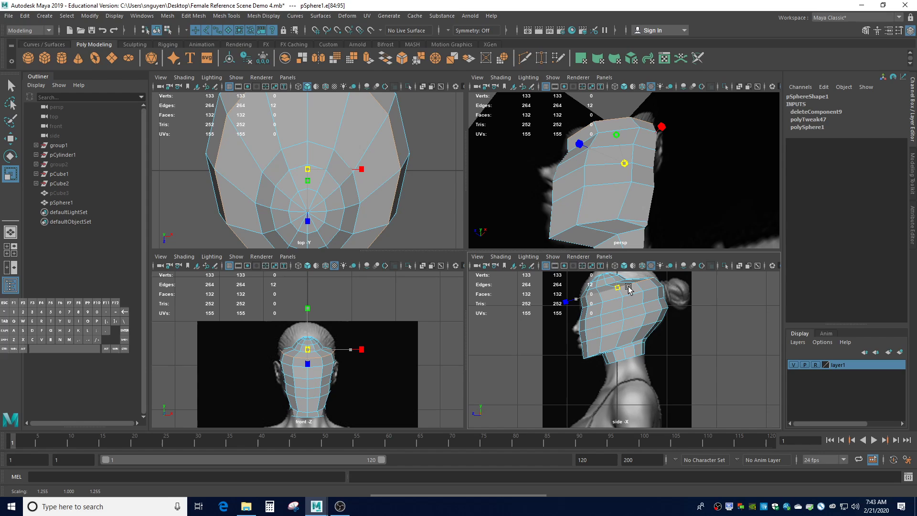
drag(575, 300, 577, 301)
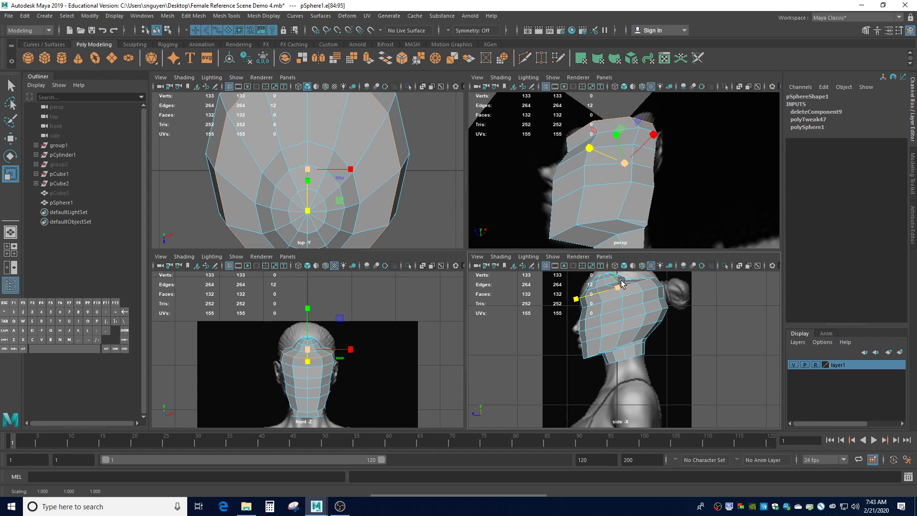
- Move the head's ninth edge loop from the bottom back and up to about 13.511 in Y and 0.001 in Z
scroll(617, 311, up, 5)
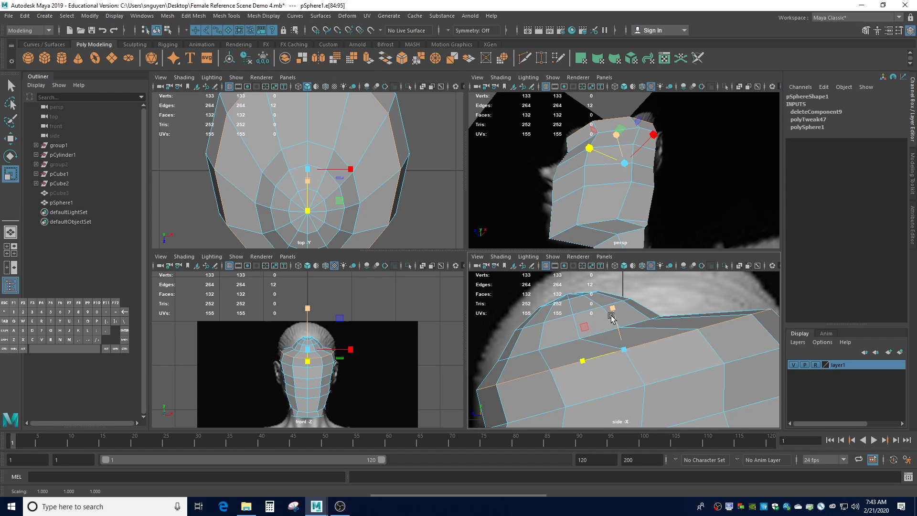
scroll(612, 318, down, 8)
scroll(611, 319, up, 4)
scroll(612, 319, up, 3)
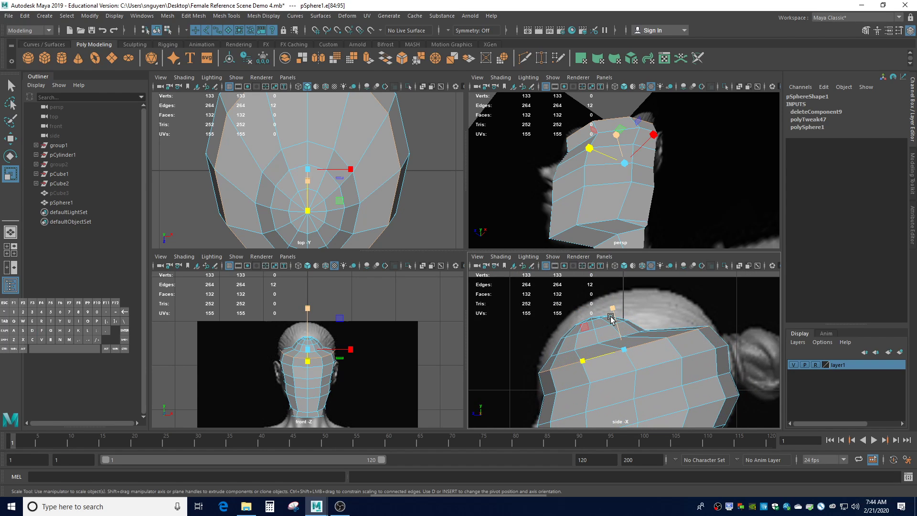
double_click(586, 345)
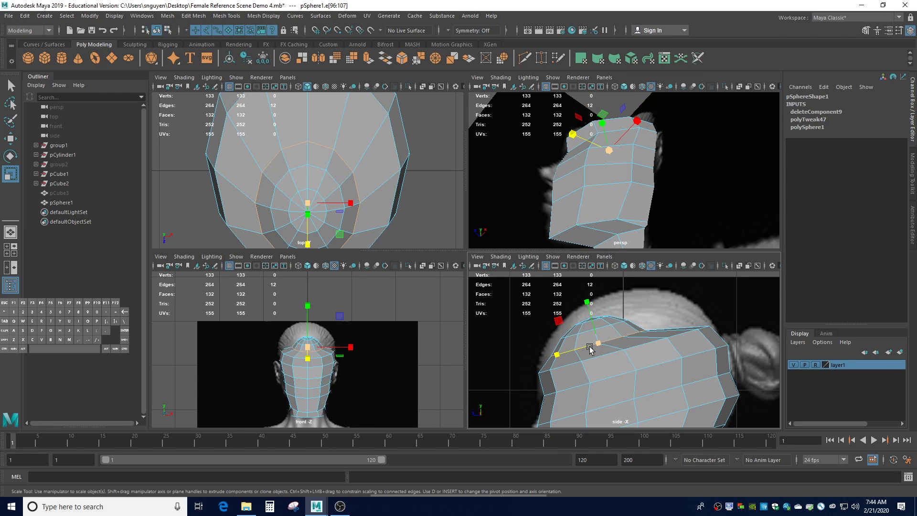
key(w)
drag(575, 345, 624, 313)
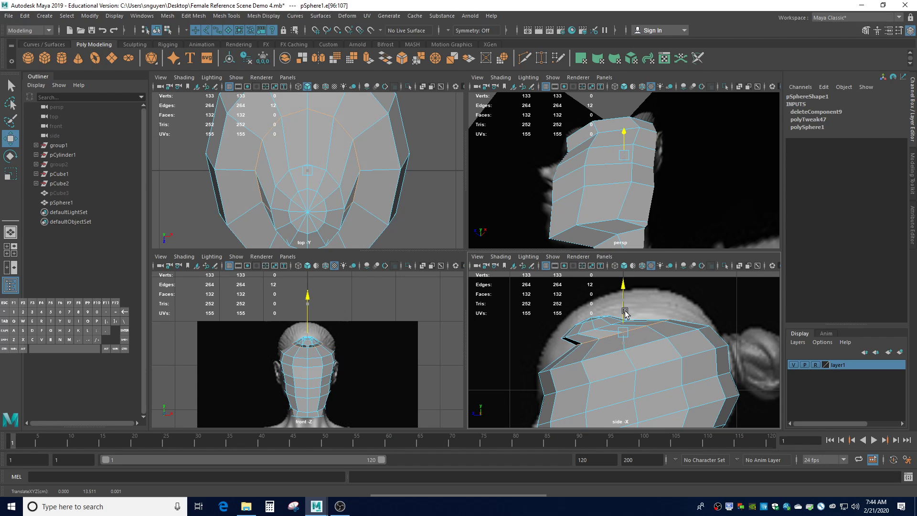
- Scale the ninth edge loop by about 1.648 along X and Z to widen the upper head
key(e)
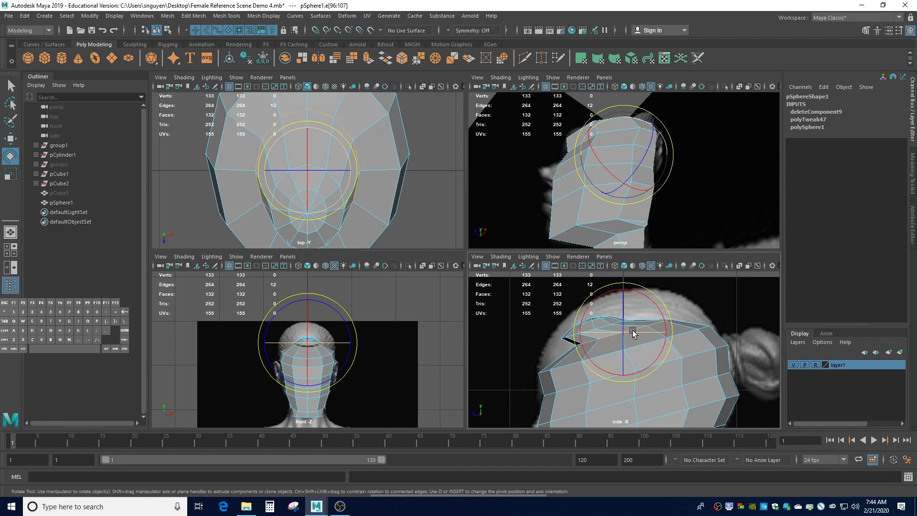
key(r)
drag(624, 331, 663, 320)
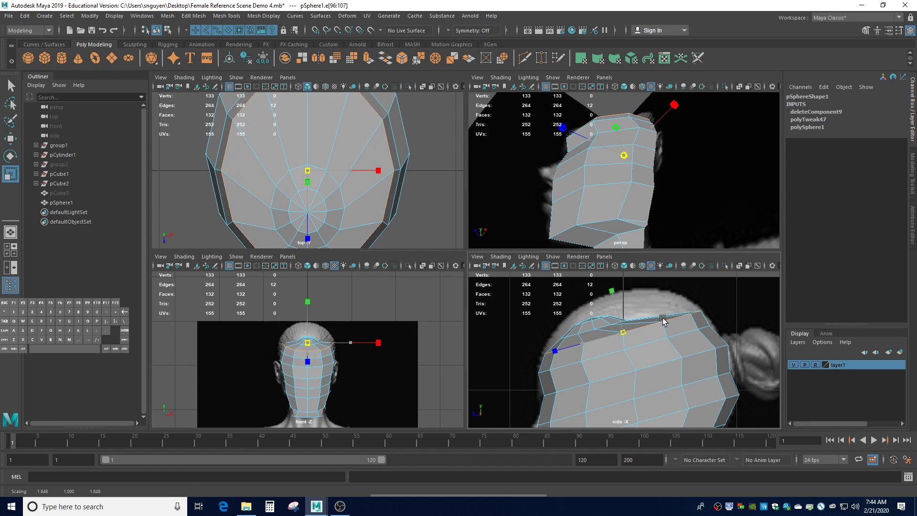
- Nudge the head's eighth edge loop from the bottom slightly back, to about -0.028 in Z
double_click(653, 342)
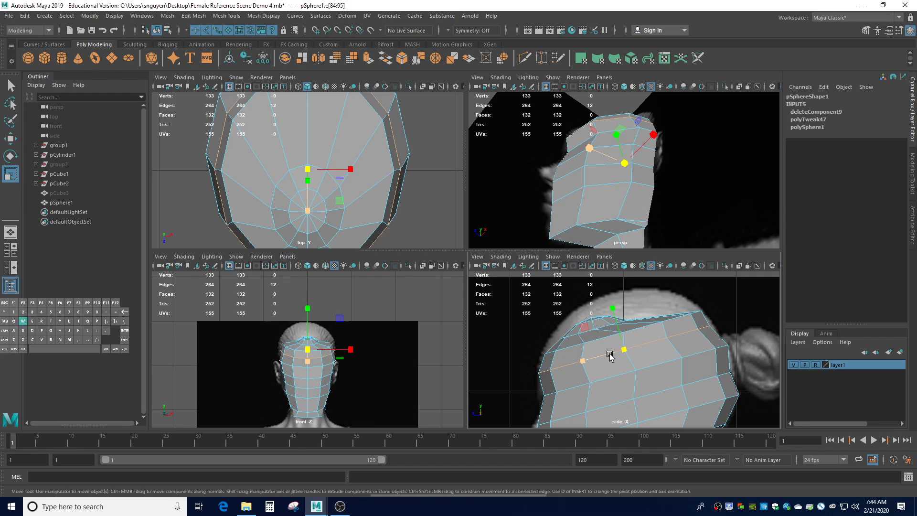
key(w)
drag(606, 349, 604, 345)
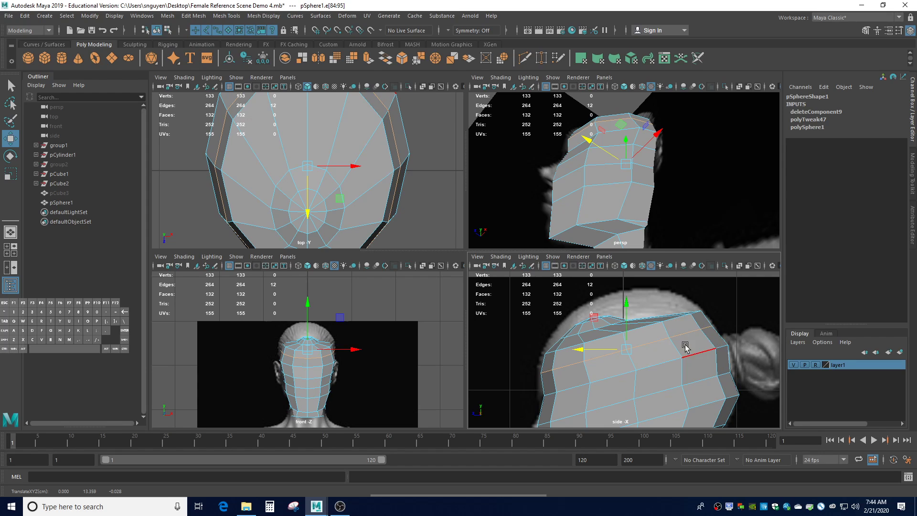
click(542, 334)
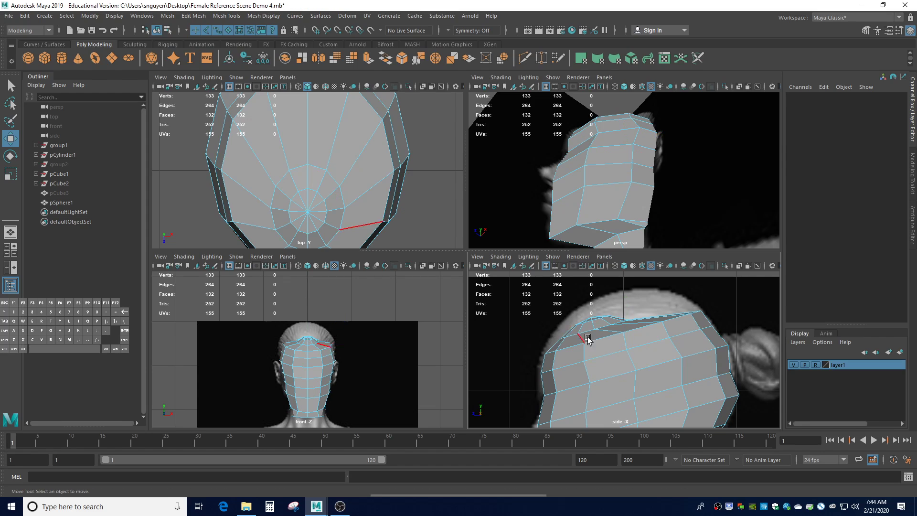
- Move the head's tenth edge loop from the bottom back to about 0.047 in Z and set its height at about 13.559 in Y
double_click(590, 335)
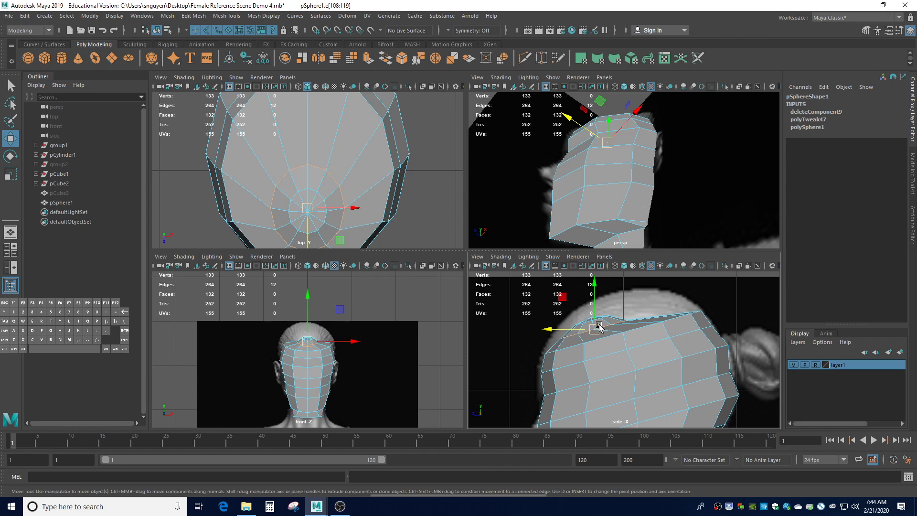
drag(599, 327, 627, 293)
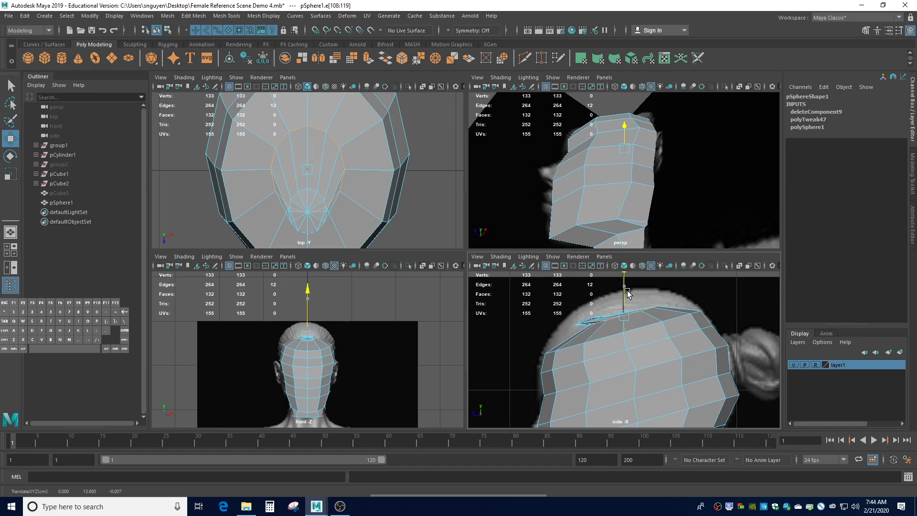
drag(594, 317, 616, 318)
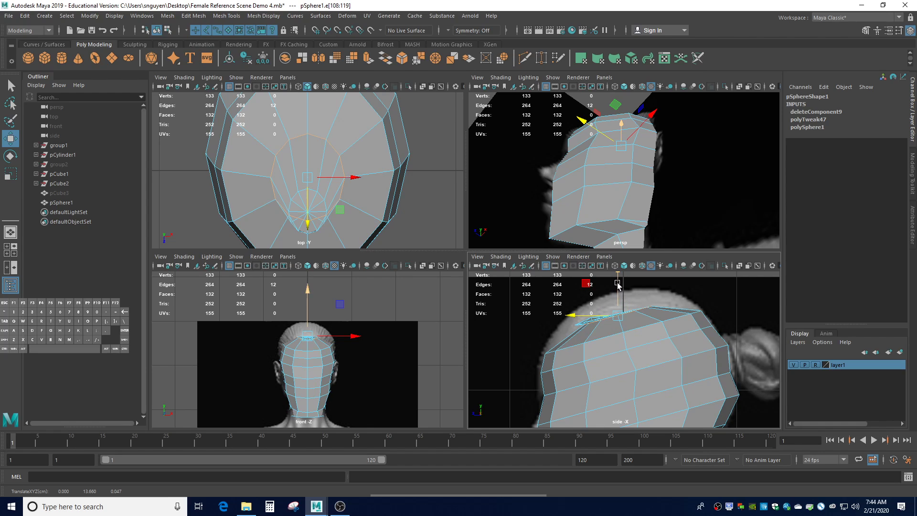
drag(618, 285, 617, 296)
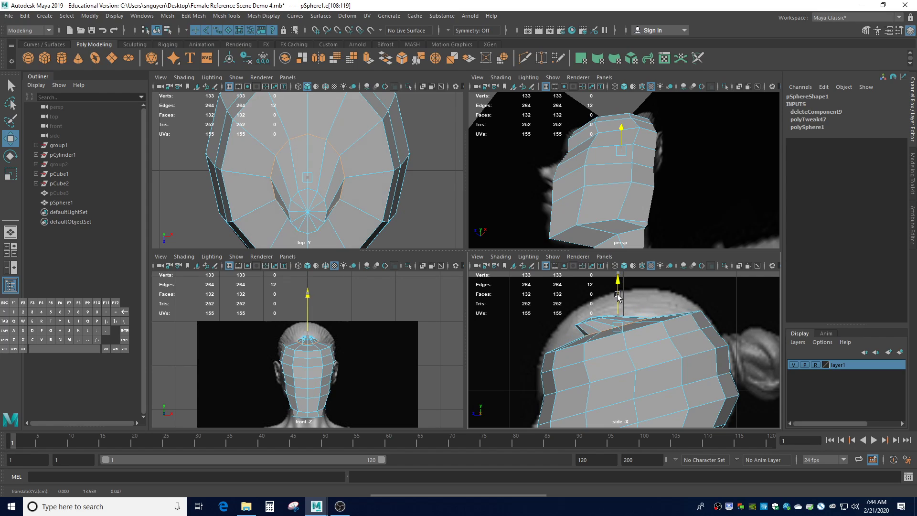
- Select all the edges of the crown cap and raise them together to about 13.647 in Y
click(575, 311)
drag(567, 308, 617, 325)
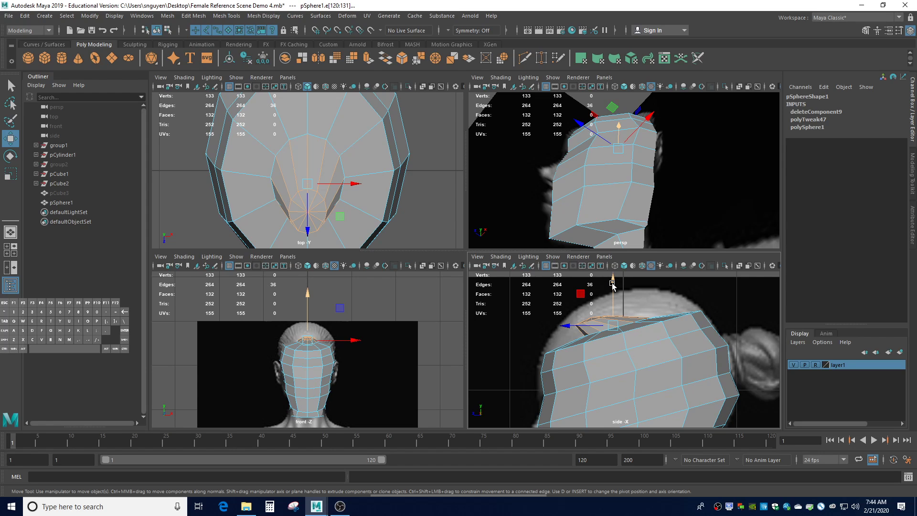
mouse_move(613, 285)
mouse_down()
mouse_move(614, 268)
mouse_move(613, 276)
mouse_up()
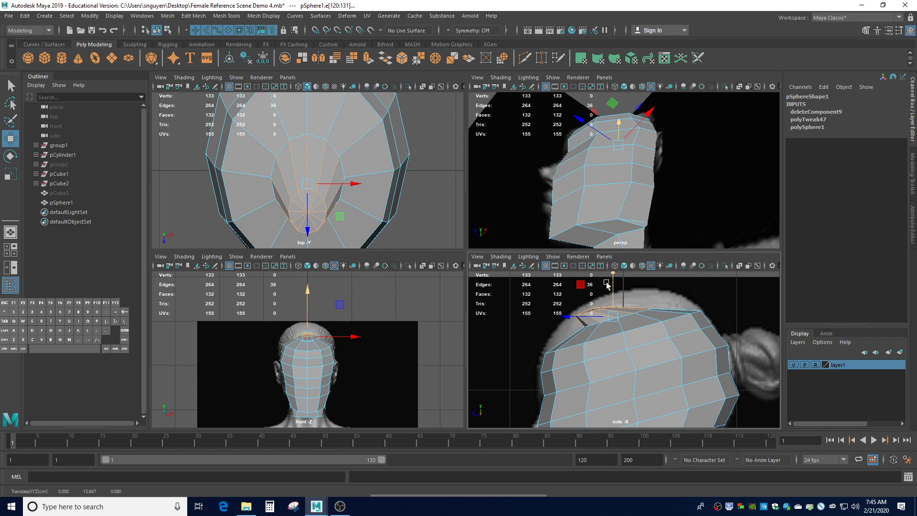
- In vertex mode, select the pole and the topmost ring of vertices and raise them to the top of the head in the side reference
click(577, 296)
right_click(577, 300)
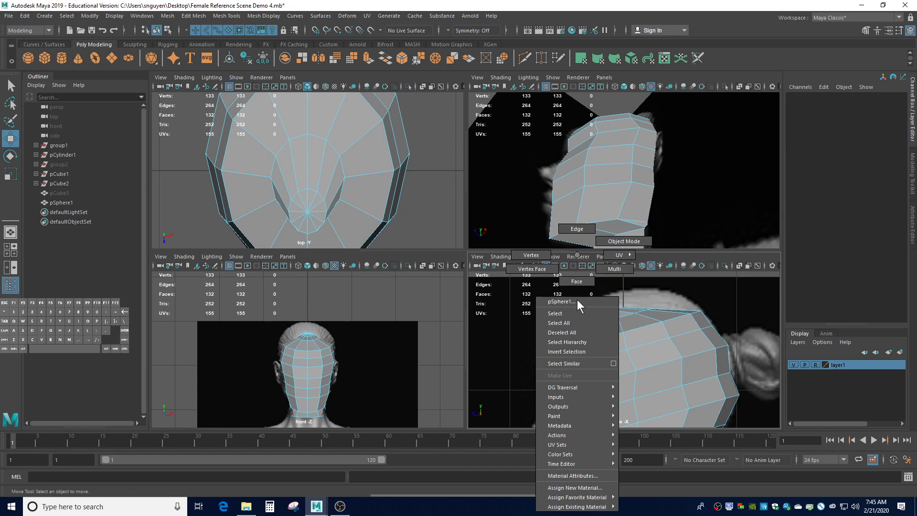
click(540, 256)
drag(560, 296, 592, 270)
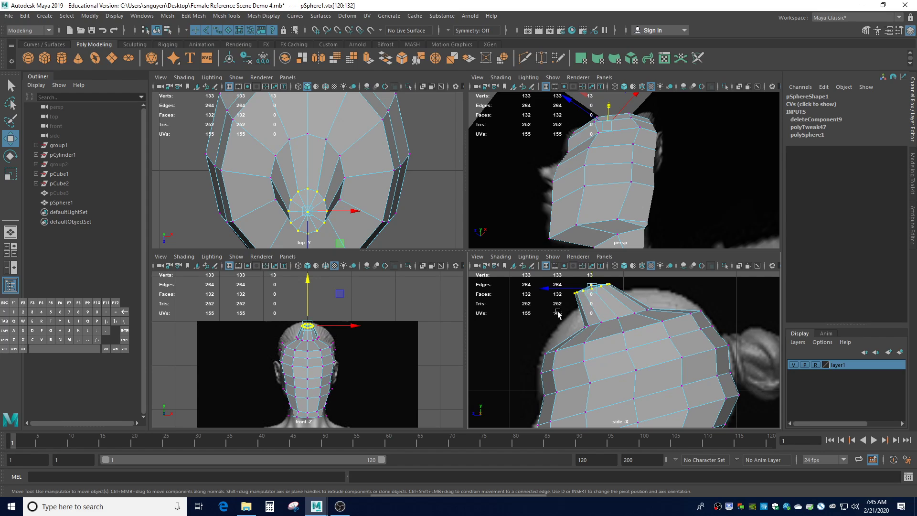
click(547, 329)
- Return to edge mode and scale the tenth edge loop outward, widening it further along X to match the head outline
click(628, 318)
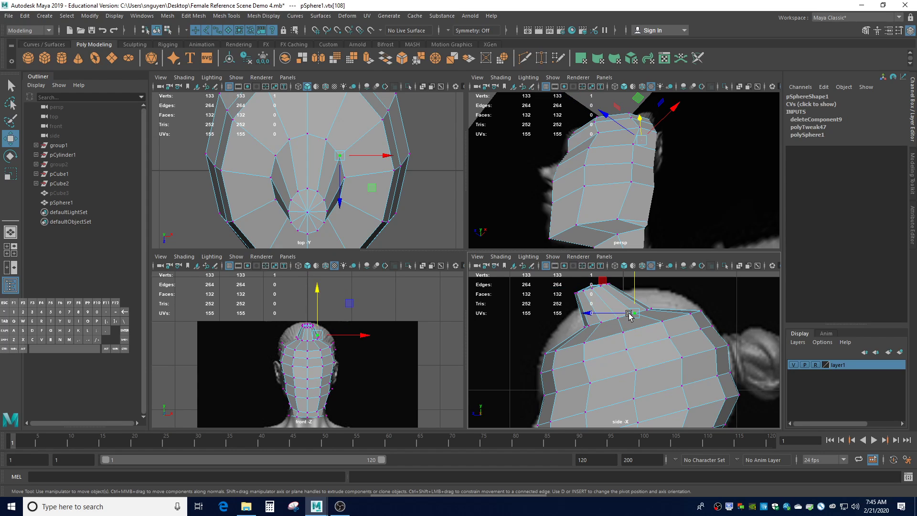
right_click(632, 313)
click(629, 229)
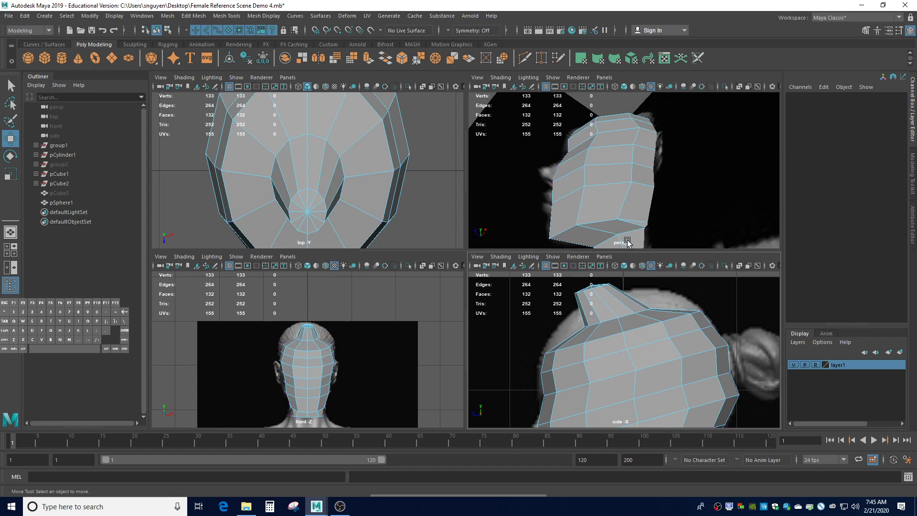
double_click(630, 318)
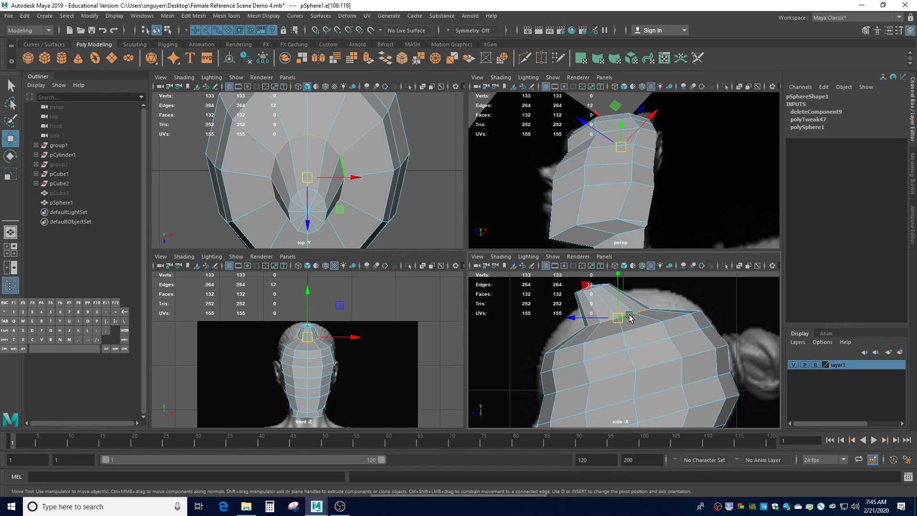
key(r)
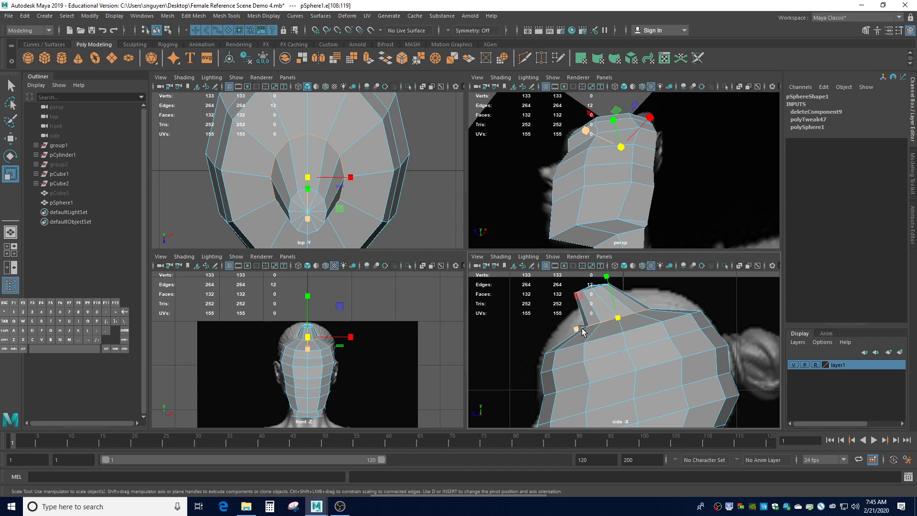
drag(618, 320, 662, 320)
drag(349, 337, 358, 334)
click(402, 333)
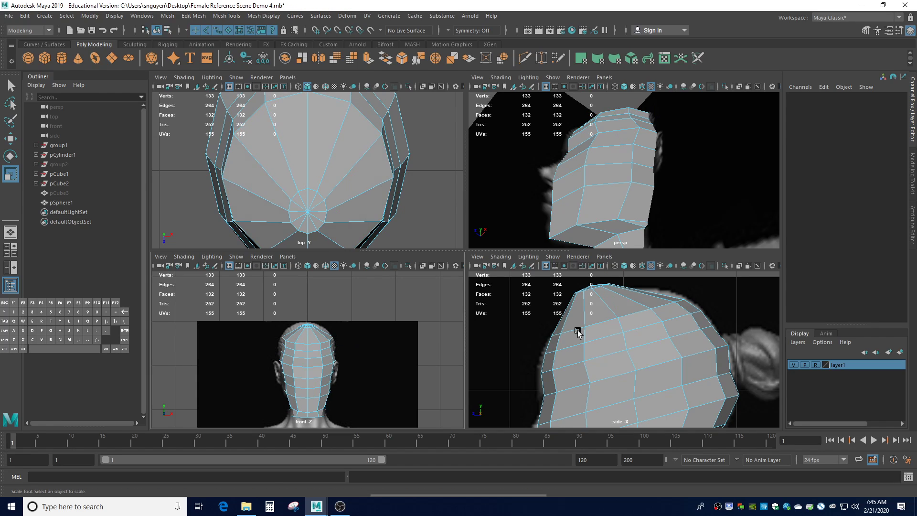
- Widen the ninth edge loop along X, and scale the eighth loop by about 1.067 in X, to fit the front reference
double_click(643, 332)
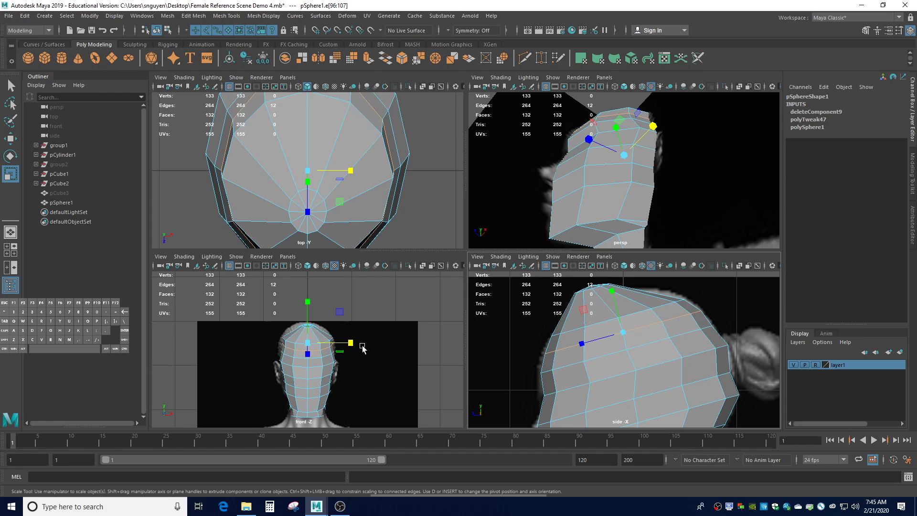
drag(351, 342, 357, 343)
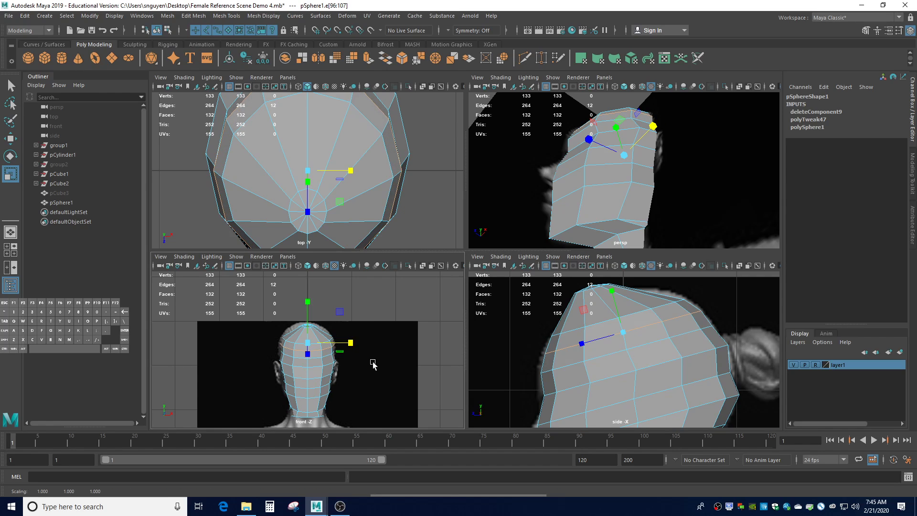
click(373, 365)
double_click(648, 345)
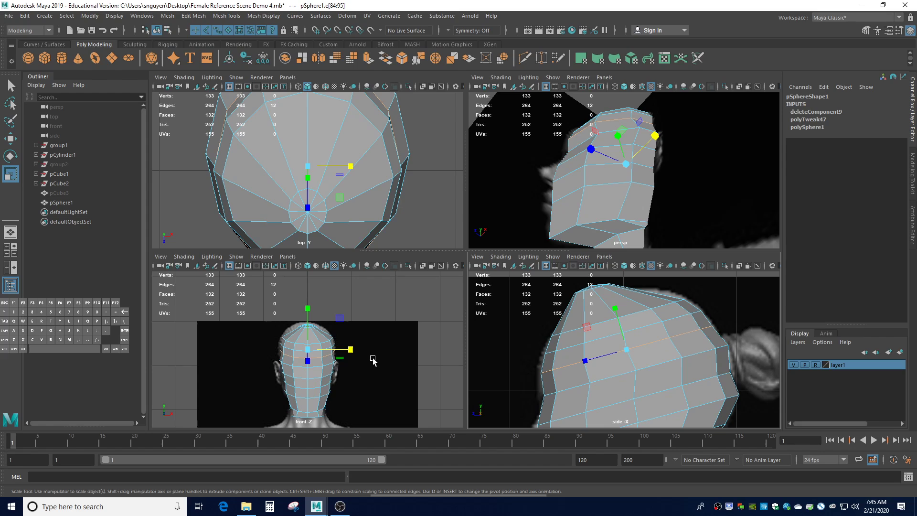
drag(355, 354, 352, 348)
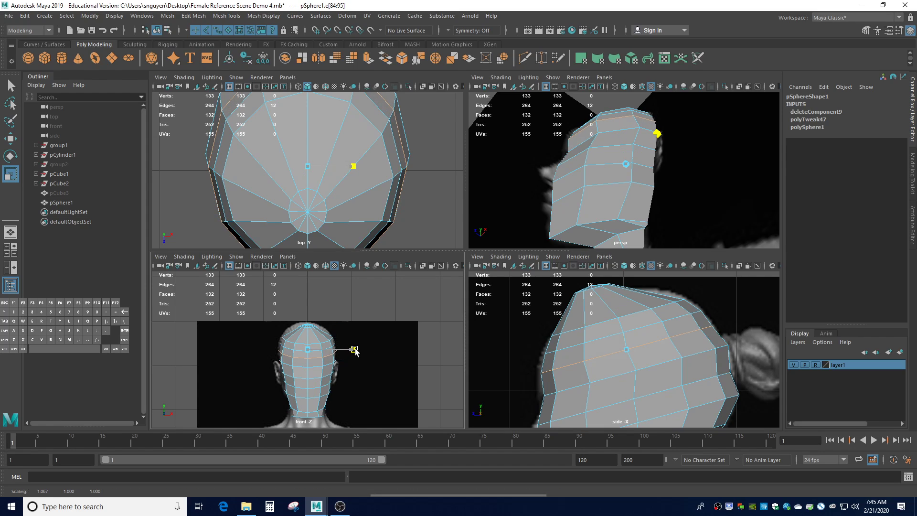
click(518, 344)
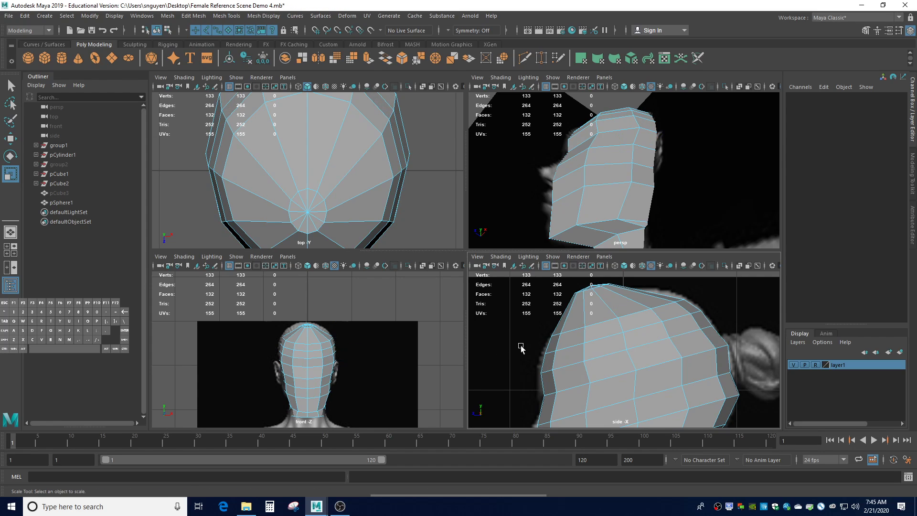
- Move the eleventh, topmost edge loop down and back to about 13.784 in Y and 0.125 in Z
double_click(597, 288)
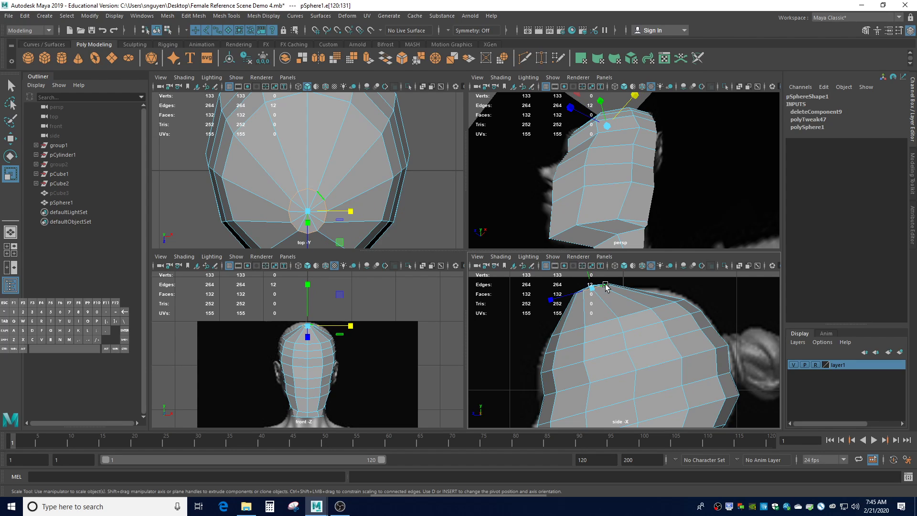
scroll(606, 287, up, 3)
scroll(635, 358, up, 3)
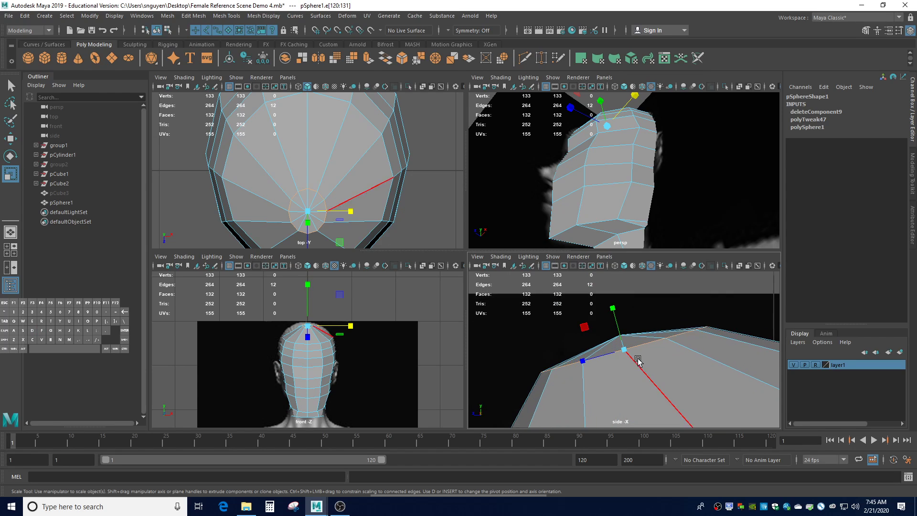
scroll(684, 339, down, 5)
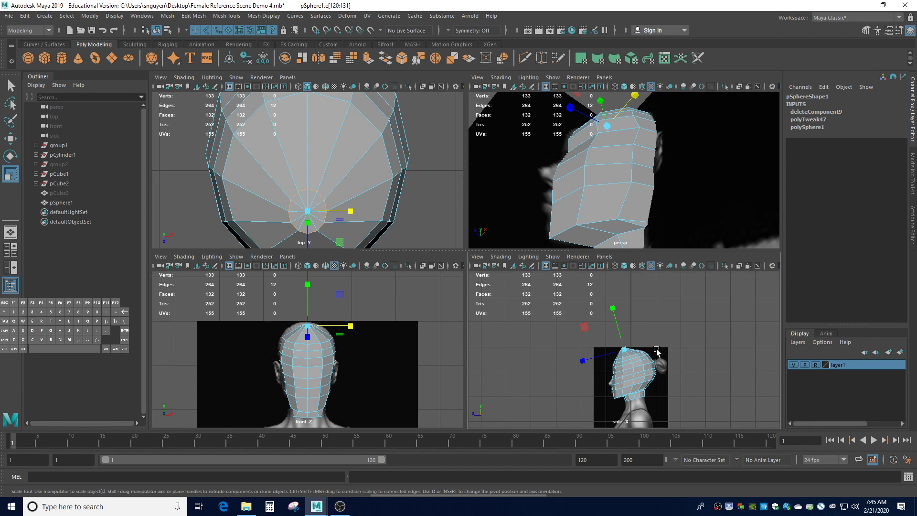
scroll(640, 363, up, 5)
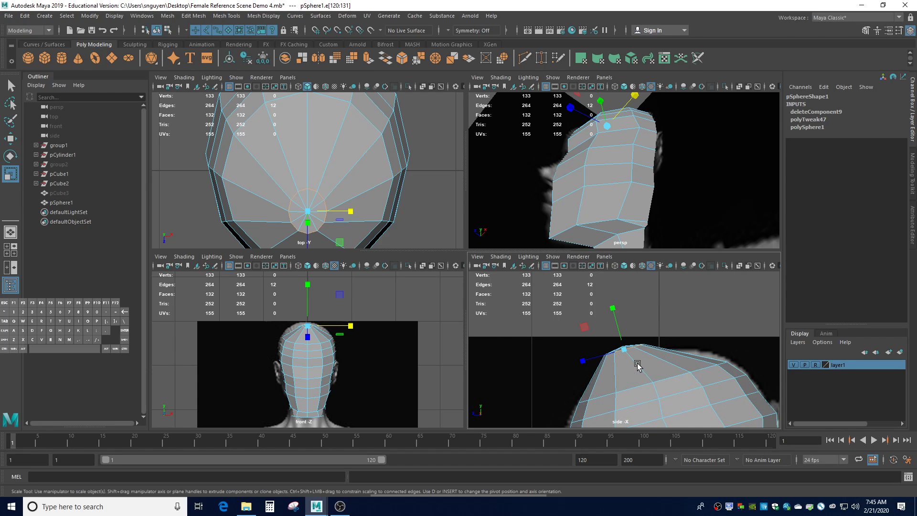
key(w)
mouse_move(624, 351)
mouse_down()
mouse_move(624, 336)
mouse_move(626, 344)
mouse_up()
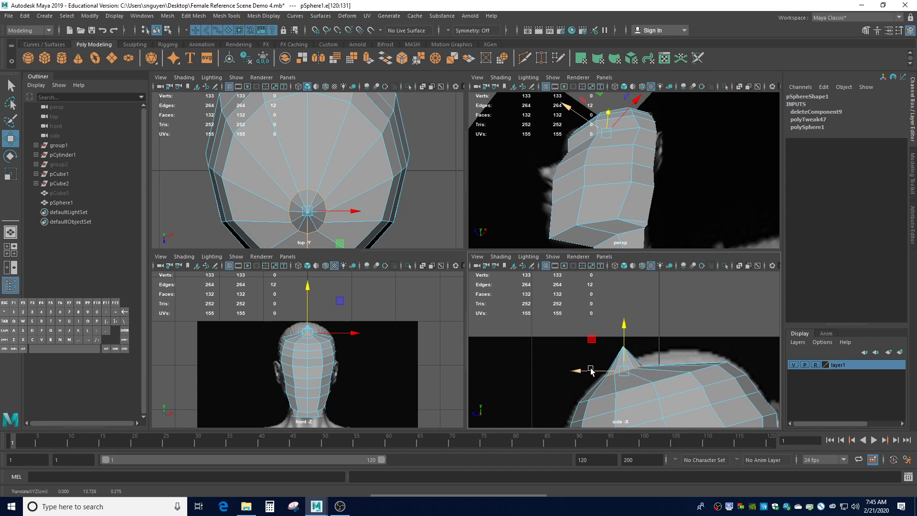
drag(592, 372, 617, 372)
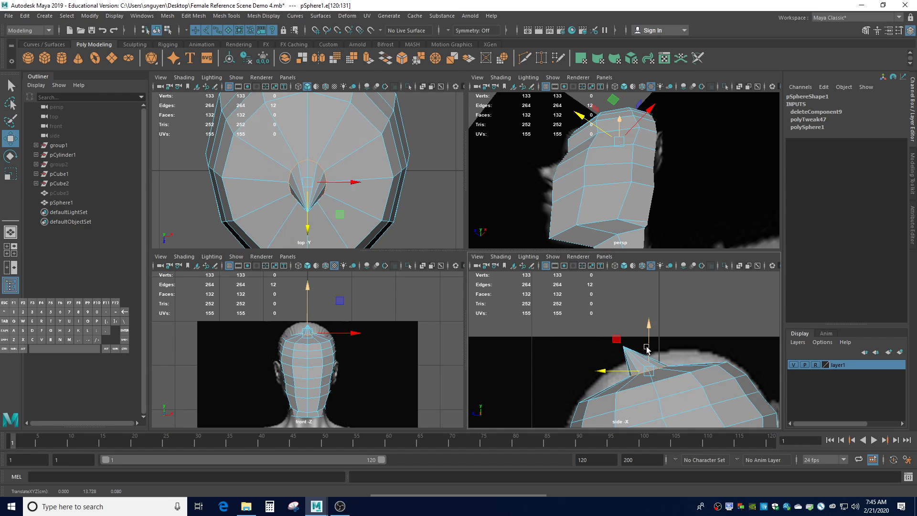
drag(649, 344, 650, 336)
drag(612, 364, 605, 364)
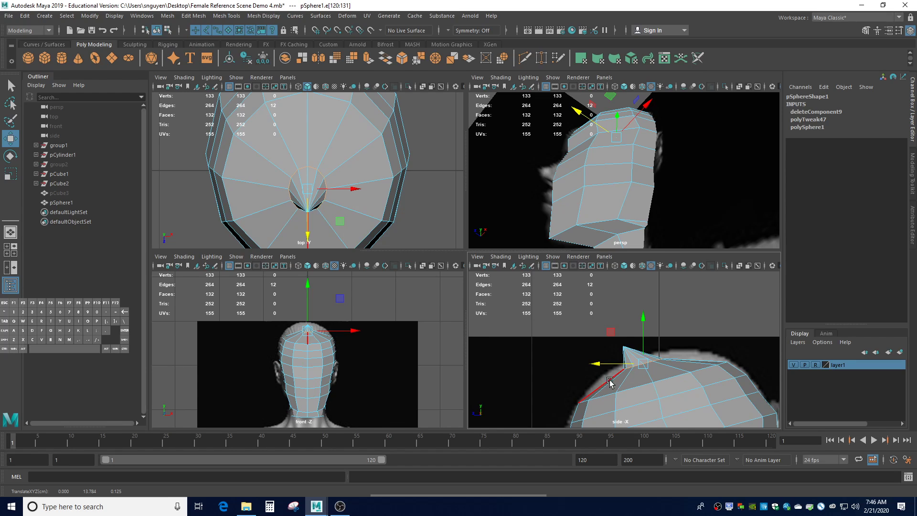
- Scale the topmost edge loop outward, then by about 1.756 along X, and nudge its height to follow the crown outline
key(r)
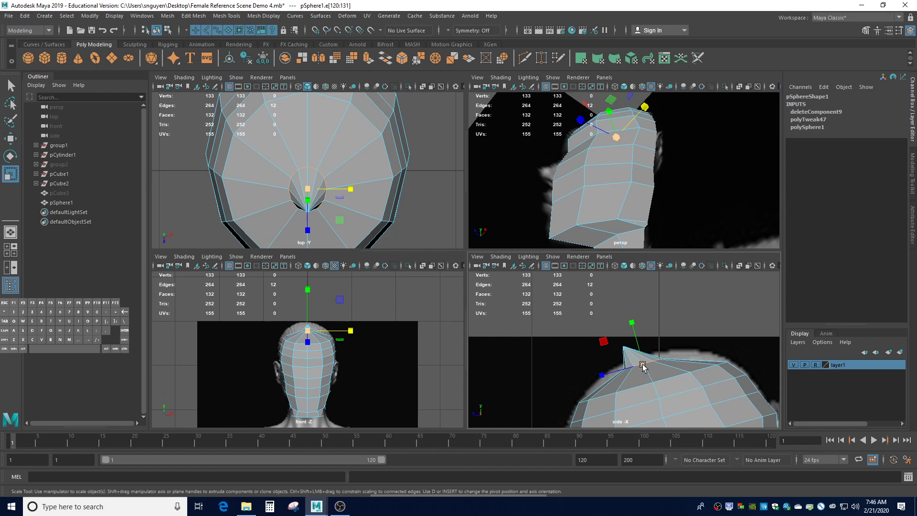
drag(643, 366, 671, 369)
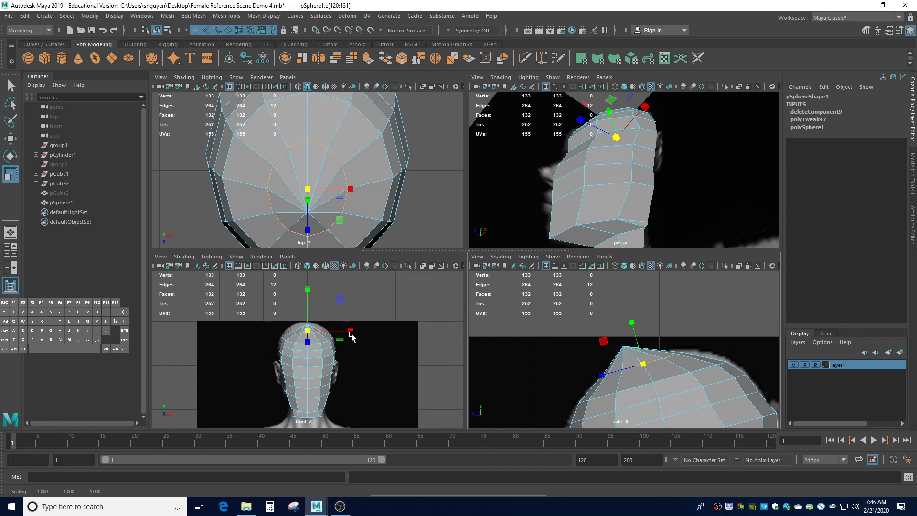
drag(351, 335, 368, 333)
drag(379, 331, 387, 334)
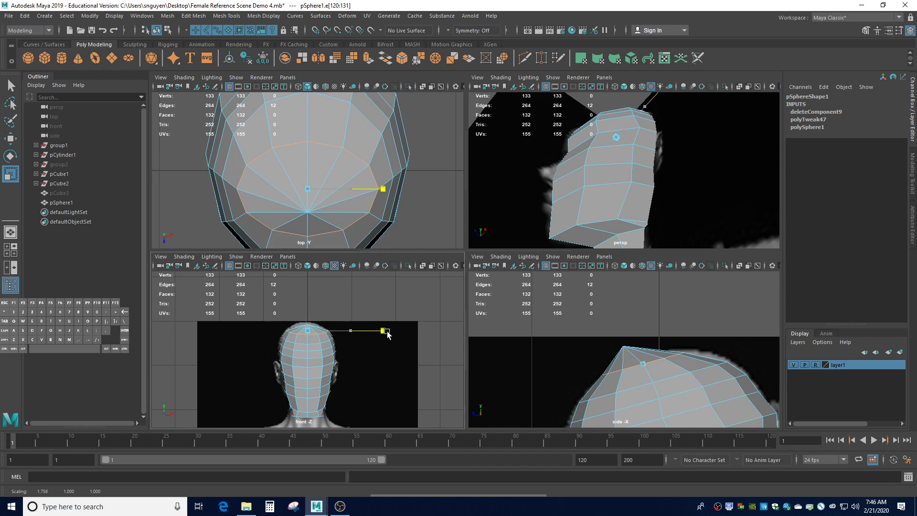
key(w)
click(640, 366)
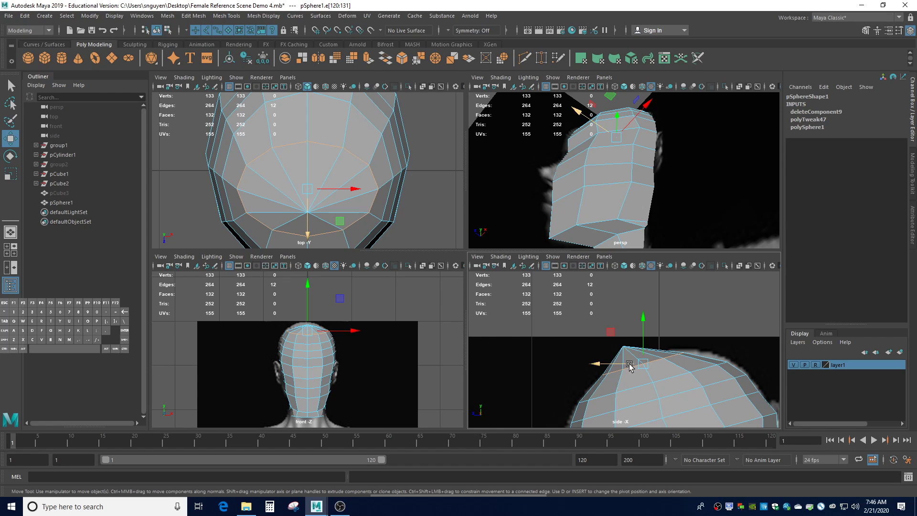
drag(646, 348, 647, 344)
click(579, 360)
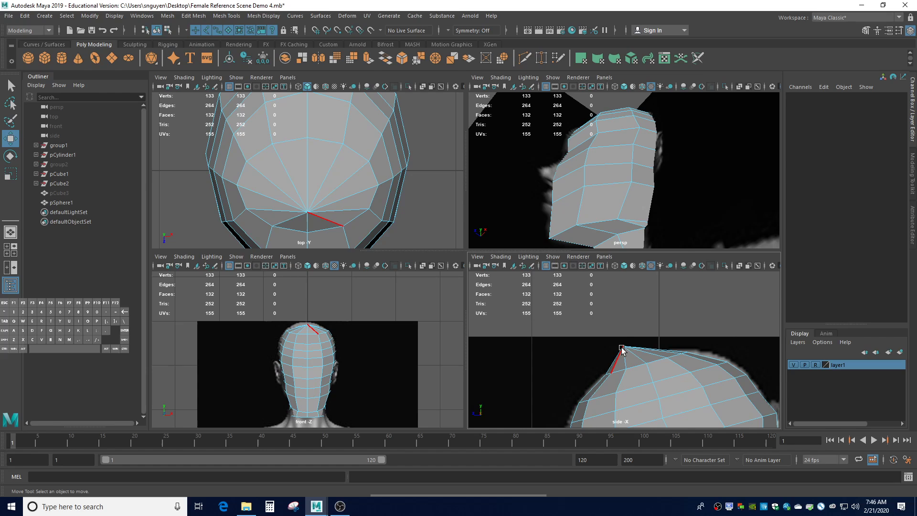
- In vertex mode, move the crown's pole vertex back and down to about 13.856 in Y and 0.151 in Z
right_drag(628, 352, 593, 258)
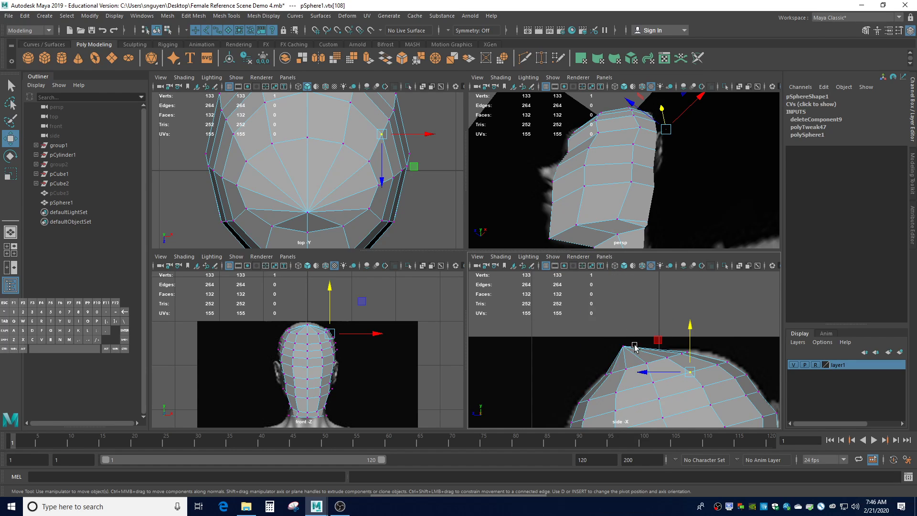
click(622, 346)
drag(593, 348, 621, 341)
drag(640, 317, 640, 331)
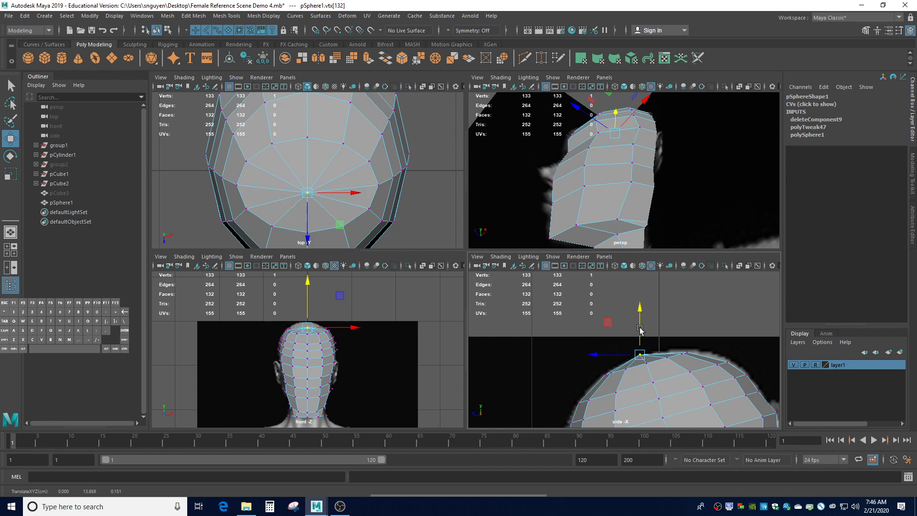
- Deselect the crown's pole vertex and display the head mesh in smooth preview
click(532, 385)
scroll(643, 376, down, 6)
scroll(643, 376, up, 3)
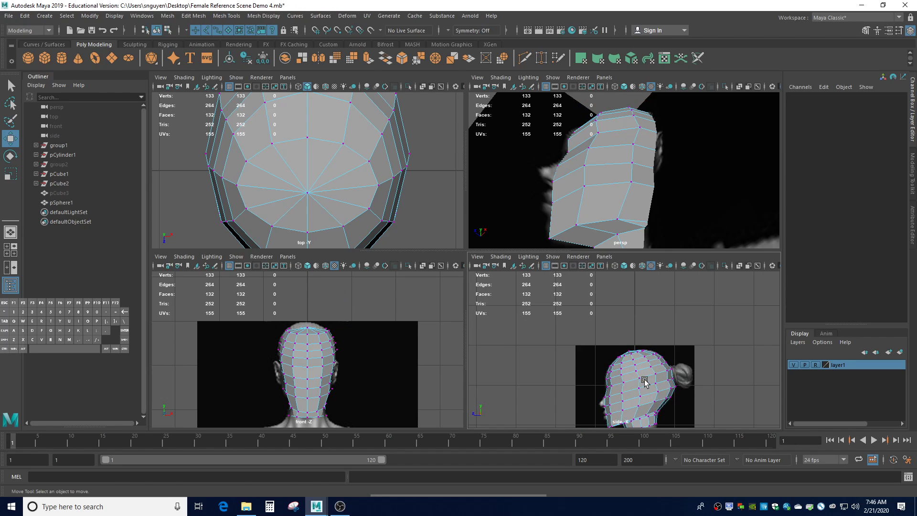
scroll(643, 377, down, 4)
scroll(643, 377, up, 5)
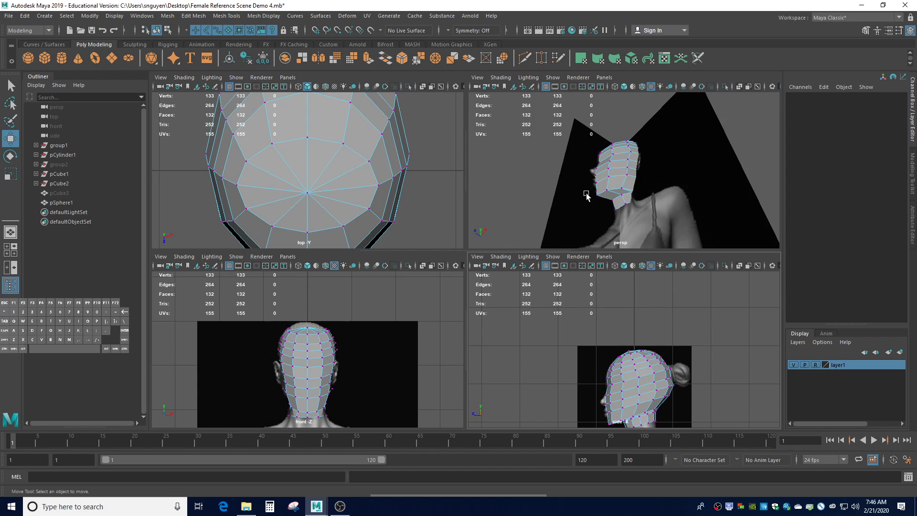
click(587, 193)
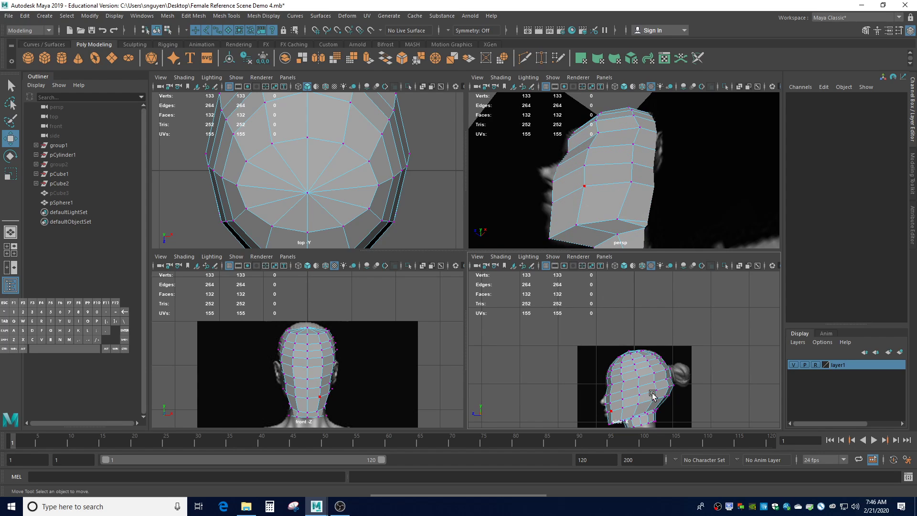
key(3)
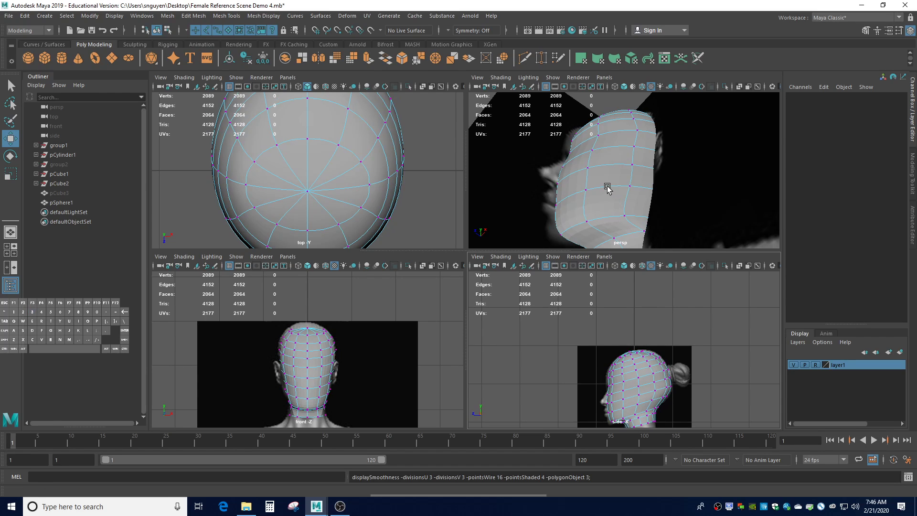
- With soft selection, pull the centre-front vertex below the nose forward to about 12.254 in Y and 0.863 in Z
alt+drag(537, 199, 701, 213)
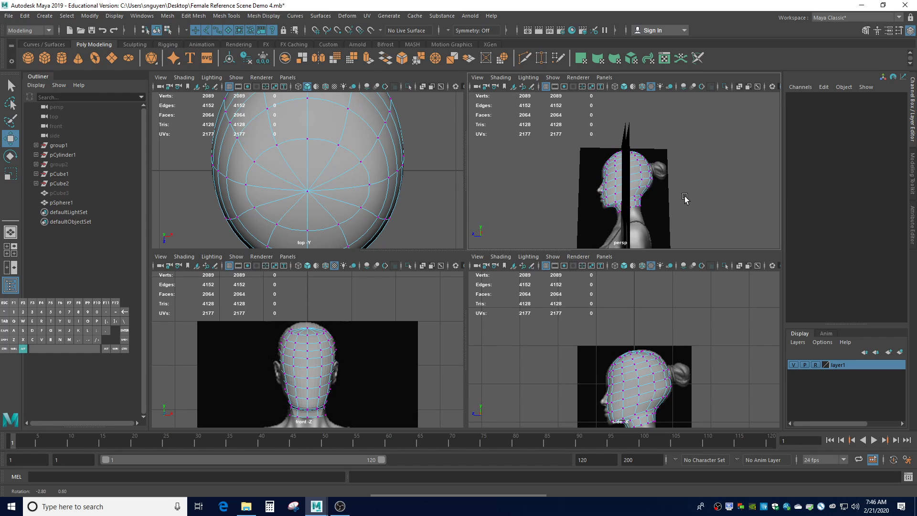
alt+drag(638, 233, 608, 178)
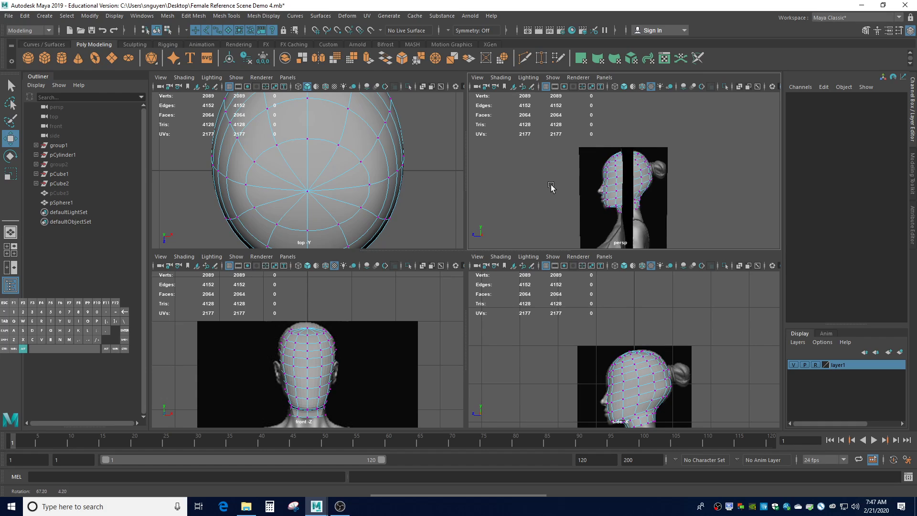
alt+drag(593, 179, 619, 192)
scroll(620, 193, up, 5)
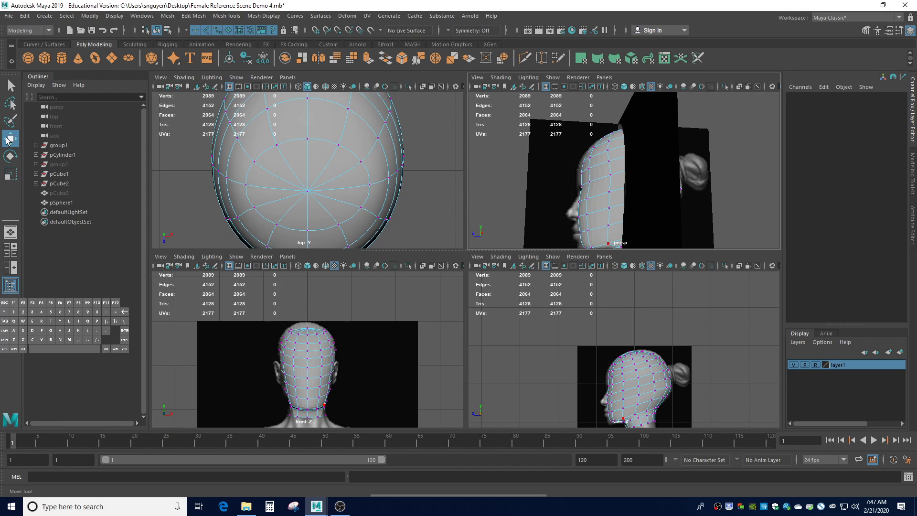
scroll(649, 398, down, 3)
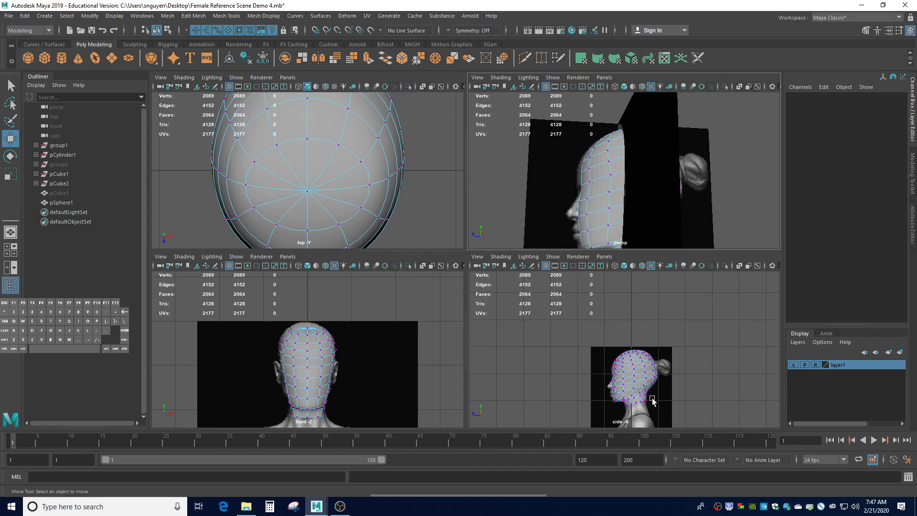
scroll(652, 399, up, 1)
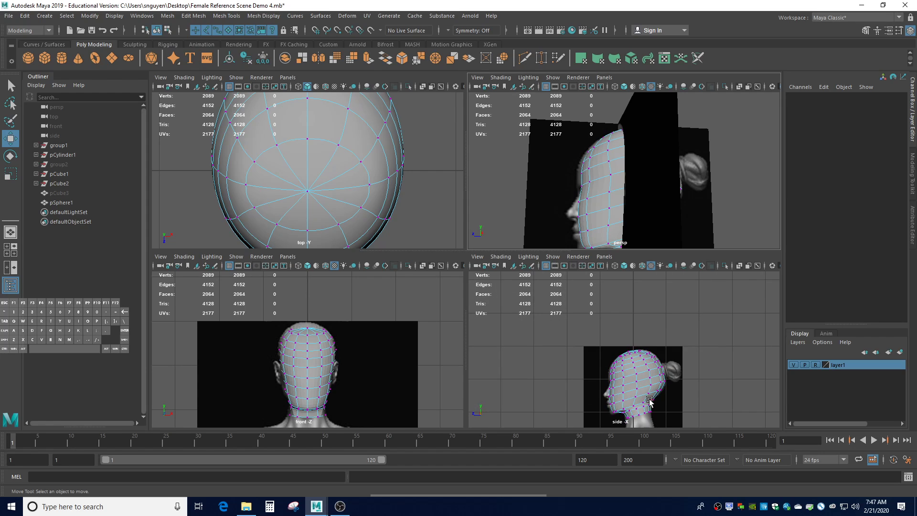
click(610, 407)
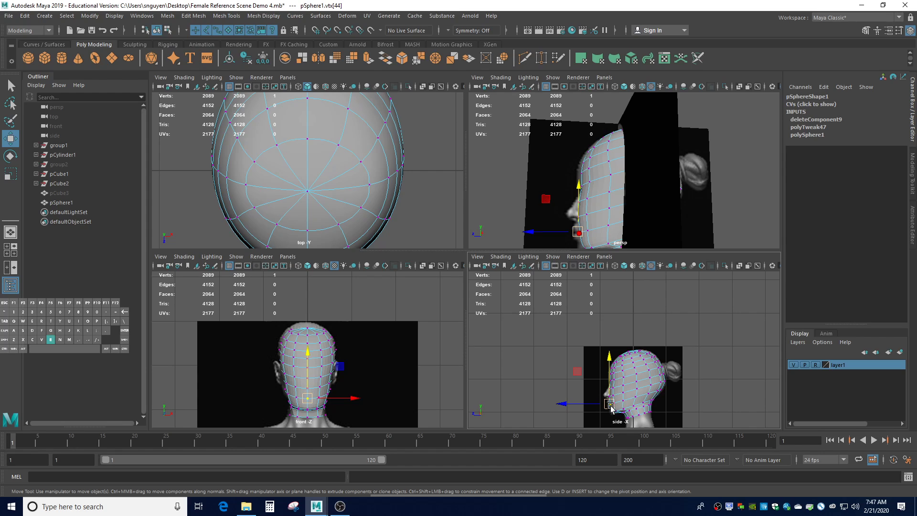
drag(611, 406, 559, 406)
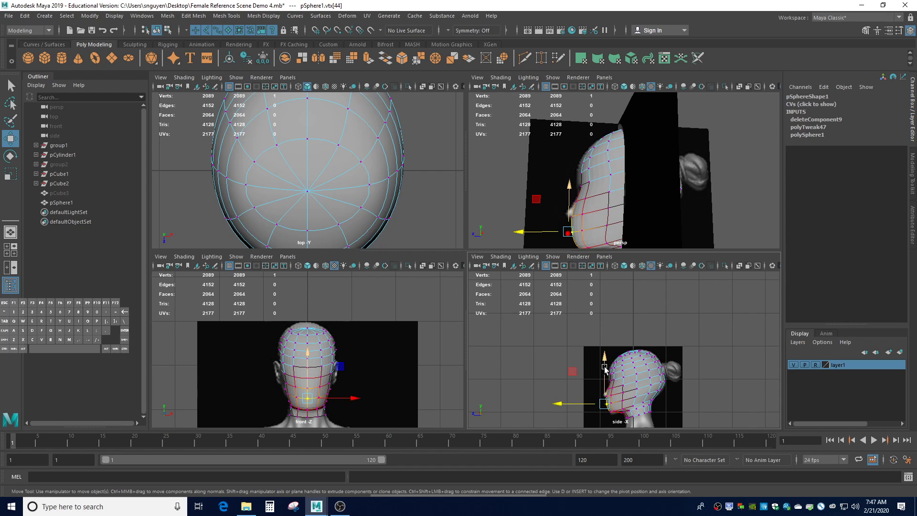
drag(605, 369, 604, 369)
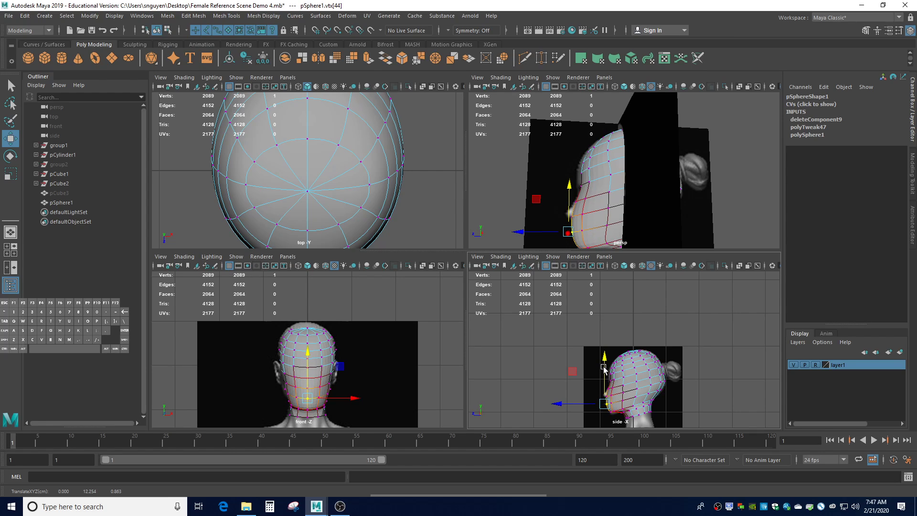
click(531, 392)
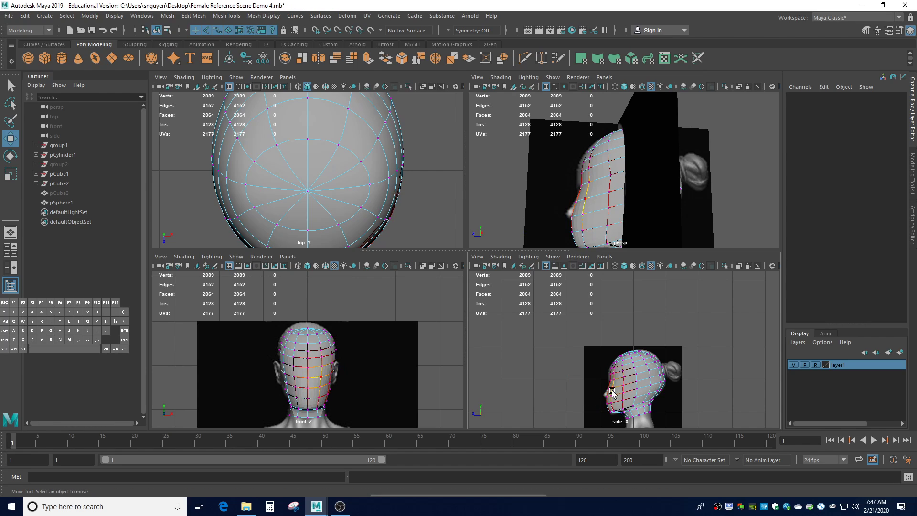
- With soft selection off, pull the centre nose vertex forward to about 1.028 in Z to match the side reference
click(607, 397)
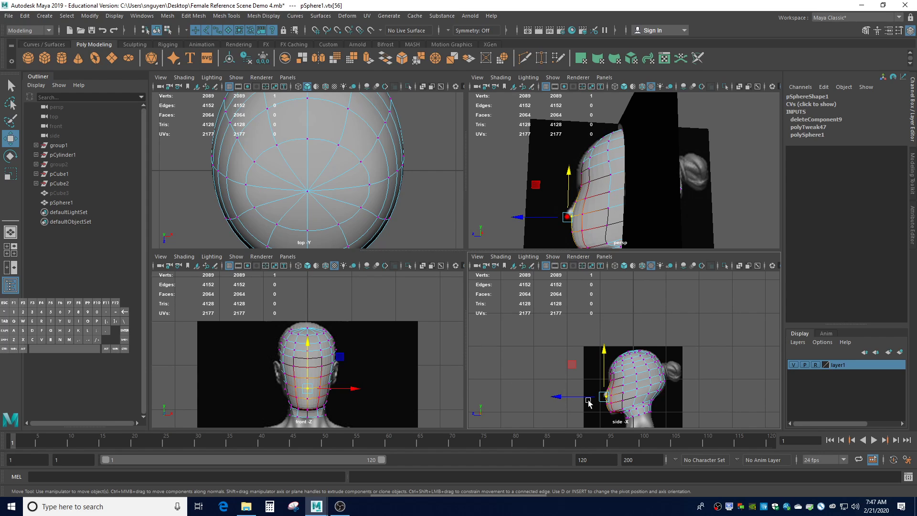
click(605, 395)
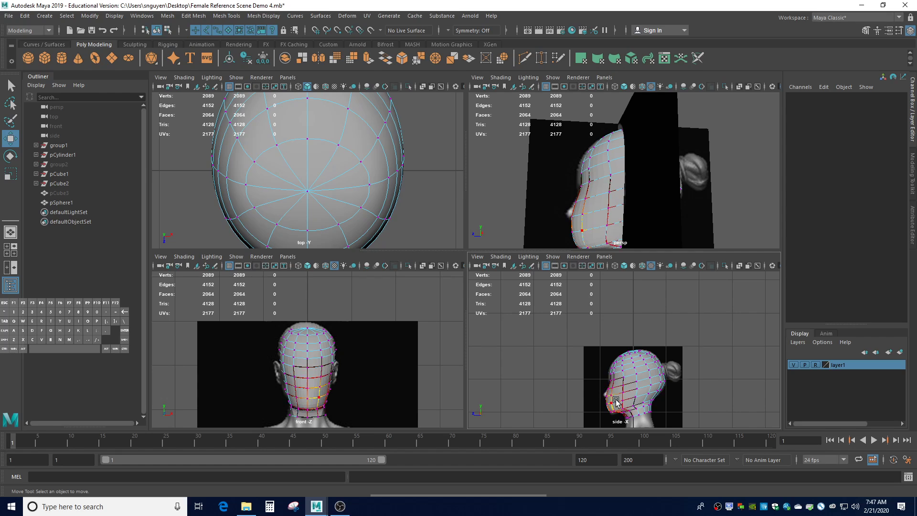
scroll(616, 406, down, 3)
scroll(621, 412, up, 3)
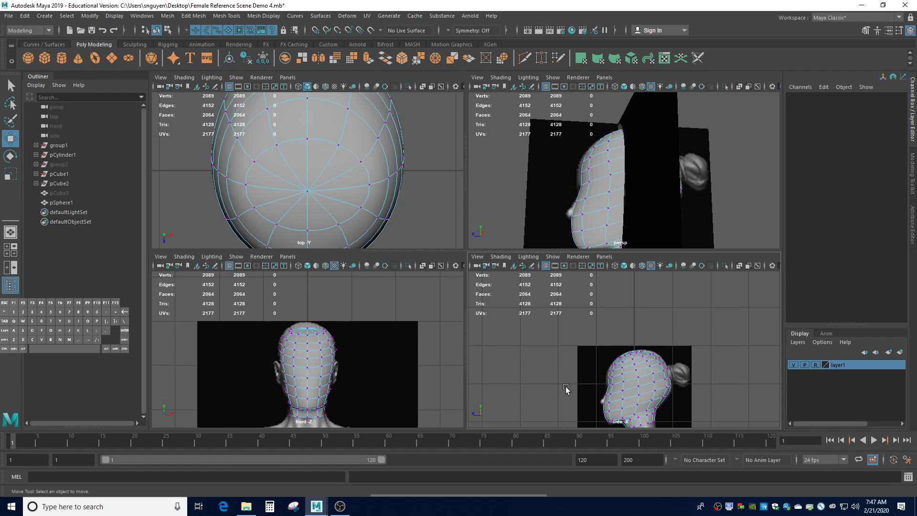
click(603, 404)
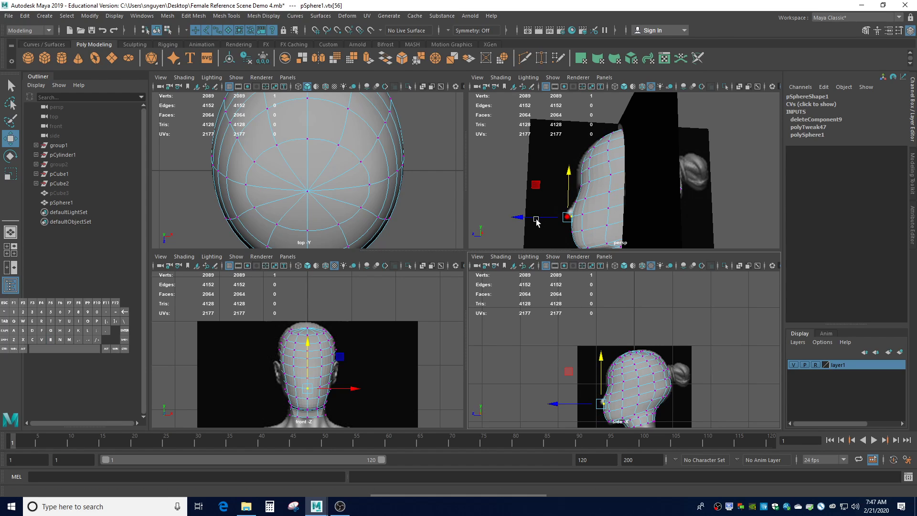
drag(586, 405, 576, 405)
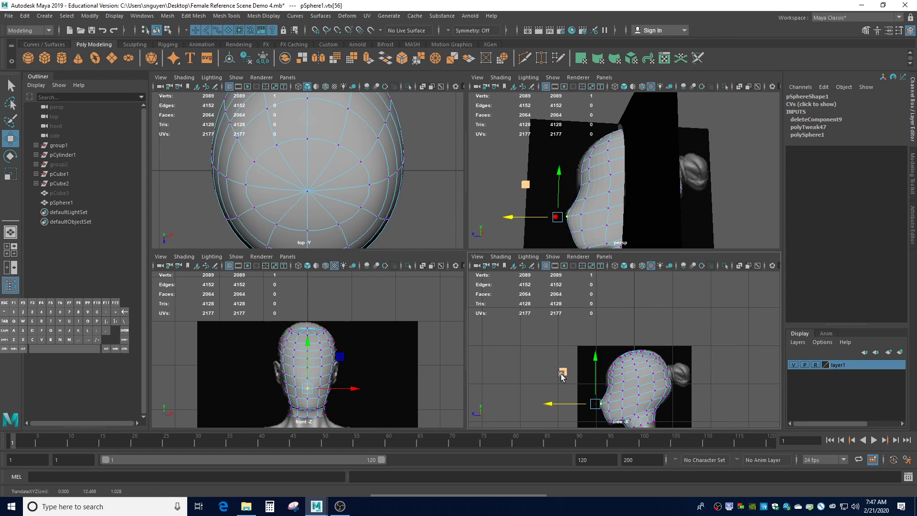
click(522, 381)
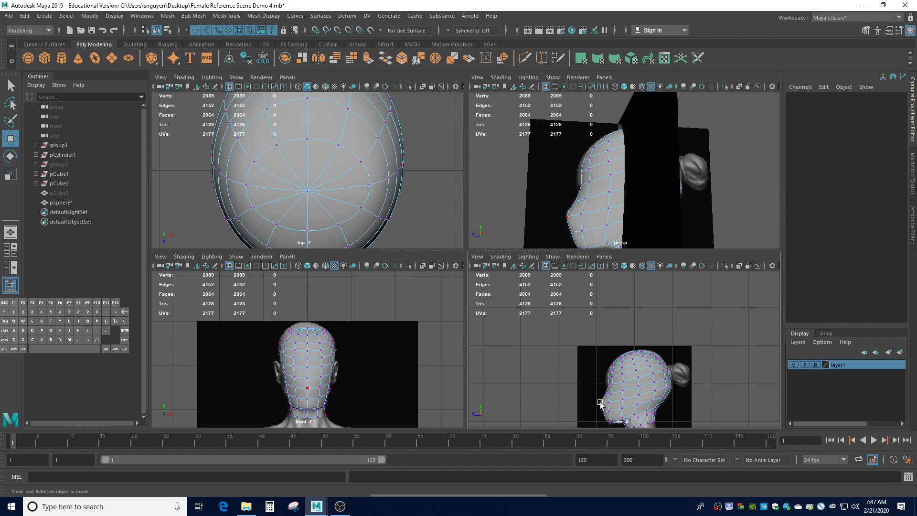
- Move the centre vertex just below the nose tip to about 12.541 in Y and 0.801 in Z
alt+drag(548, 216, 579, 194)
click(571, 233)
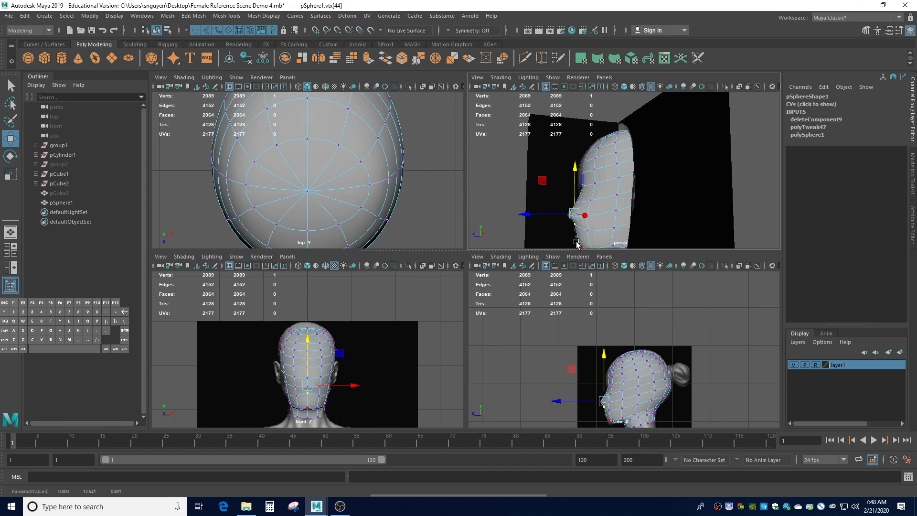
click(608, 423)
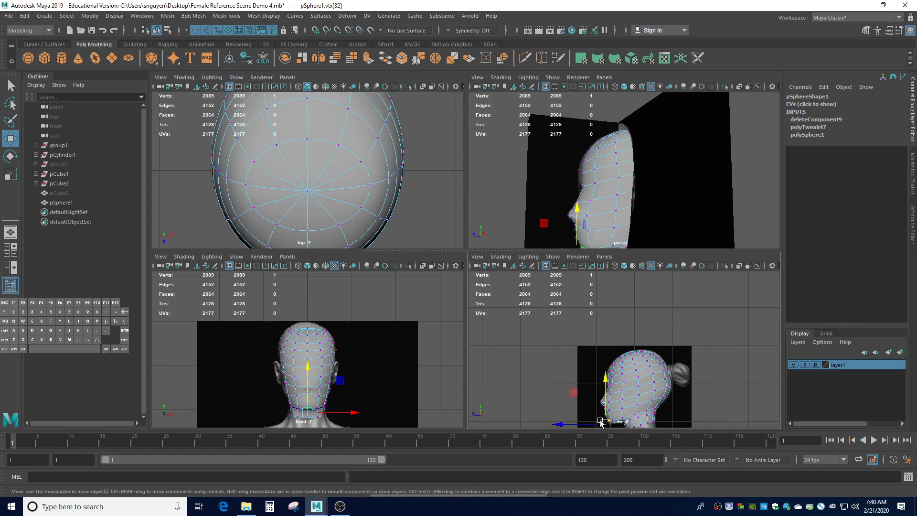
click(545, 375)
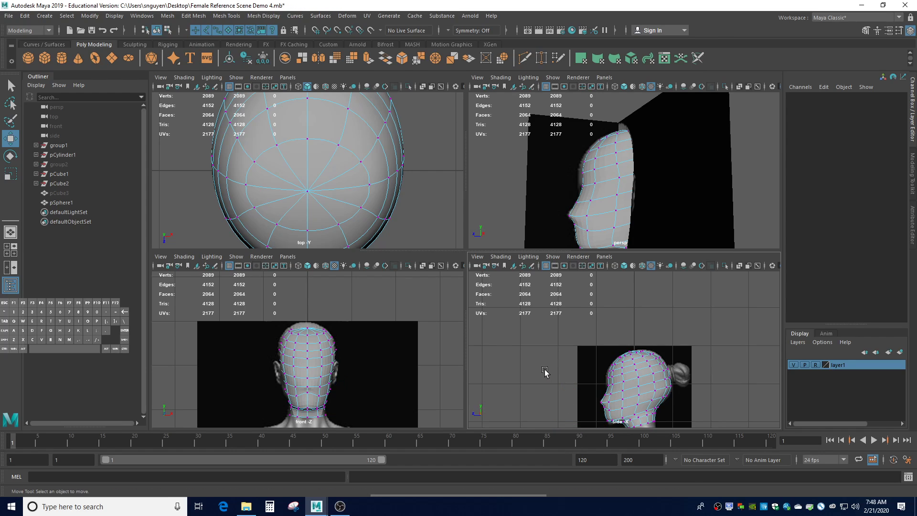
- Lower the centre vertex beneath the nose along Y and turn on soft selection with a smaller radius
click(307, 395)
click(380, 413)
click(306, 395)
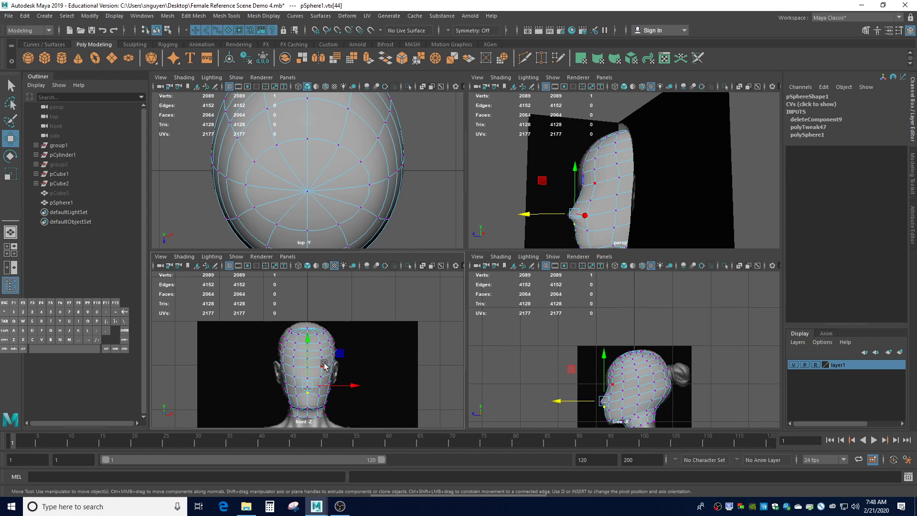
drag(304, 347, 305, 356)
key(b)
drag(308, 396, 281, 374)
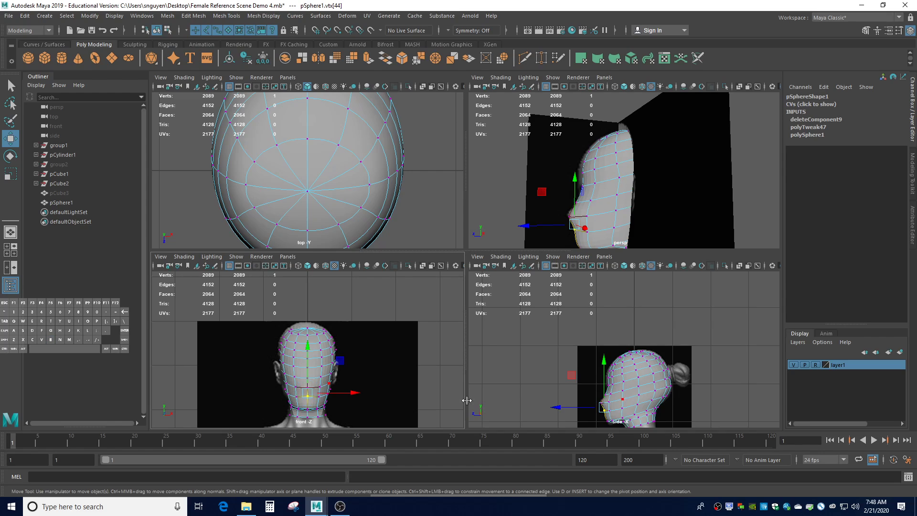
- Widen the soft selection radius around the vertex beneath the nose and raise it to about 12.504 in Y
drag(609, 380, 605, 367)
key(ctrl+z)
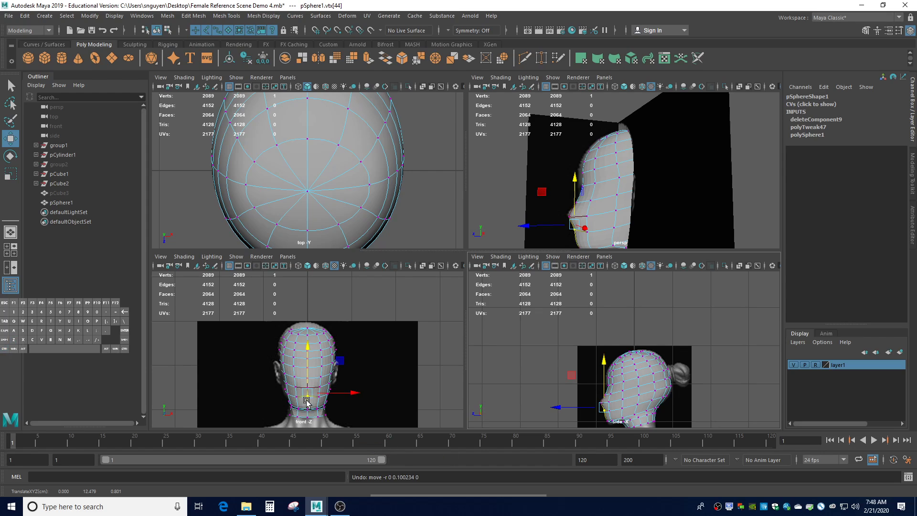
key(b)
drag(309, 393, 313, 392)
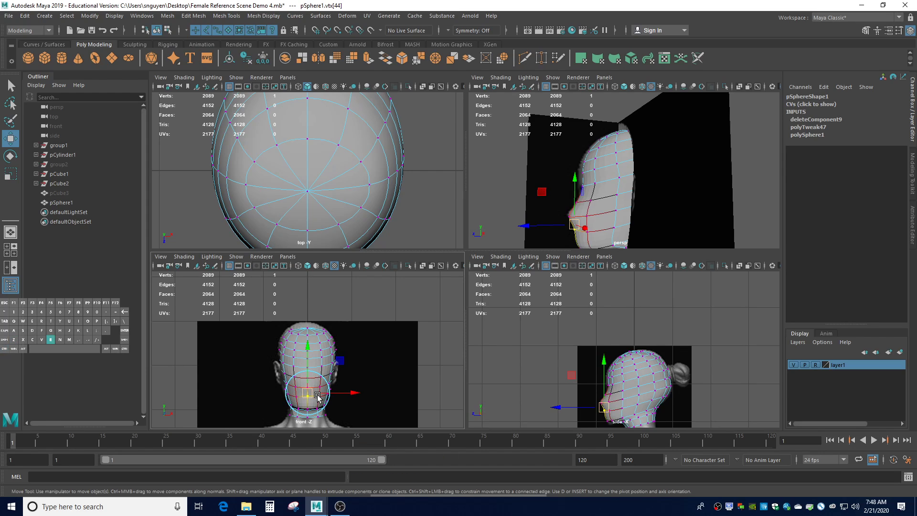
drag(602, 372, 602, 366)
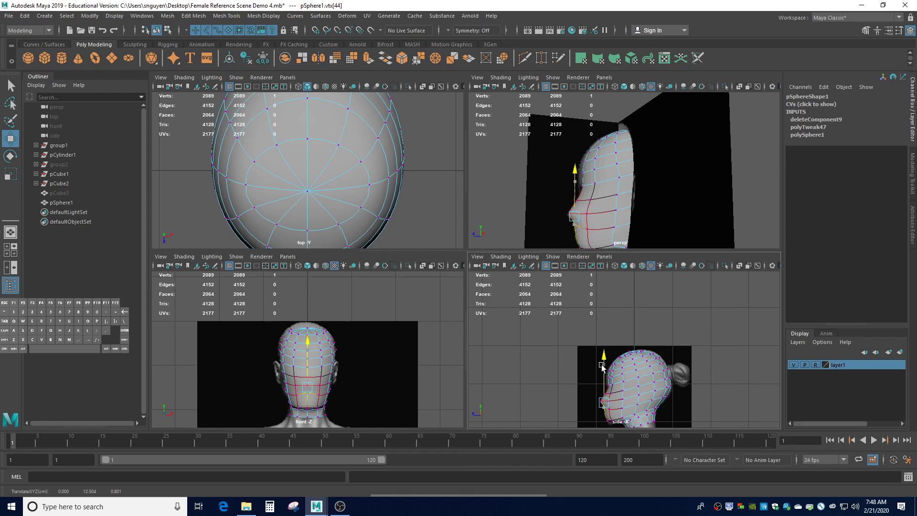
click(540, 395)
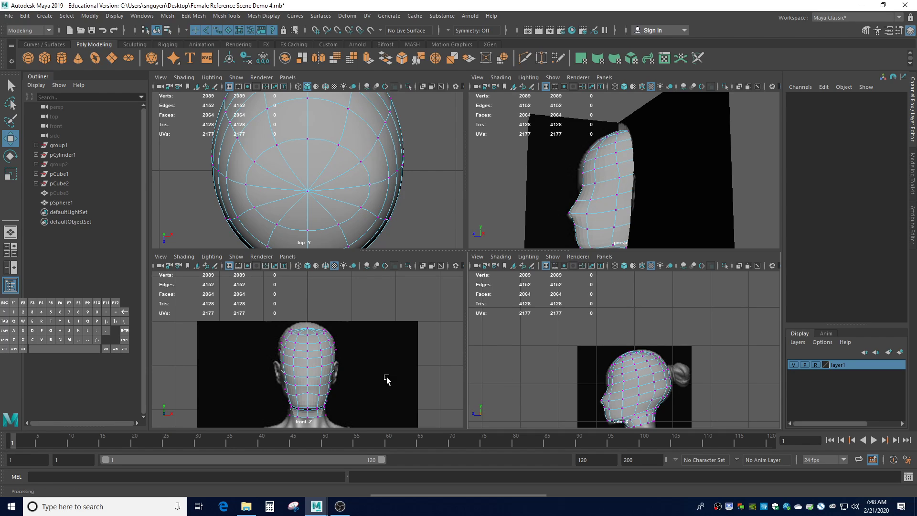
- Select the ear-level vertex on the head's side with a smaller soft selection radius and try moving it outward along X
click(640, 387)
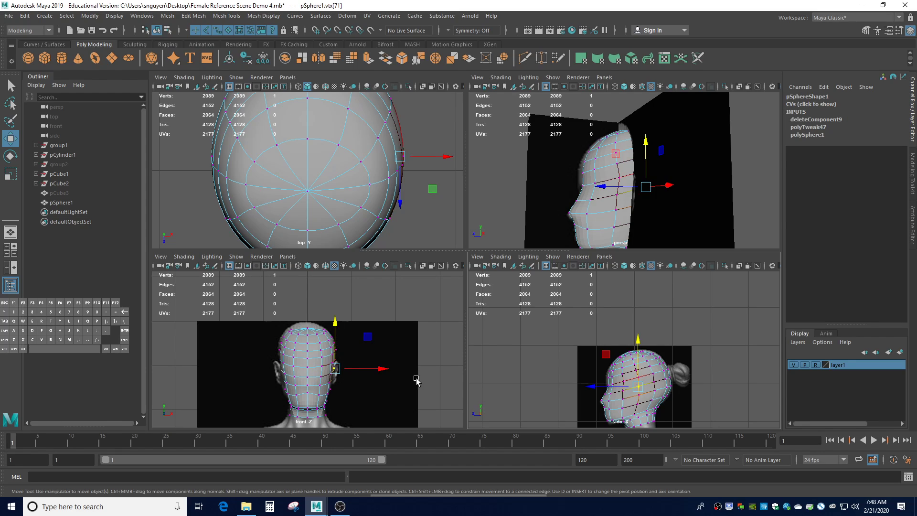
key(b)
drag(638, 387, 636, 385)
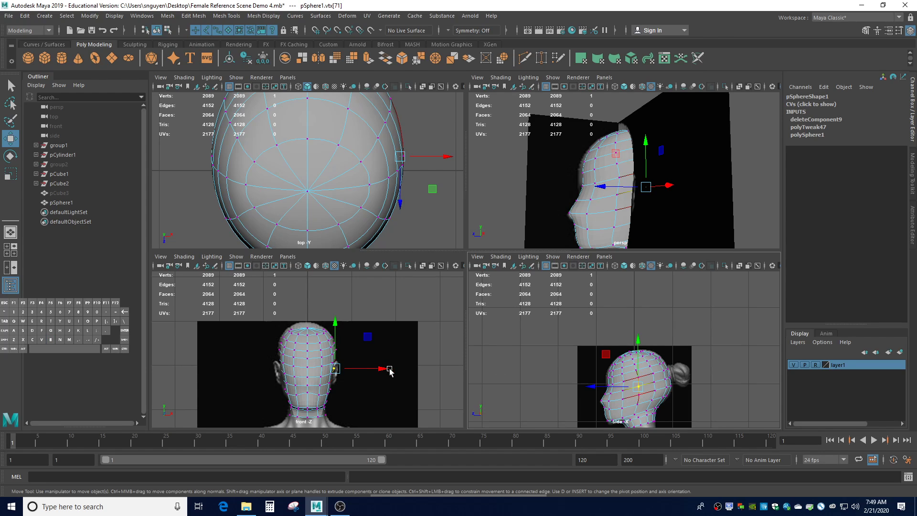
drag(390, 371, 389, 371)
key(ctrl+z)
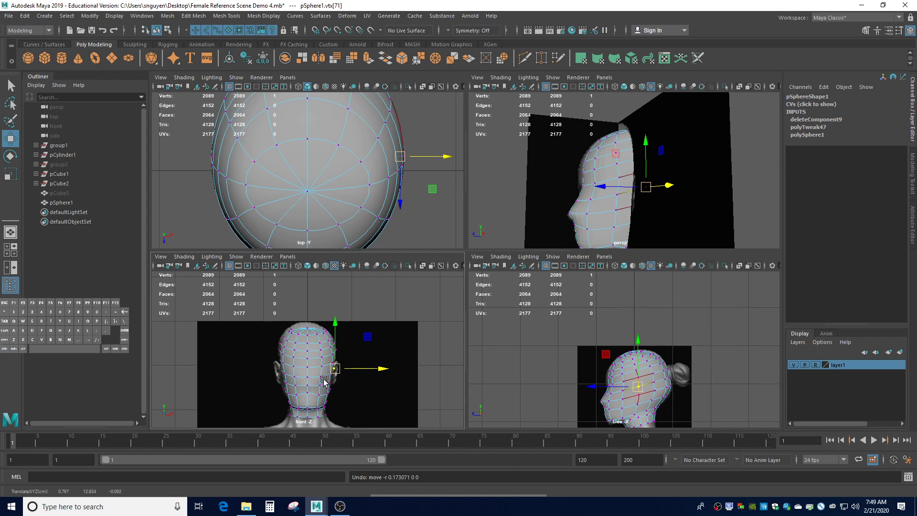
- Turn on Object X symmetry and move the ear-level side vertices outward to about 0.96 in X
click(911, 178)
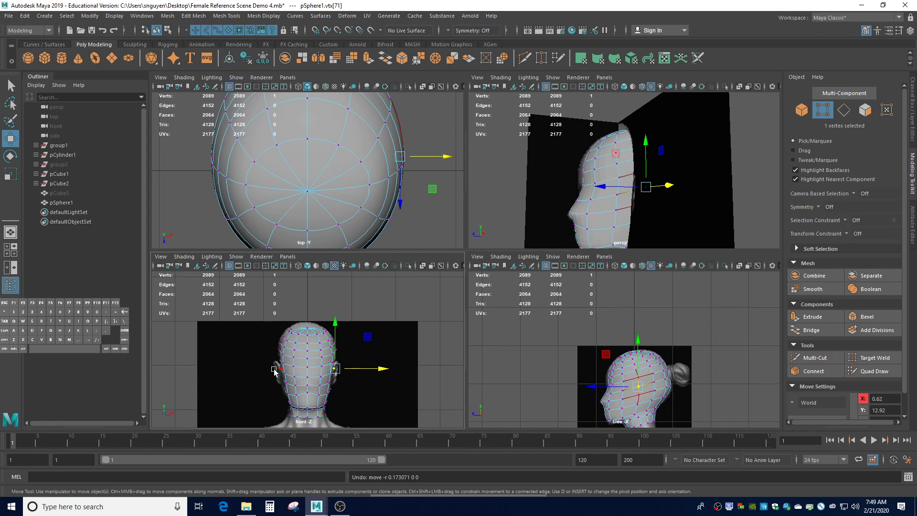
click(818, 207)
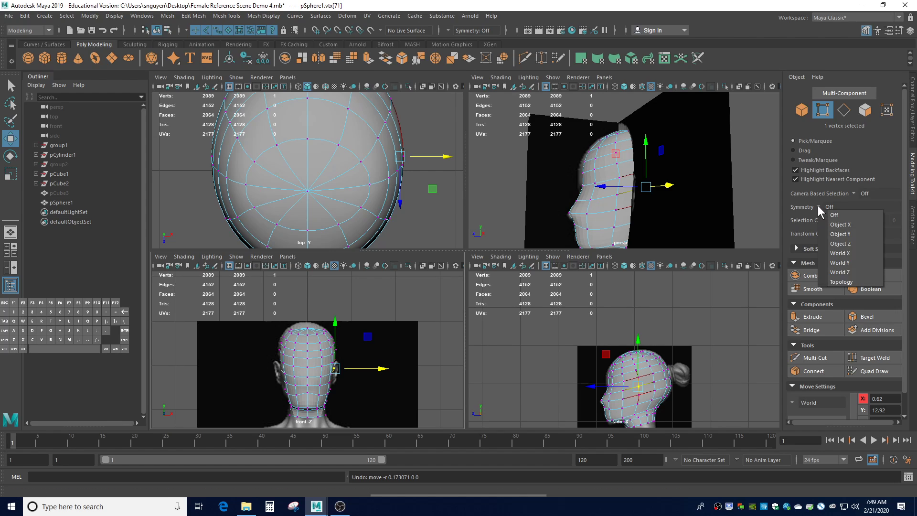
click(848, 223)
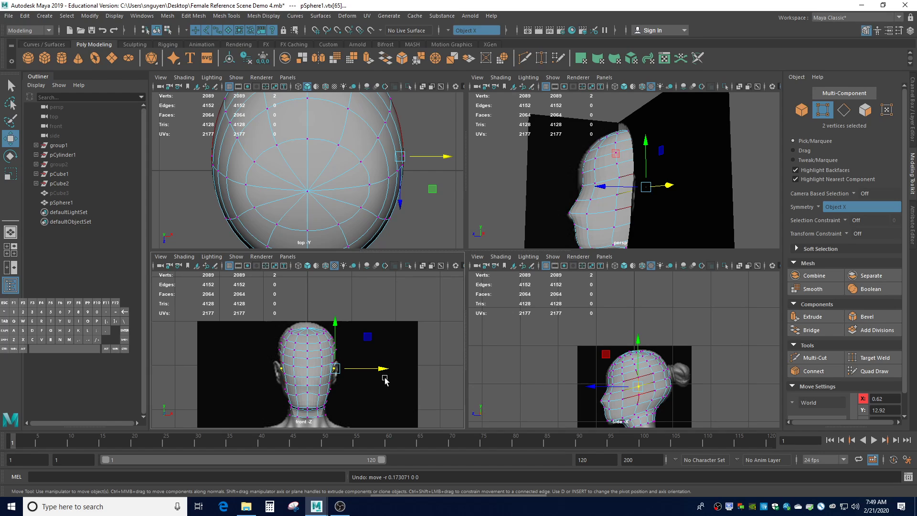
drag(382, 371, 397, 372)
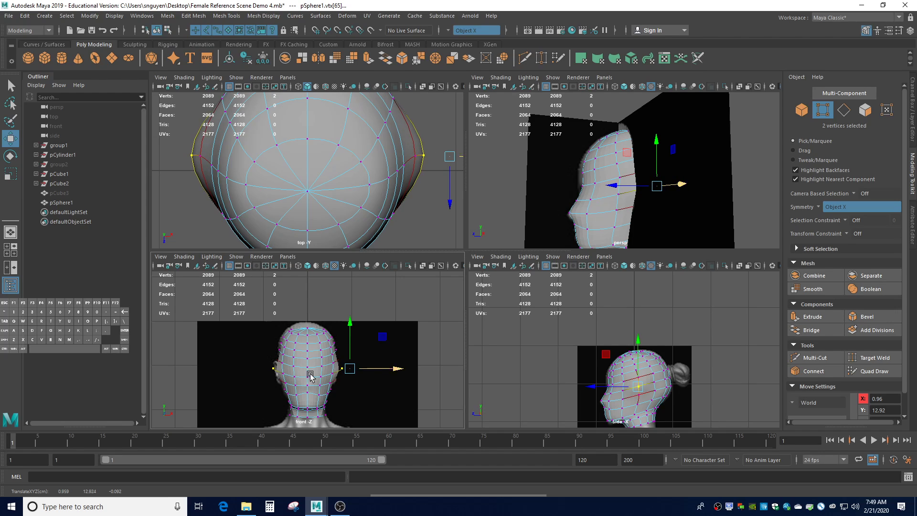
- Select the temple vertex ahead of the ear, reduce the soft selection radius and shift it backward to about 0.109 in Z
scroll(662, 401, up, 3)
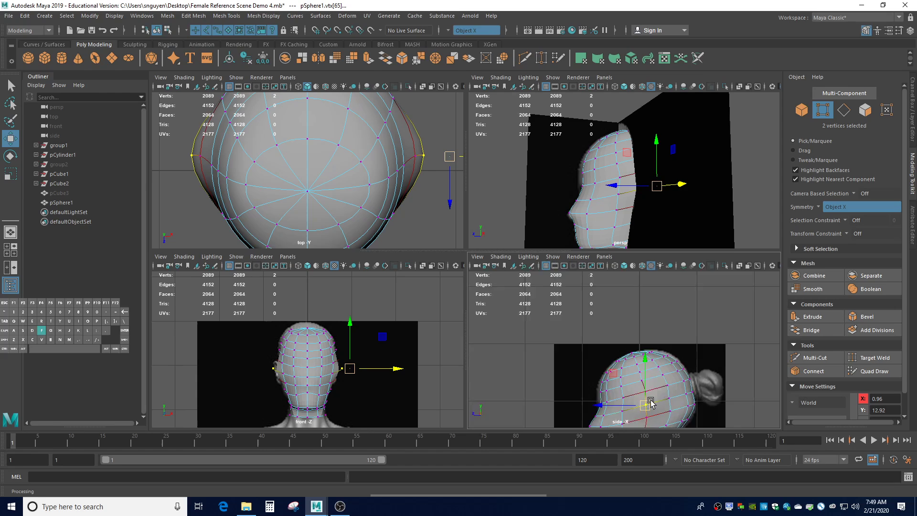
scroll(662, 406, up, 5)
scroll(645, 383, down, 6)
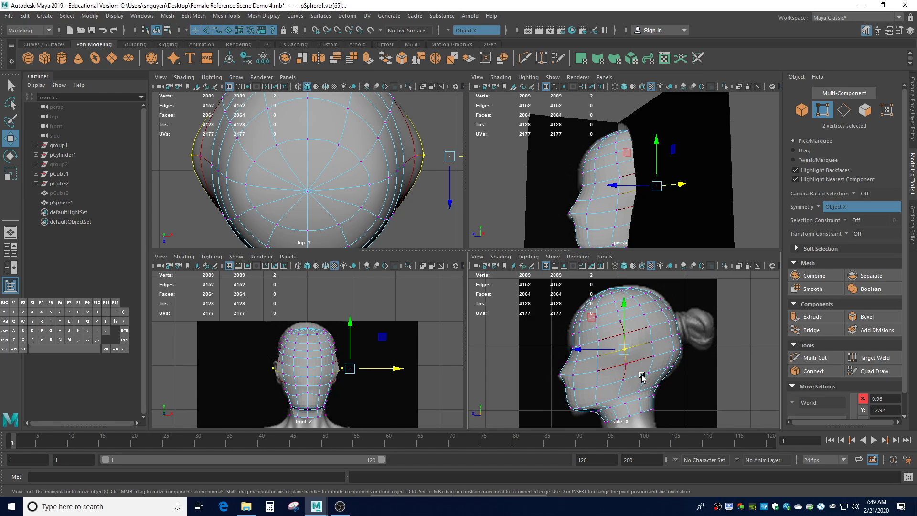
scroll(641, 377, up, 3)
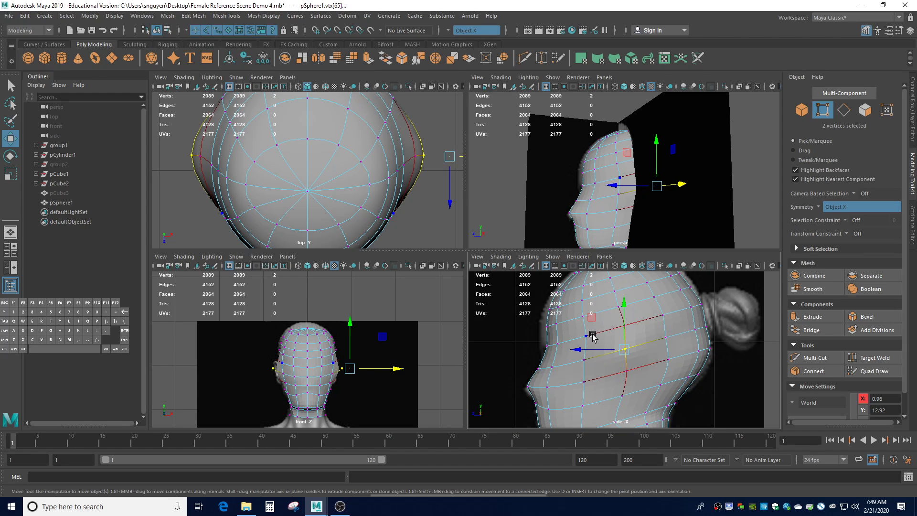
right_drag(505, 256, 505, 287)
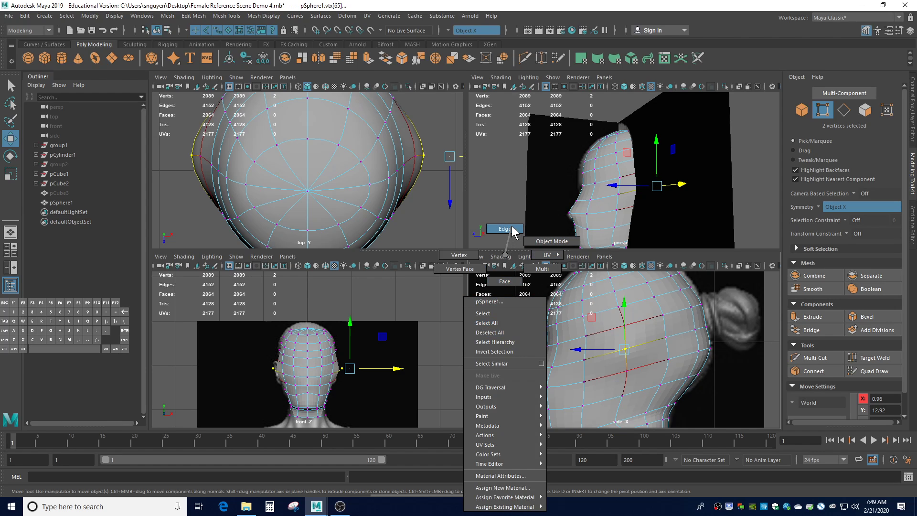
right_drag(512, 226, 480, 255)
click(587, 337)
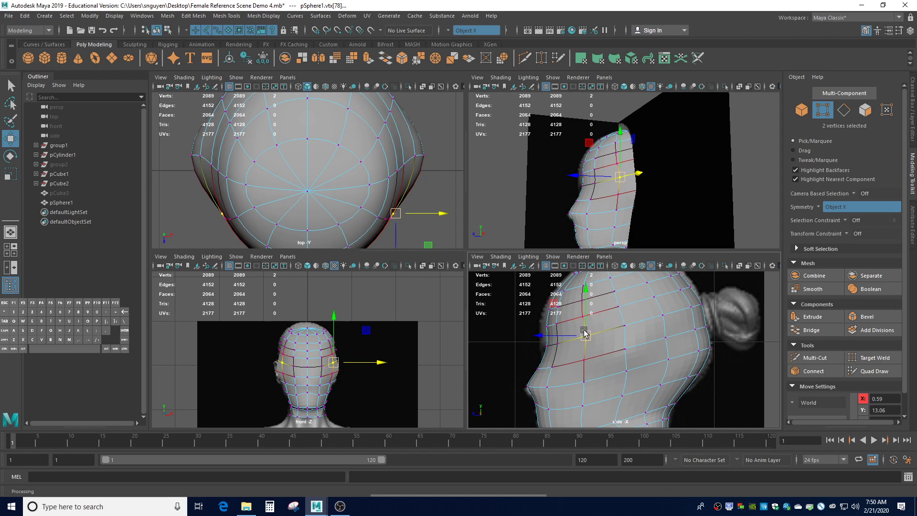
key(b)
mouse_move(590, 338)
mouse_down()
mouse_move(579, 339)
mouse_move(589, 340)
mouse_up()
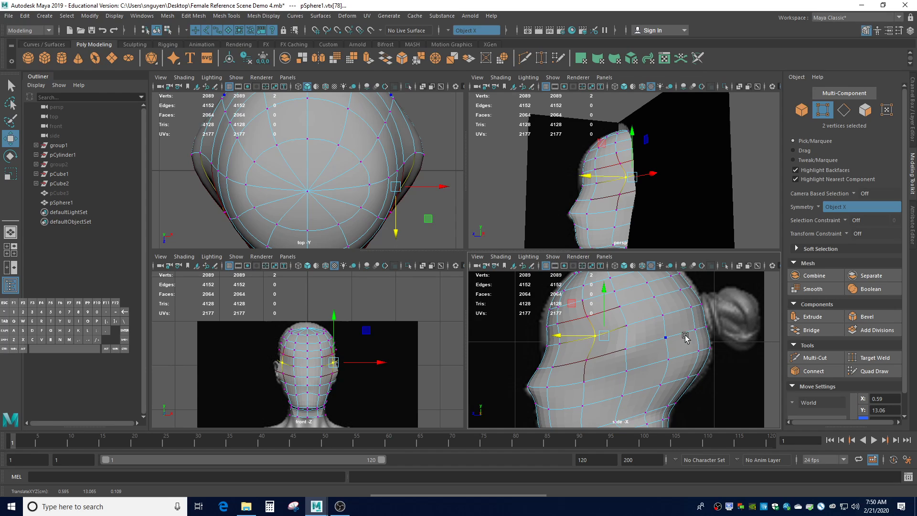
- Shift two vertices behind the ear forward to about -0.355 and -0.505 in Z, and the cheek vertex backward to about 0.081
click(663, 315)
drag(652, 313, 638, 313)
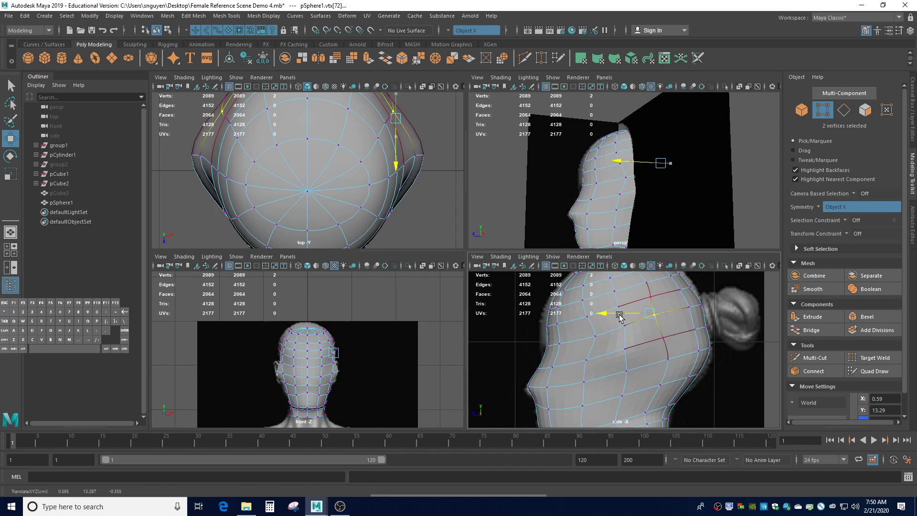
click(659, 358)
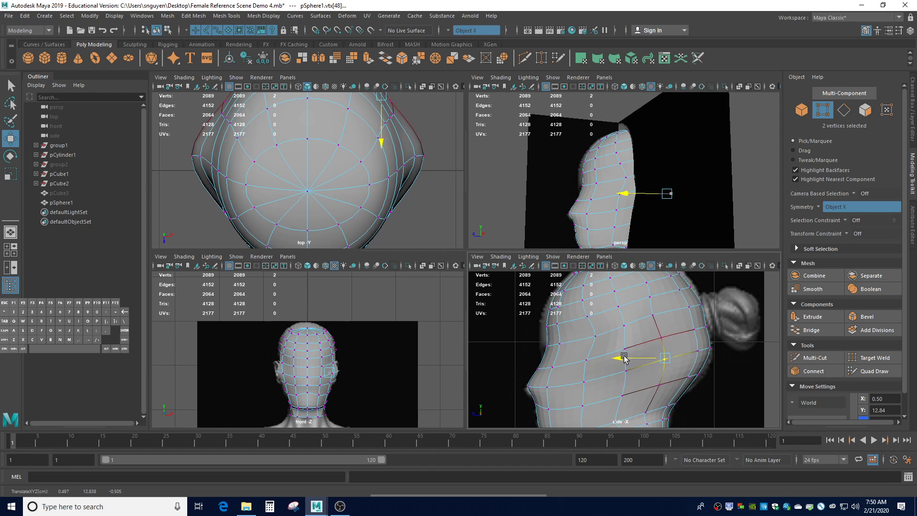
click(584, 382)
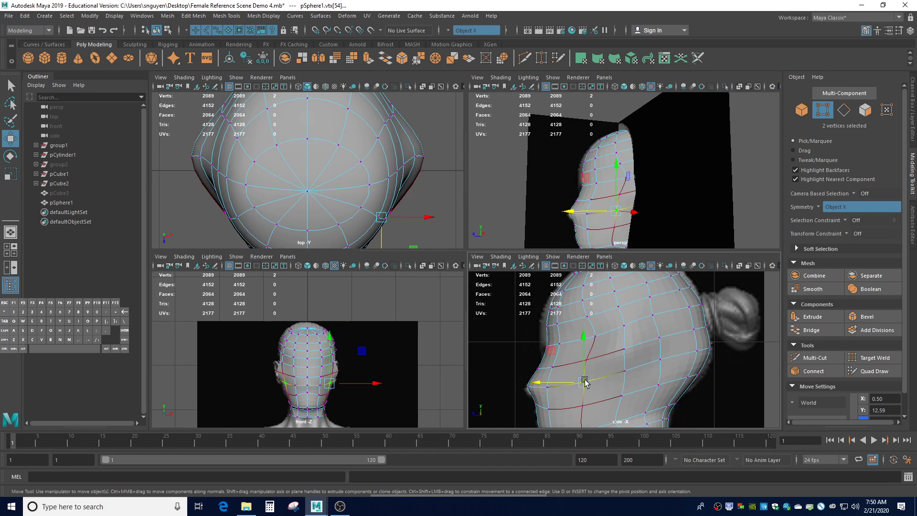
drag(568, 383, 581, 383)
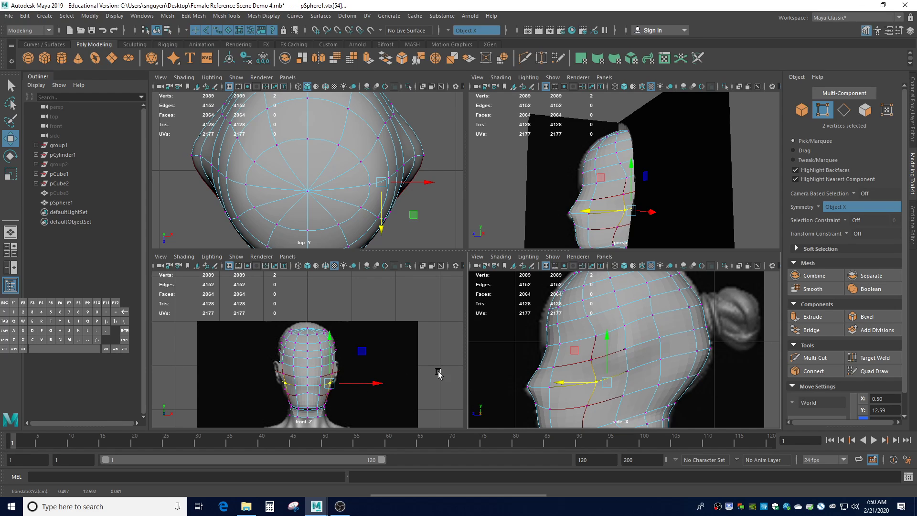
- Move the ear-level side vertices outward to about 1.07 in X and the ones directly below them to about 0.87
click(625, 349)
click(396, 372)
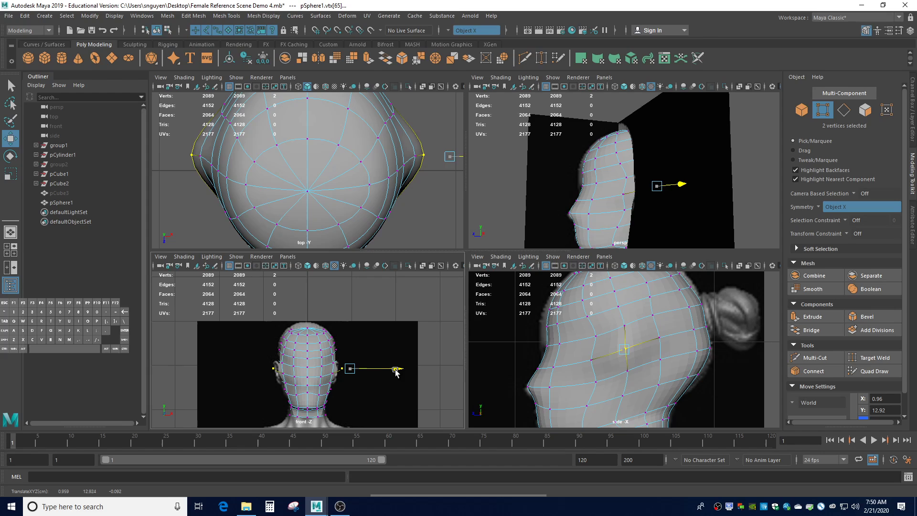
drag(395, 372, 400, 373)
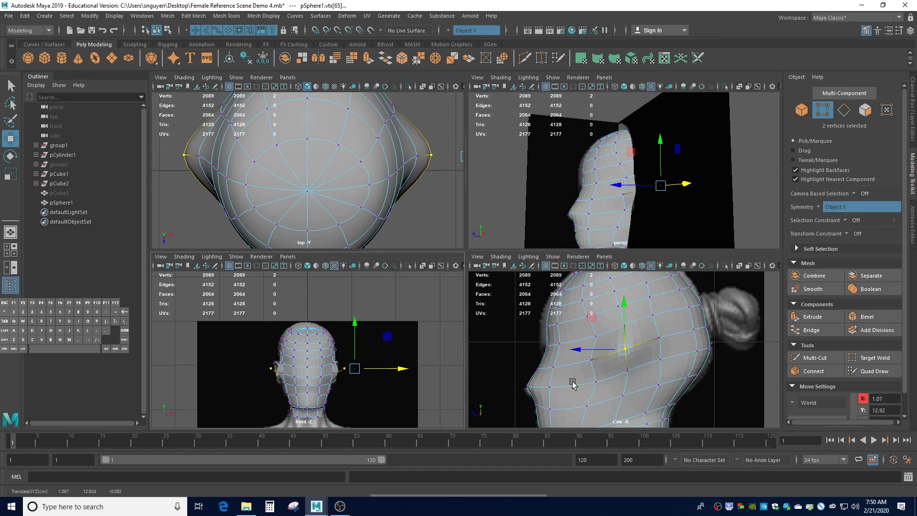
click(628, 371)
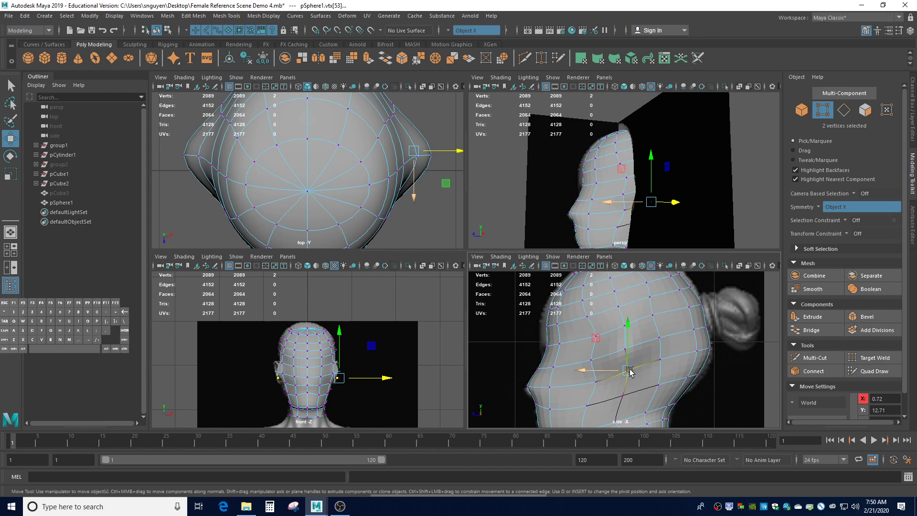
drag(382, 379, 391, 380)
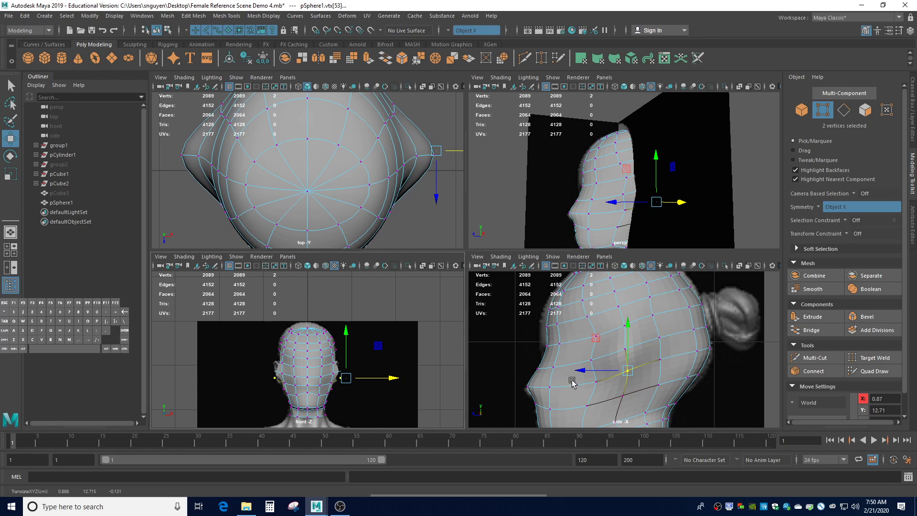
- Move the cheek vertices ahead of the earlobe outward to about 0.55 in X
click(594, 380)
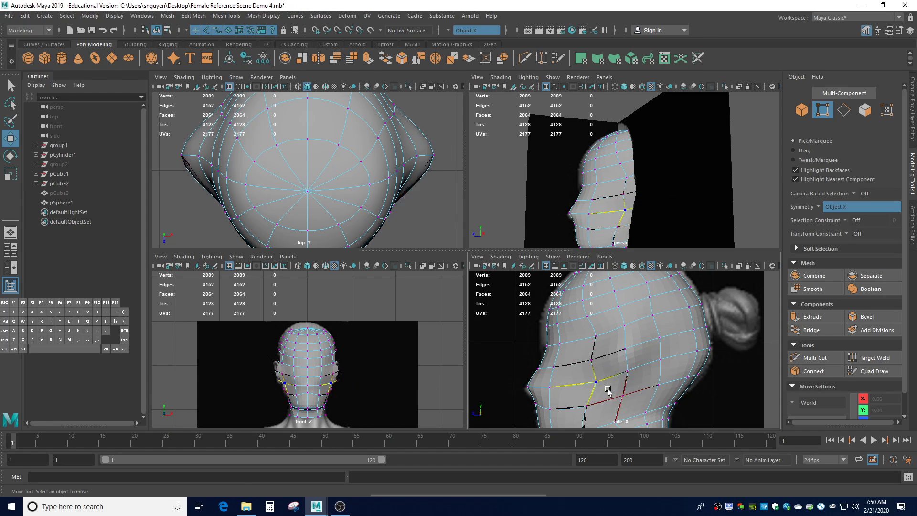
click(596, 381)
drag(371, 388, 374, 388)
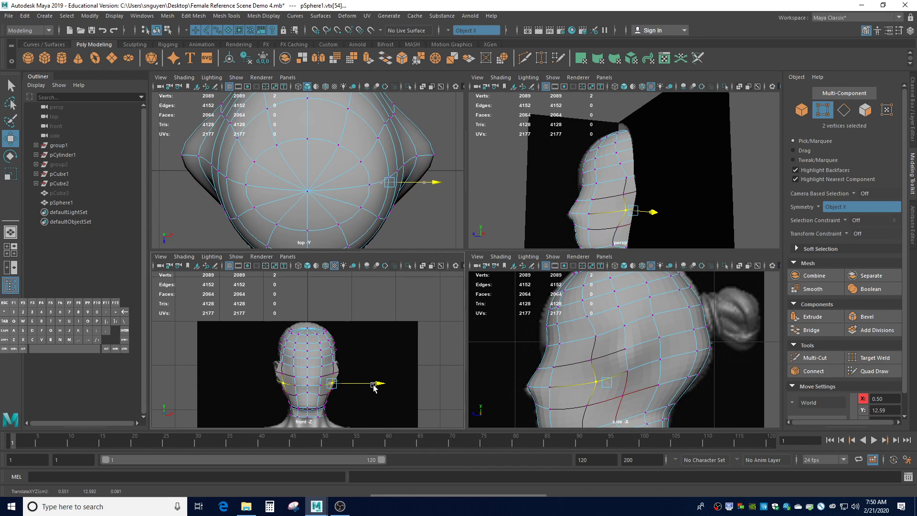
- Lower the vertices just above ear level to about 13.04 in Y and move them outward to about 1.05 in X
click(625, 349)
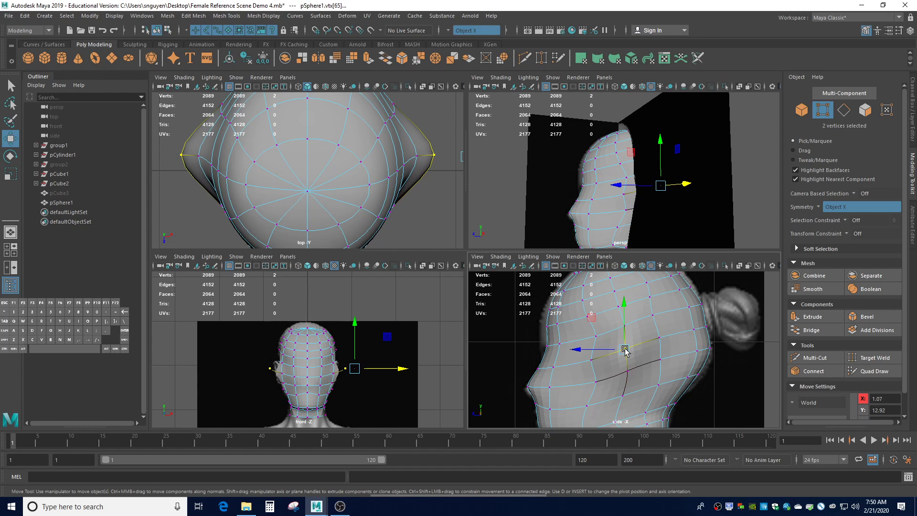
click(659, 338)
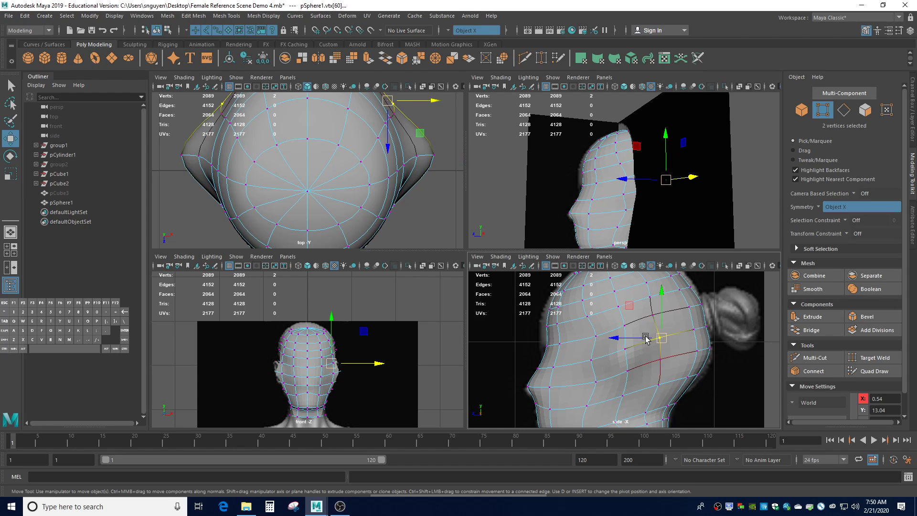
click(623, 325)
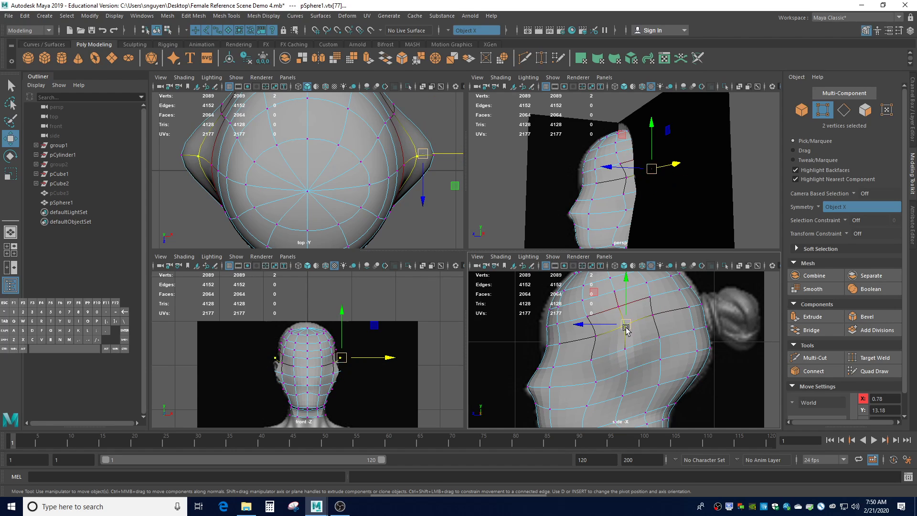
drag(621, 309, 603, 339)
drag(376, 364, 394, 368)
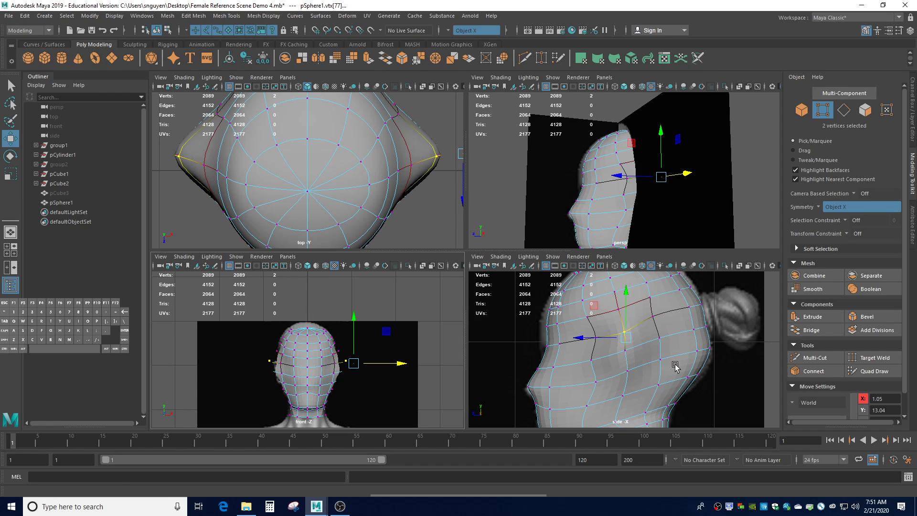
- Unhide the body mesh pCube3 and combine it with the head pSphere1 into one mesh
scroll(675, 385, down, 5)
scroll(675, 385, up, 2)
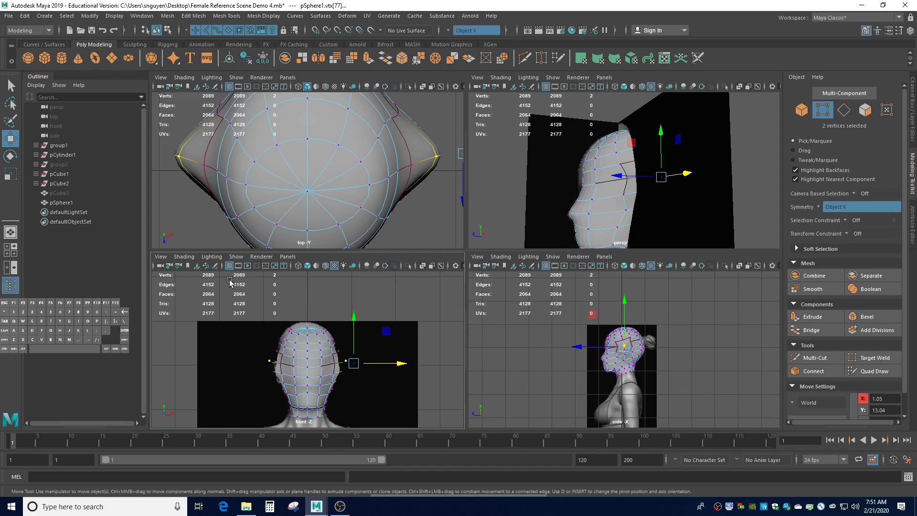
click(67, 194)
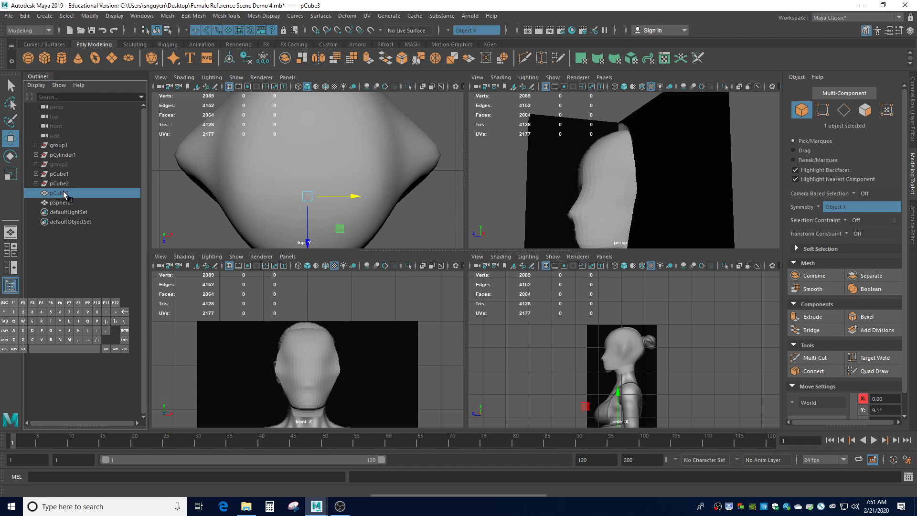
key(h)
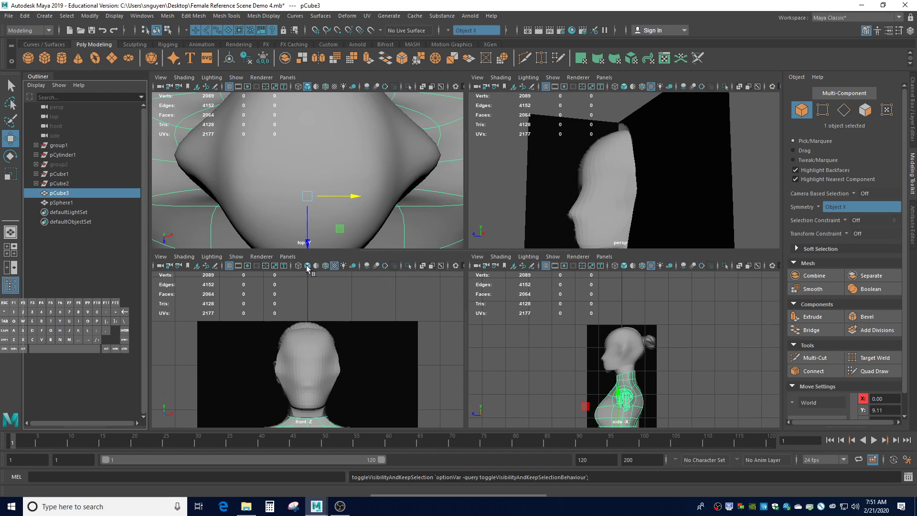
shift+click(619, 351)
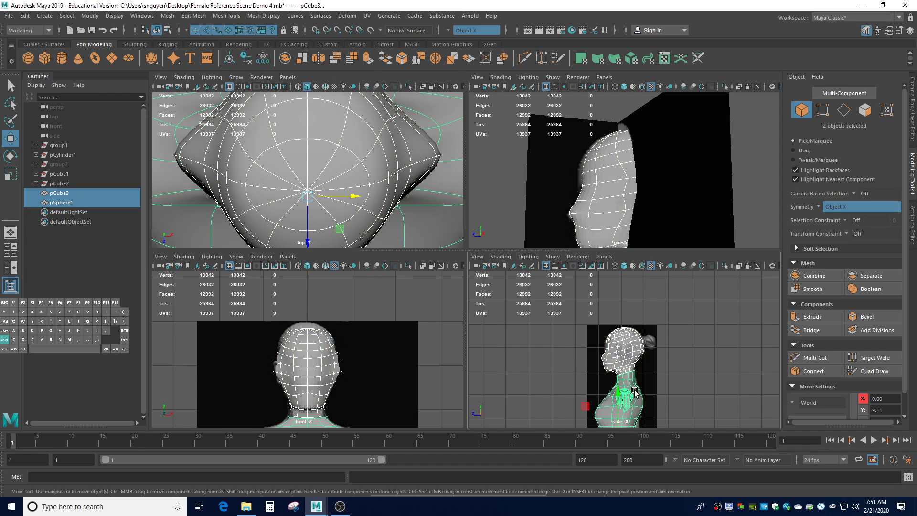
click(168, 15)
click(188, 50)
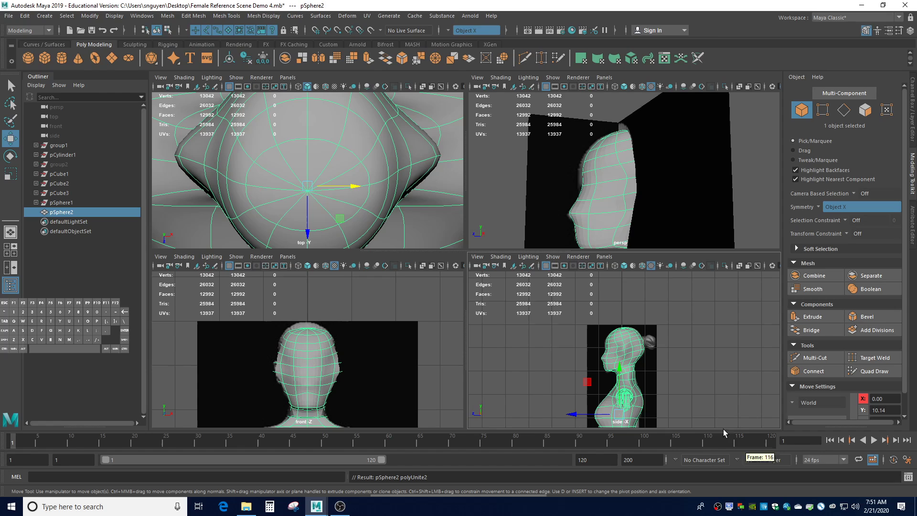
- Put the combined mesh in vertex mode, turn off soft selection and activate the Target Weld tool
scroll(643, 384, up, 5)
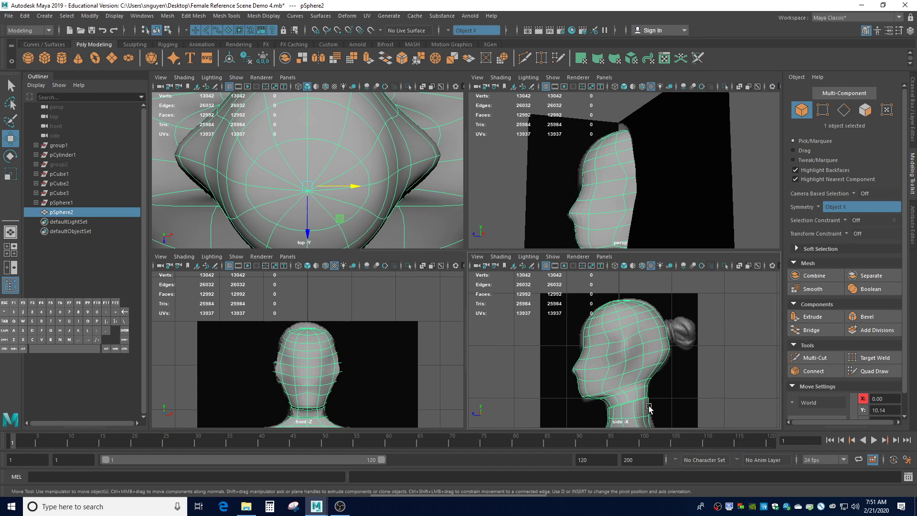
scroll(648, 407, up, 2)
right_drag(629, 411, 601, 270)
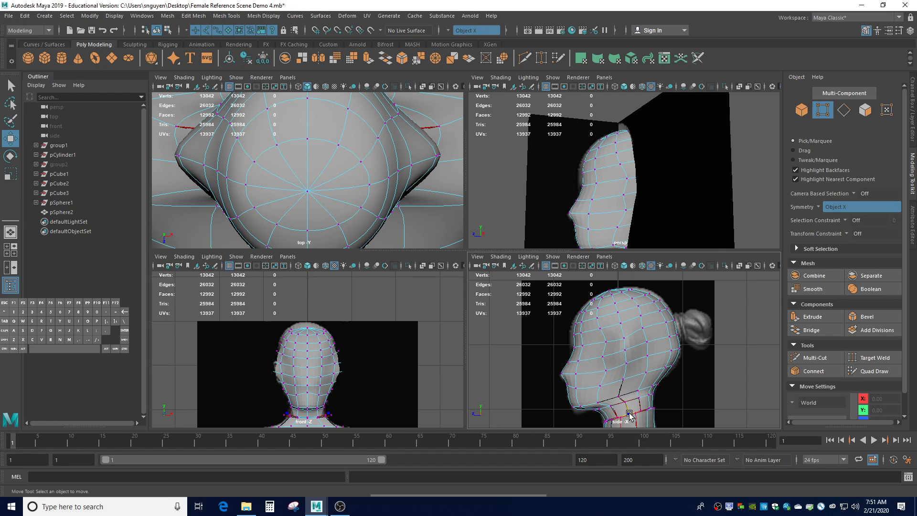
key(b)
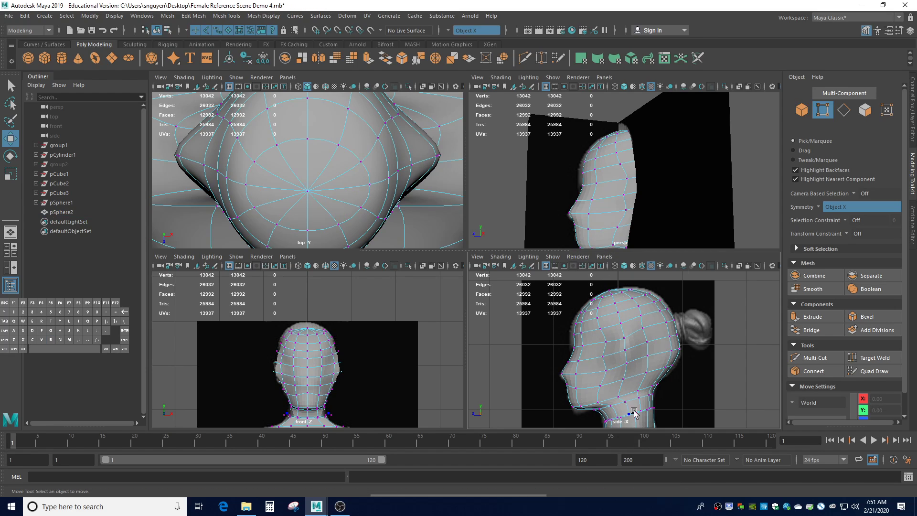
click(873, 358)
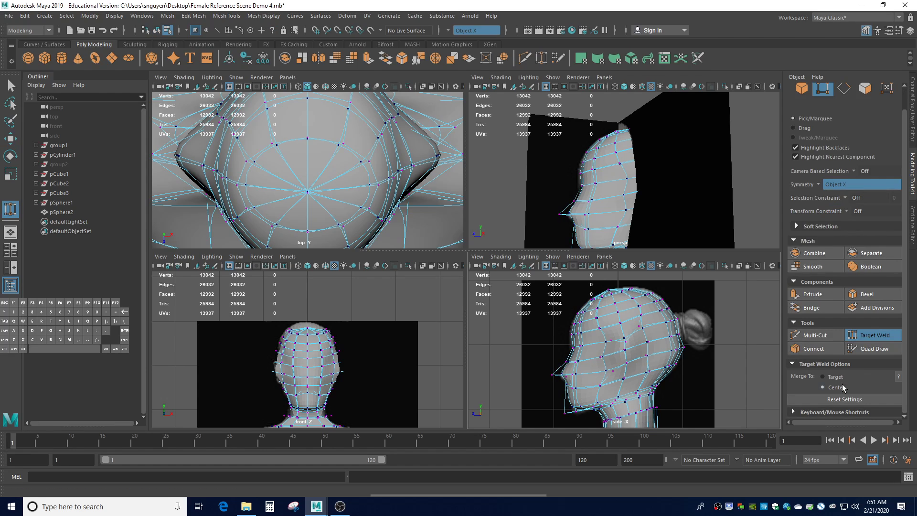
- Hide the reference image group group1 to expose the seam between head and neck
scroll(641, 404, down, 4)
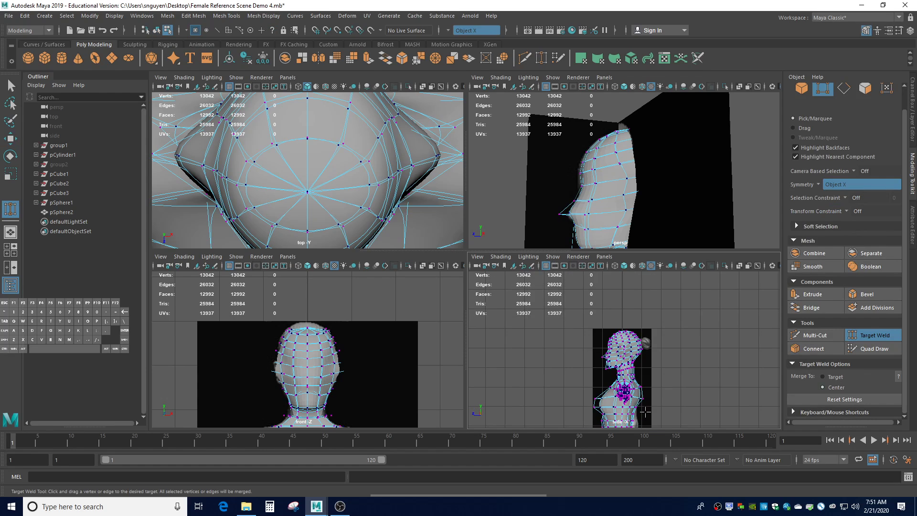
key(a)
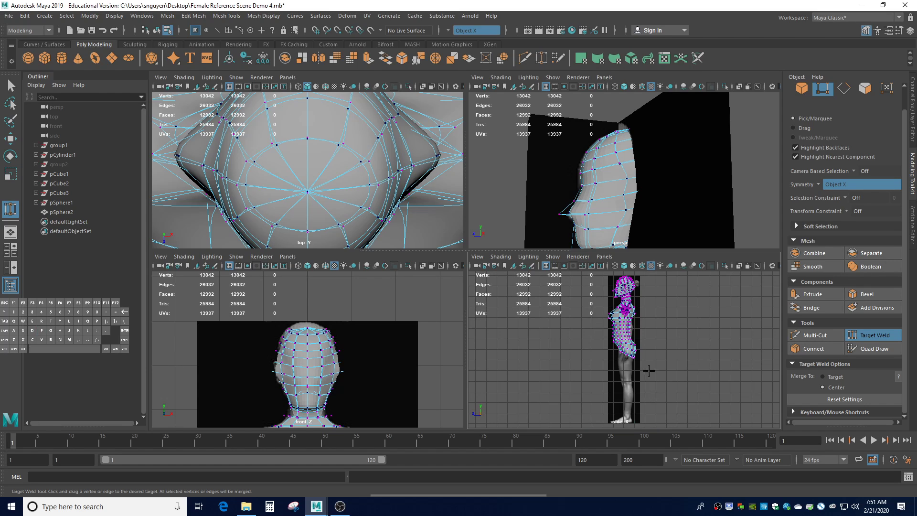
scroll(648, 370, up, 6)
alt+middle_drag(631, 301, 613, 453)
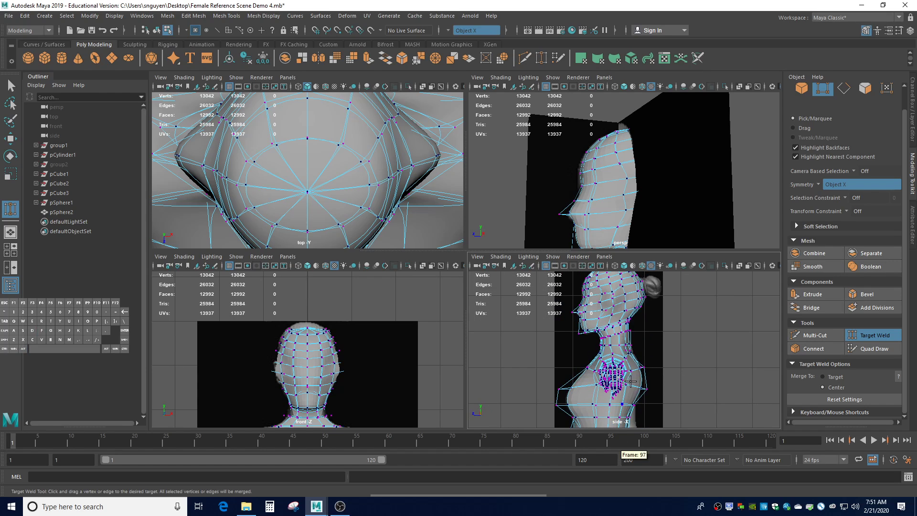
scroll(621, 363, up, 6)
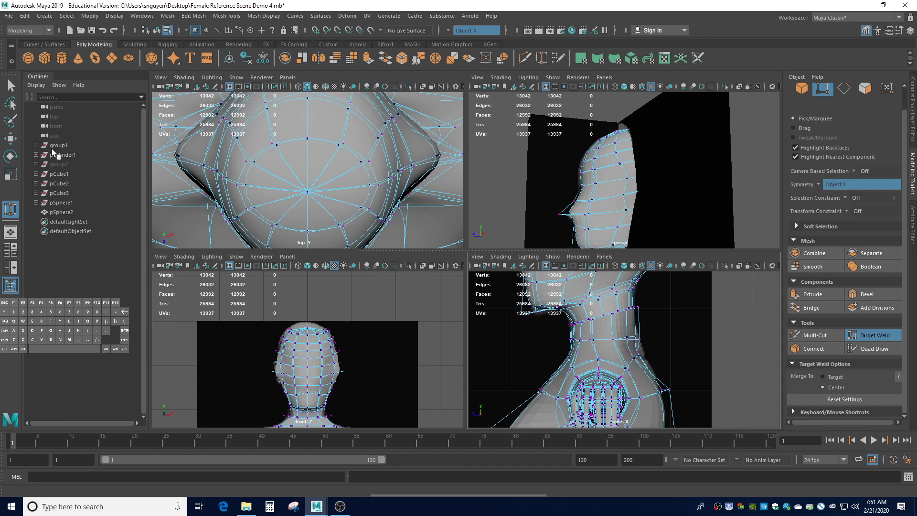
click(59, 145)
key(ctrl+h)
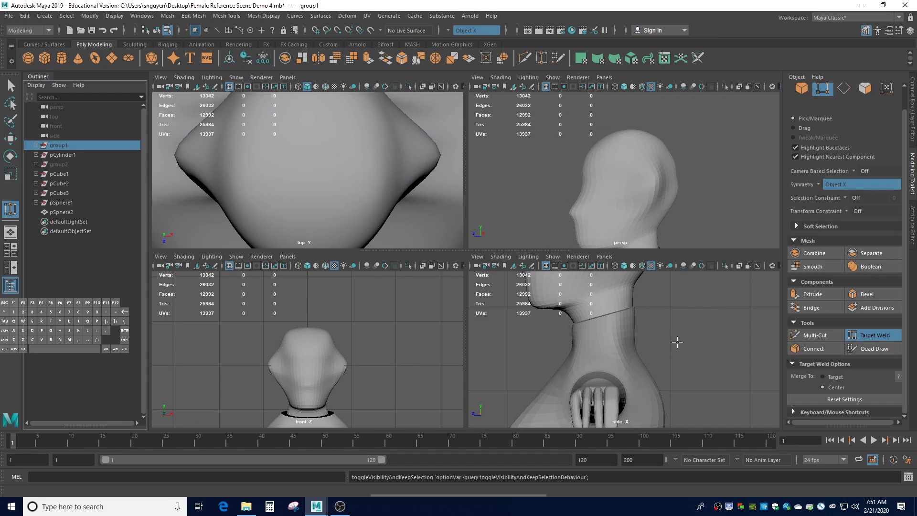
alt+drag(660, 313, 659, 330)
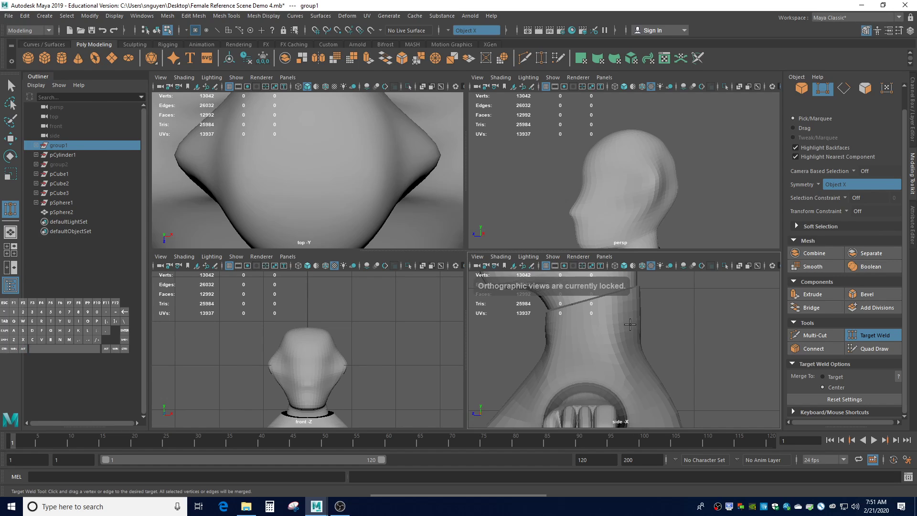
- Put the combined head and body mesh back in vertex mode and display it without smooth preview
click(627, 321)
right_click(627, 321)
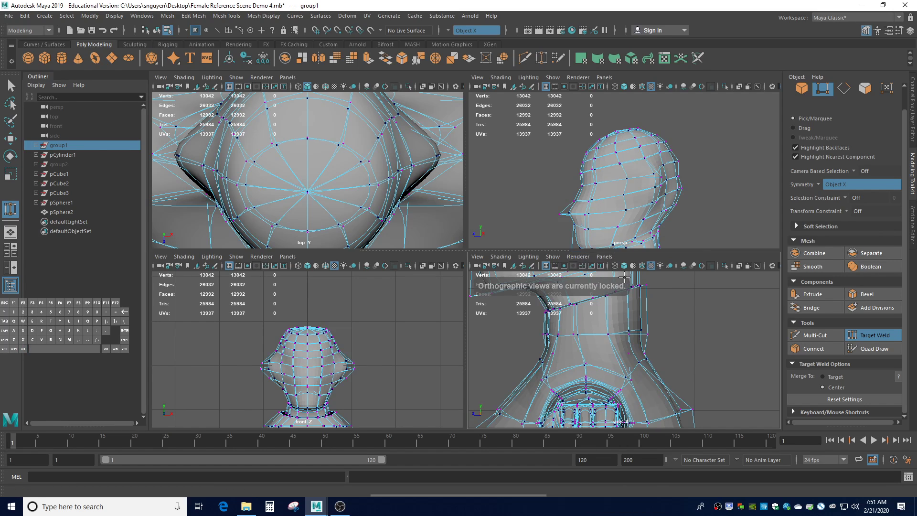
key(1)
key(1)
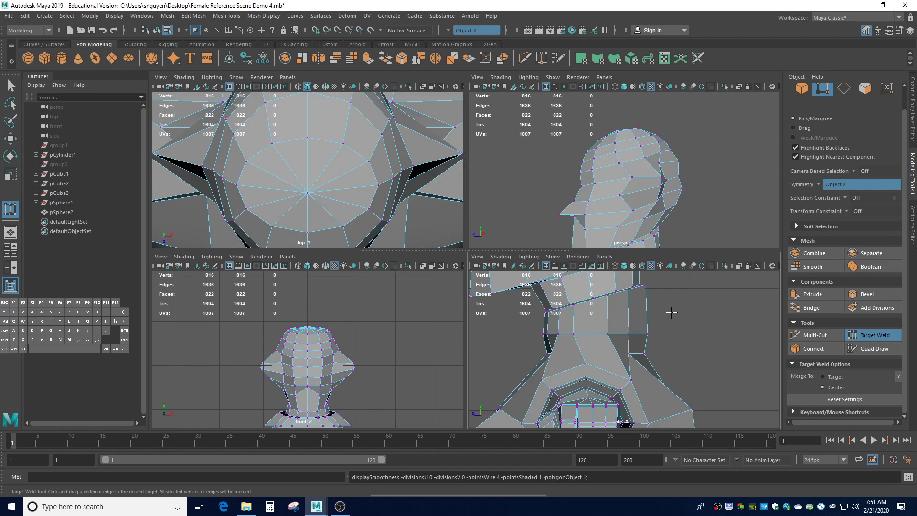
key(3)
key(1)
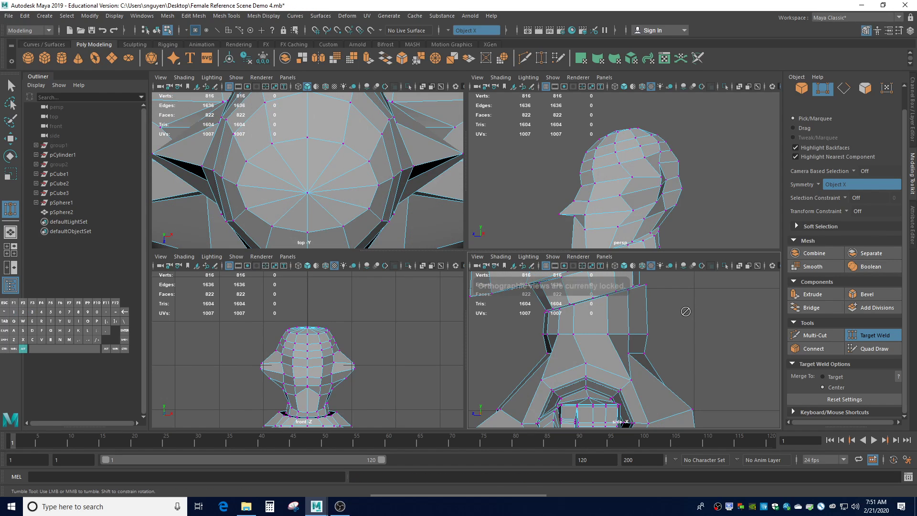
- Restart Target Weld and weld the vertices along the head's lower neck edge to the matching vertices around the body's neck opening
alt+drag(683, 310, 682, 317)
alt+drag(621, 211, 578, 227)
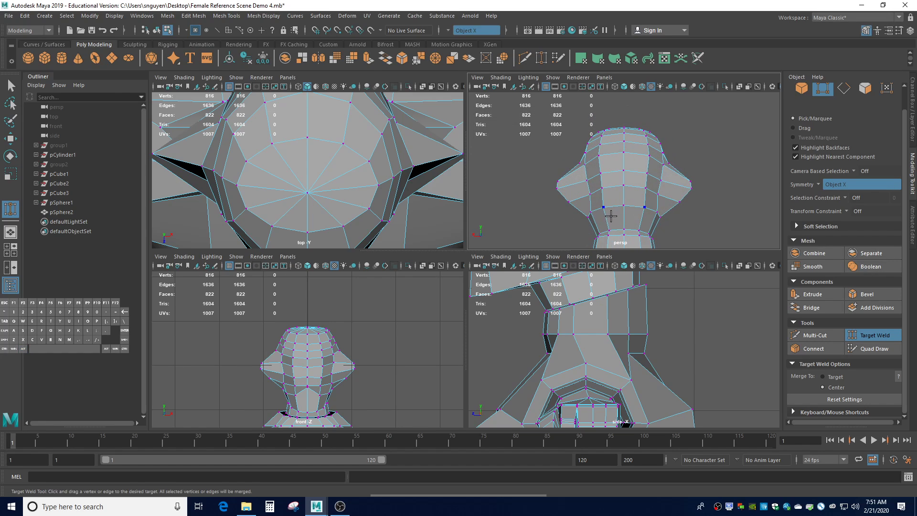
scroll(631, 230, up, 2)
scroll(623, 238, down, 5)
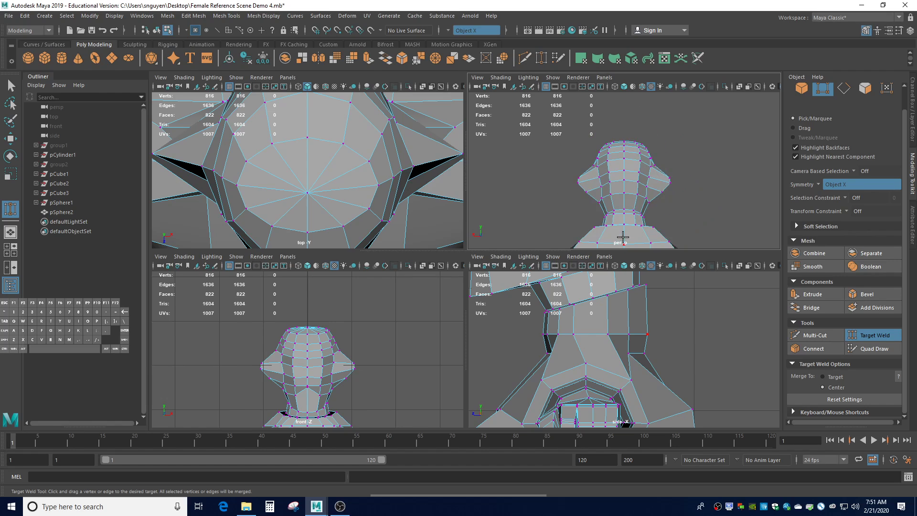
scroll(622, 232, up, 3)
mouse_move(623, 231)
alt+mouse_down()
mouse_move(630, 174)
mouse_move(630, 215)
alt+mouse_up()
scroll(624, 234, up, 3)
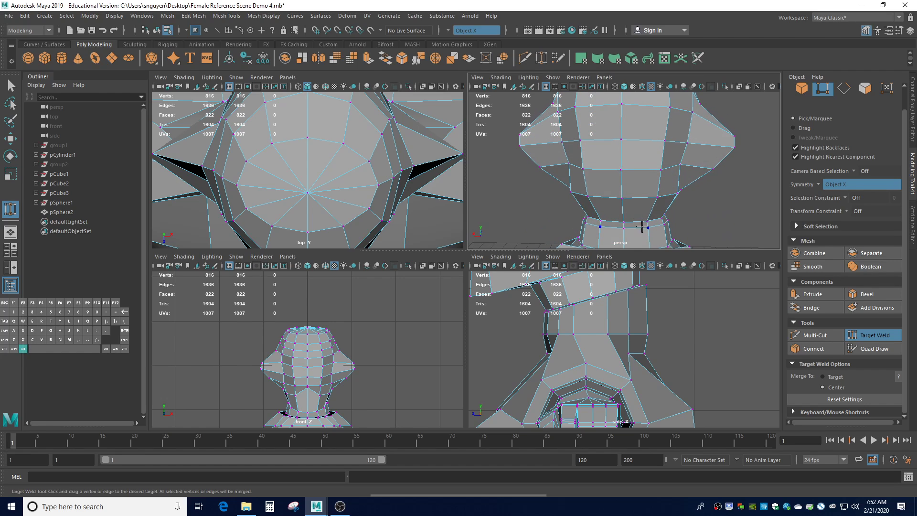
alt+middle_drag(643, 230, 649, 196)
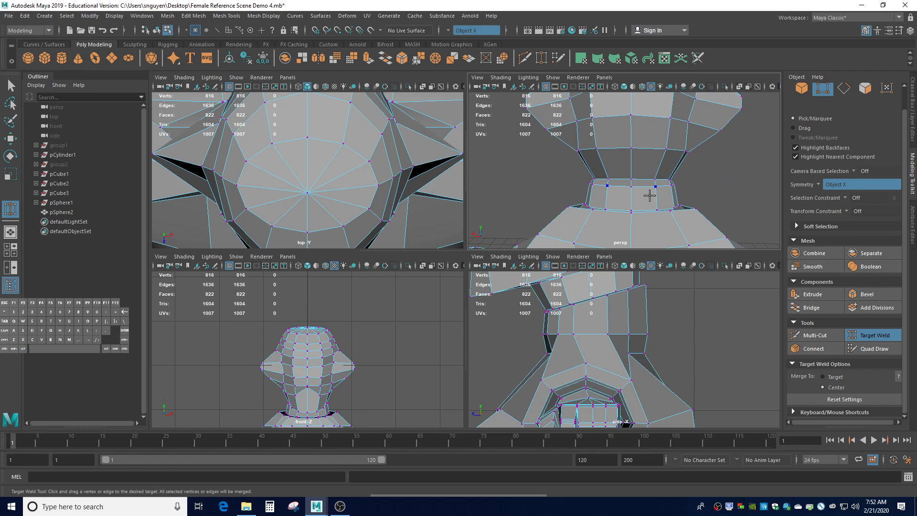
click(857, 334)
click(866, 357)
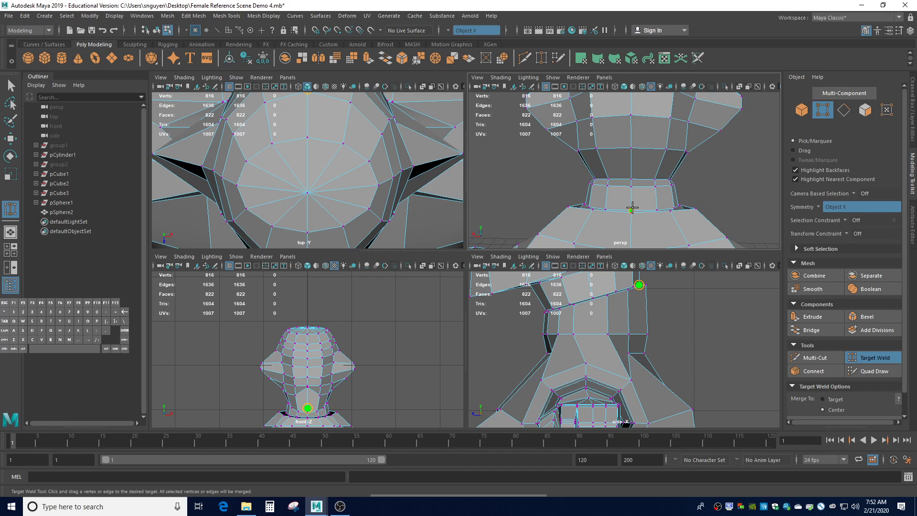
drag(632, 214, 672, 205)
alt+drag(573, 230, 645, 207)
alt+drag(721, 198, 677, 147)
- Compare the welded neck with and without smooth preview, leaving the mesh in smooth preview
key(3)
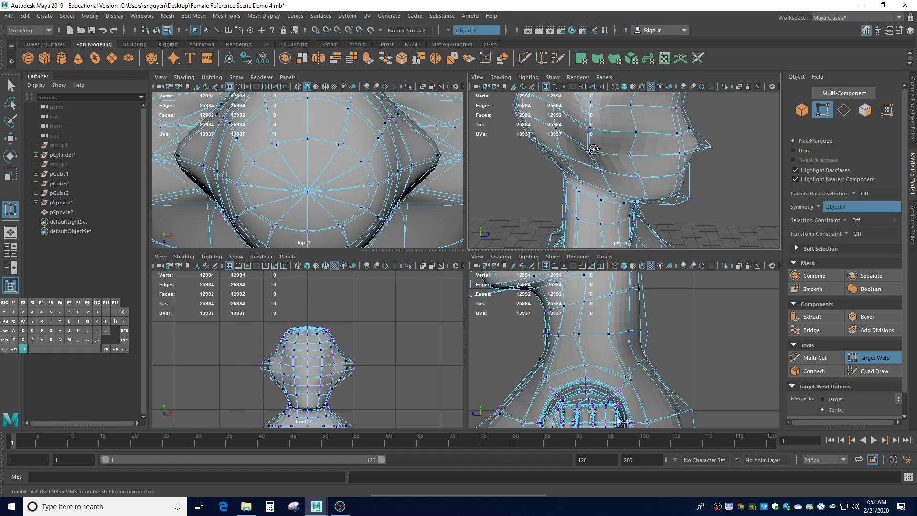
alt+drag(594, 145, 550, 152)
key(3)
key(1)
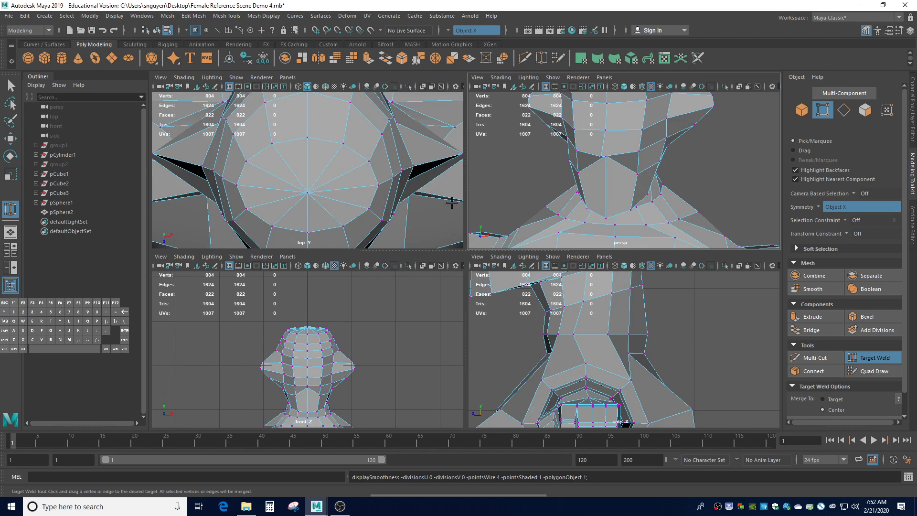
key(3)
- Unhide the reference image group group1 and compare the joined head and body with the references
click(67, 145)
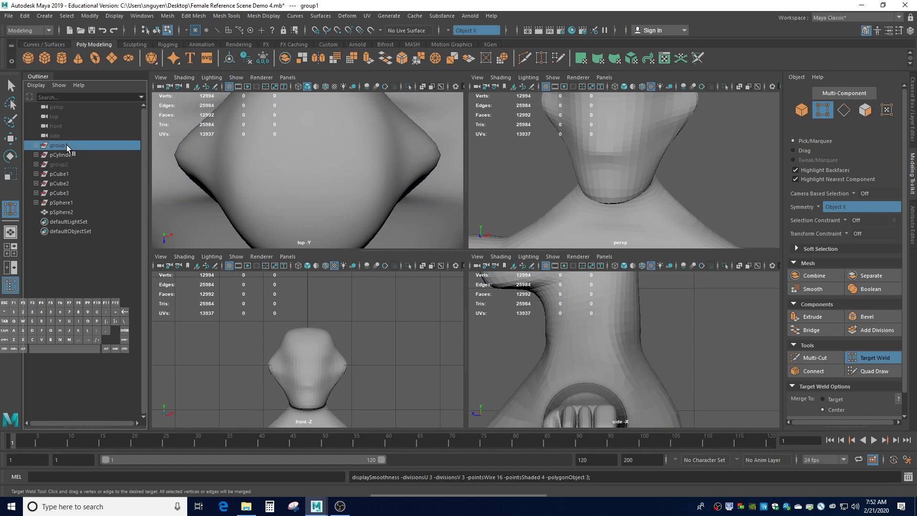
key(h)
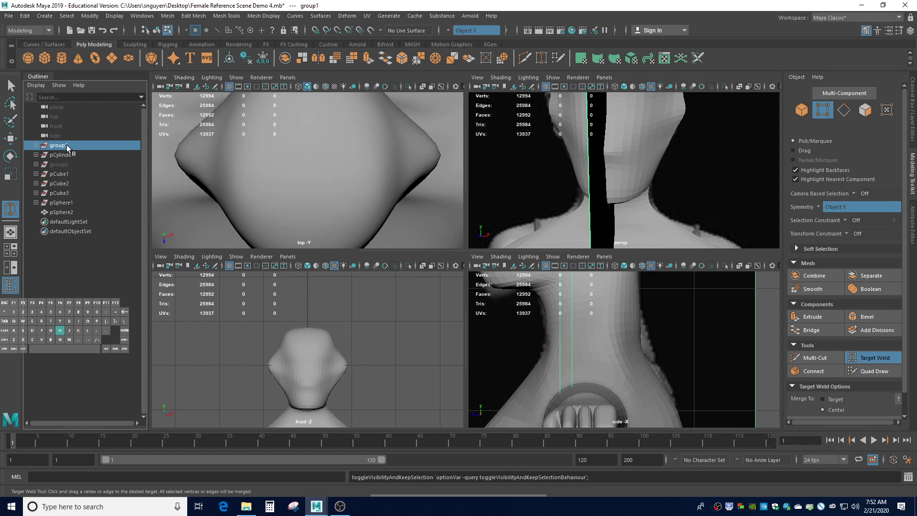
scroll(658, 182, down, 6)
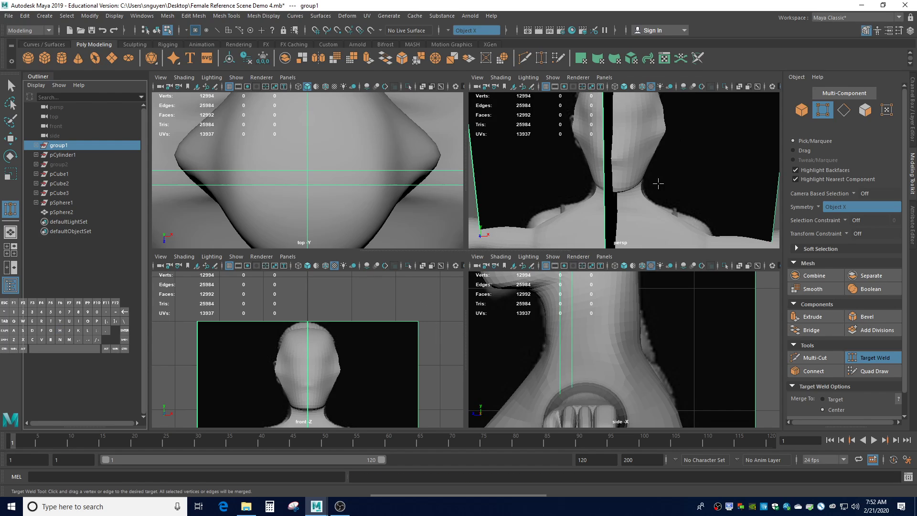
scroll(673, 222, down, 3)
scroll(678, 223, up, 4)
scroll(677, 223, up, 4)
alt+drag(700, 189, 601, 184)
scroll(612, 179, down, 4)
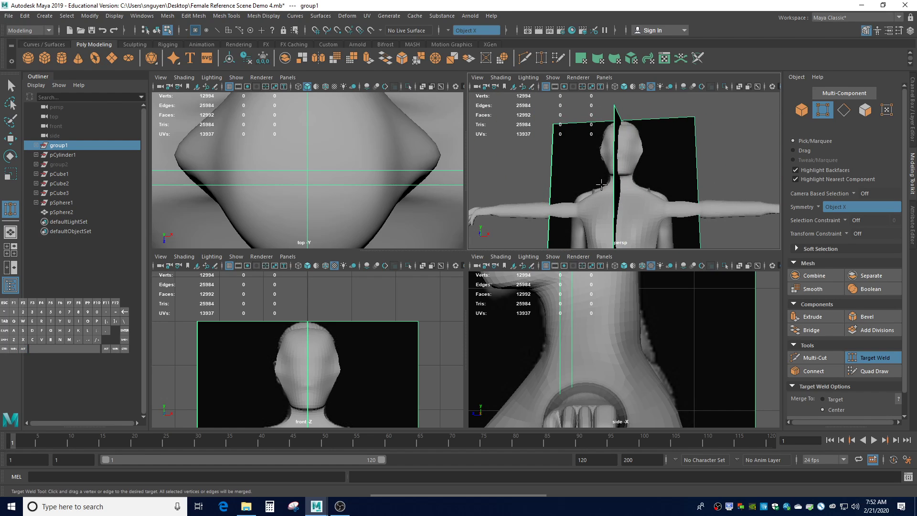